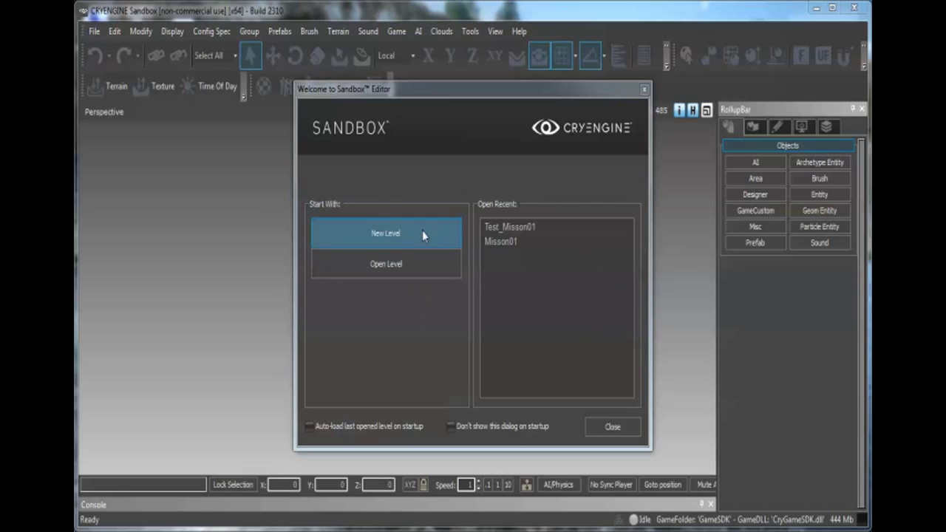
# - Create a level named TestFG with a 1024x1024 heightmap at 1 meter per unit and generate its high-quality 4096 x 4096 terrain texture
pyautogui.click(398, 234)
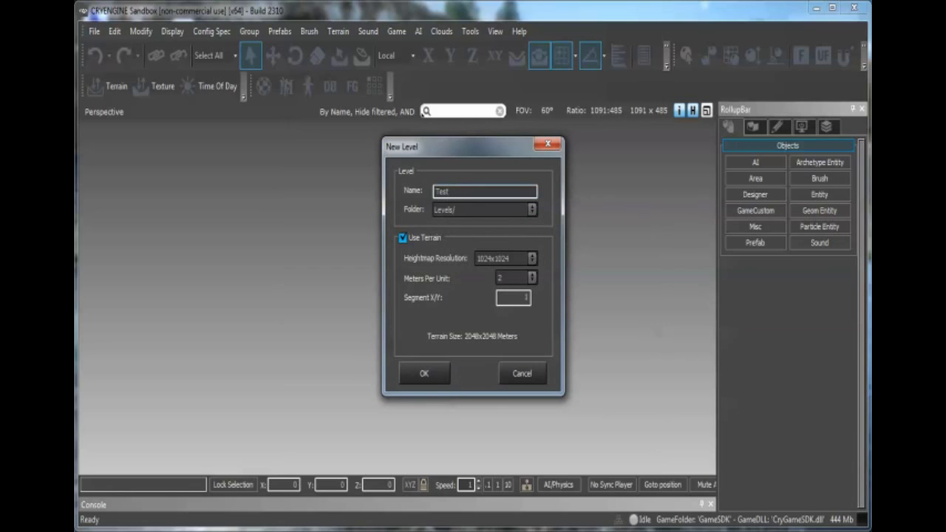
pyautogui.click(531, 277)
pyautogui.click(513, 288)
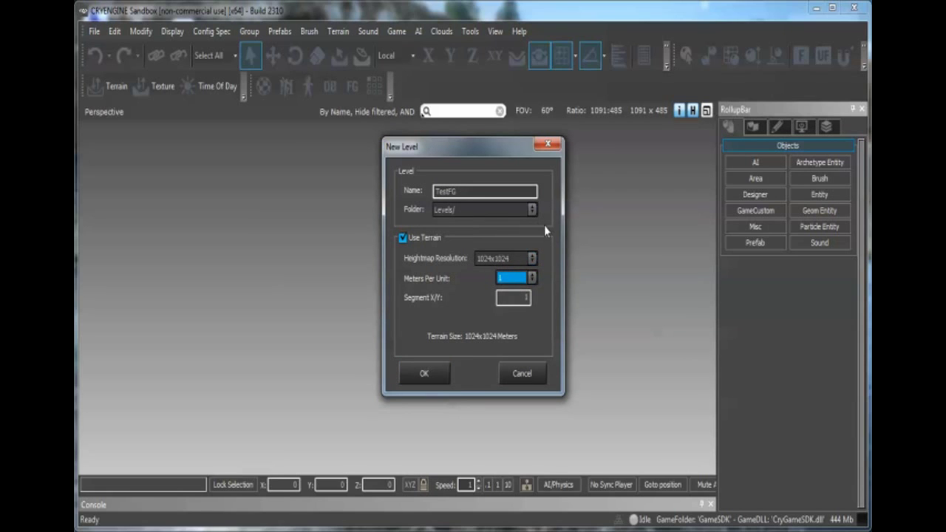
pyautogui.click(436, 377)
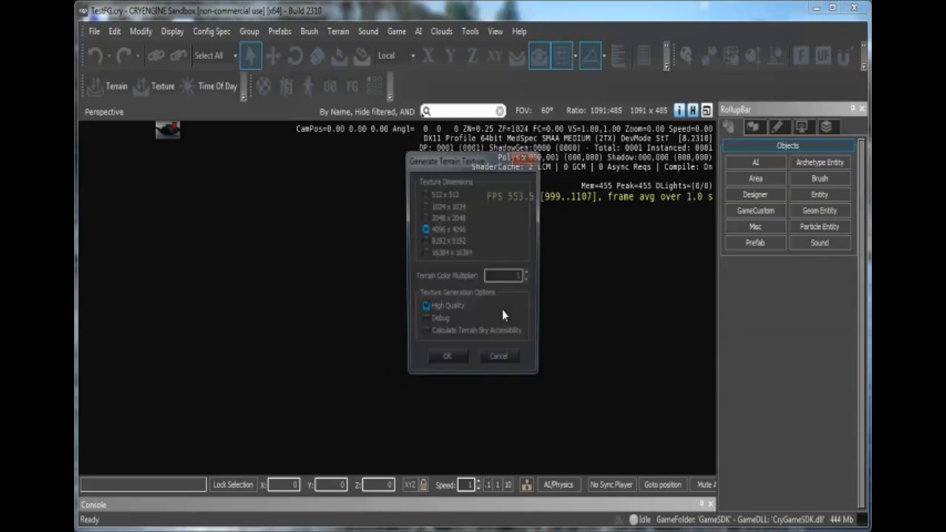
pyautogui.click(446, 364)
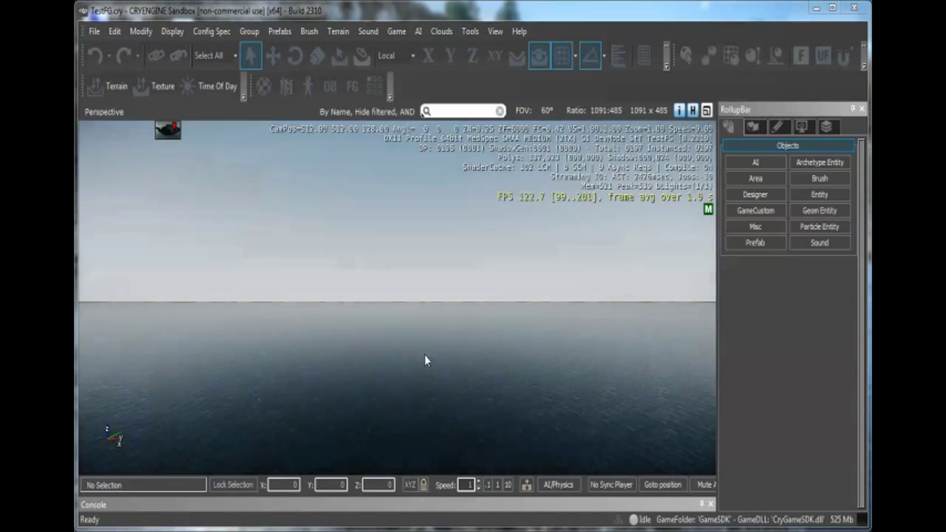
# - Look over the new level's ocean, from high above down to close over the water surface
pyautogui.moveTo(358, 352); pyautogui.dragTo(360, 407, button='middle')
pyautogui.moveTo(363, 338); pyautogui.dragTo(372, 398, button='middle')
pyautogui.moveTo(405, 323); pyautogui.dragTo(411, 315, button='right')
pyautogui.moveTo(413, 321); pyautogui.dragTo(428, 340, button='middle')
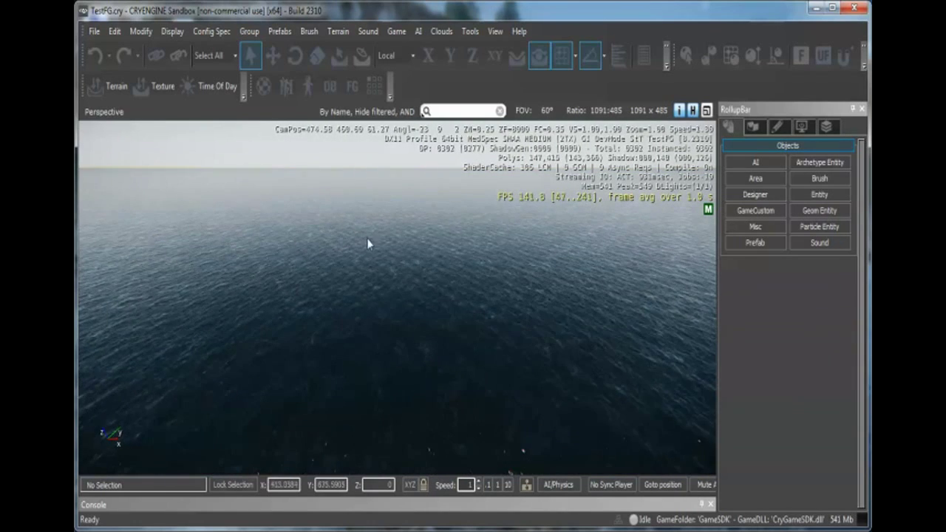
pyautogui.moveTo(368, 239); pyautogui.dragTo(365, 263, button='middle')
pyautogui.moveTo(432, 259); pyautogui.dragTo(432, 246, button='right')
pyautogui.moveTo(433, 247); pyautogui.dragTo(430, 263, button='middle')
pyautogui.moveTo(430, 264); pyautogui.dragTo(426, 260, button='right')
pyautogui.moveTo(362, 281); pyautogui.dragTo(363, 309, button='middle')
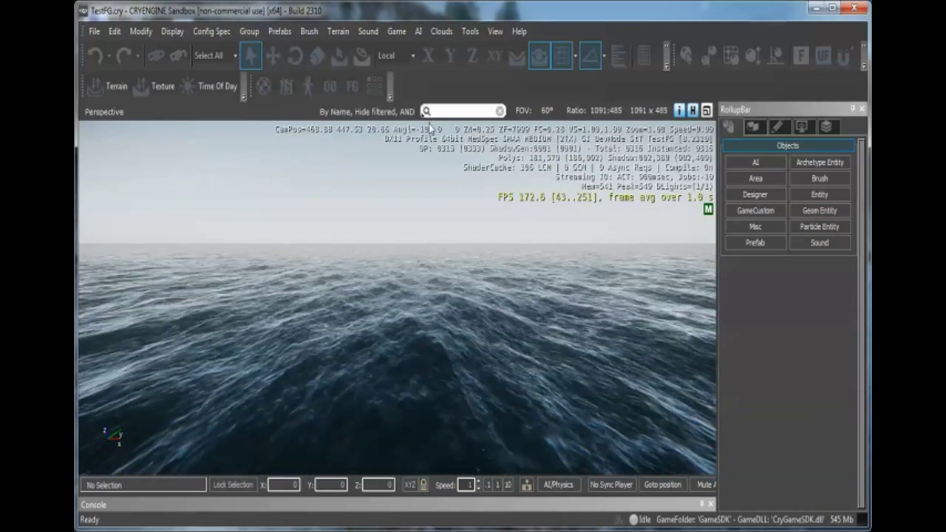
# - Remove the ocean from the level's terrain in the Terrain Editor and close the editor
pyautogui.click(387, 33)
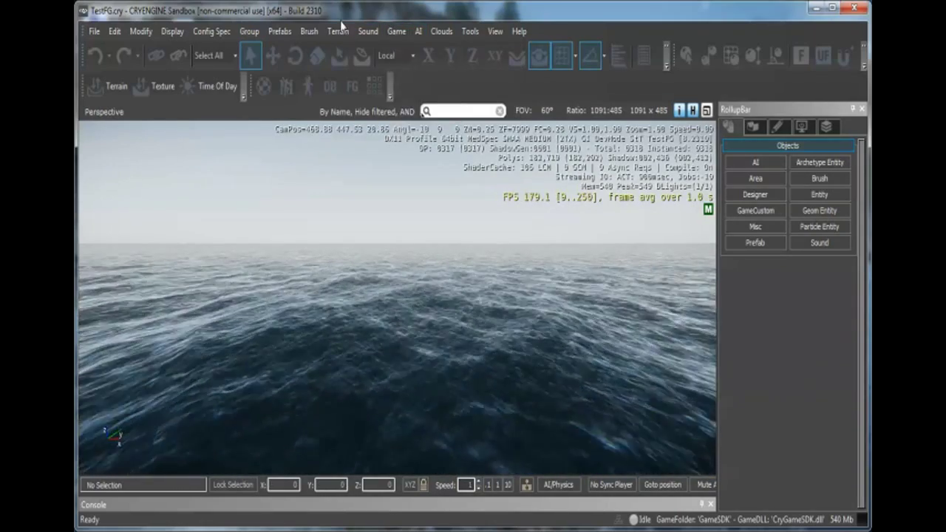
pyautogui.click(337, 32)
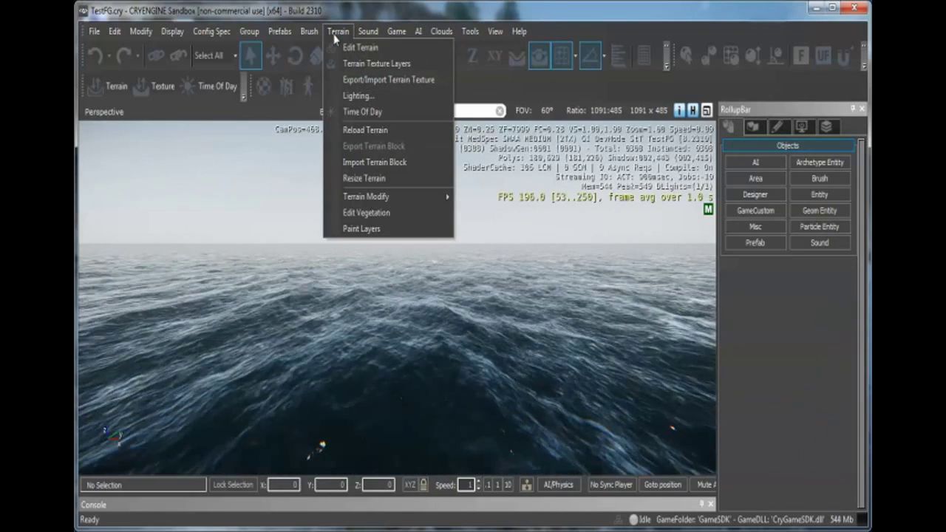
pyautogui.click(356, 46)
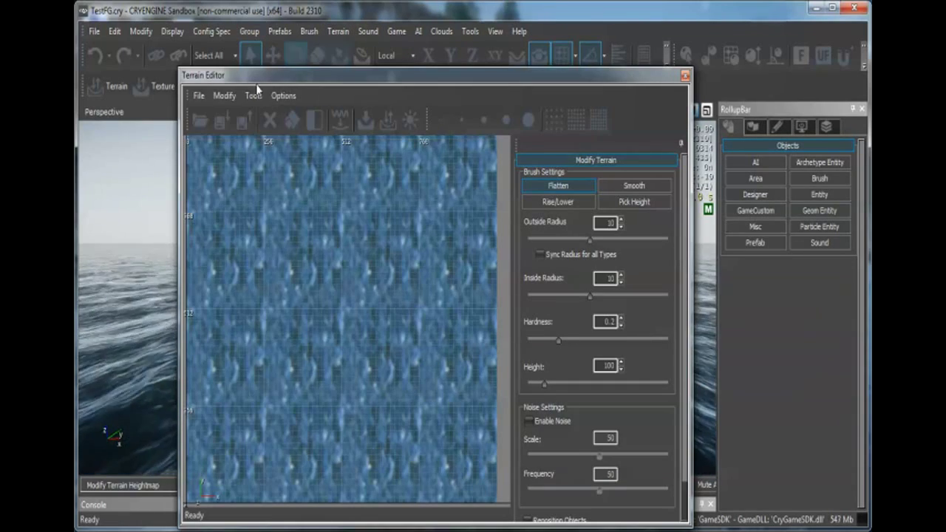
pyautogui.click(224, 95)
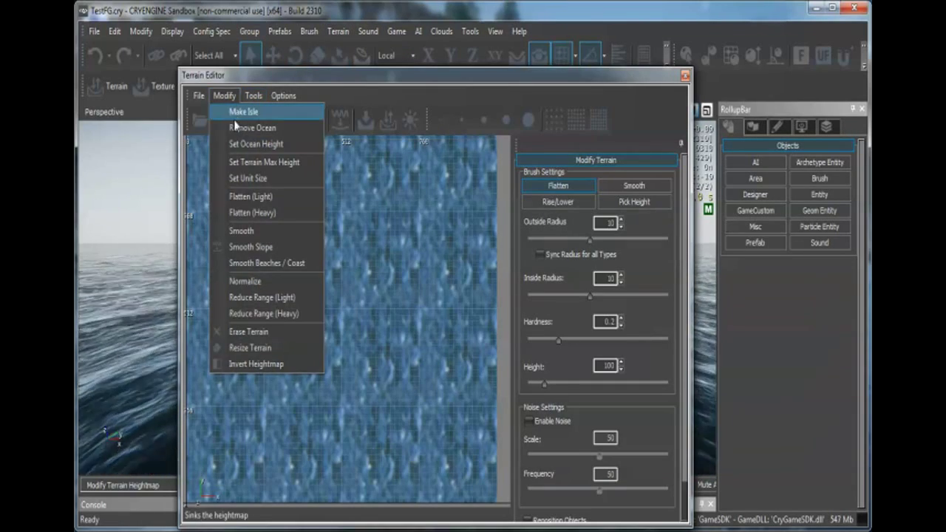
pyautogui.click(235, 127)
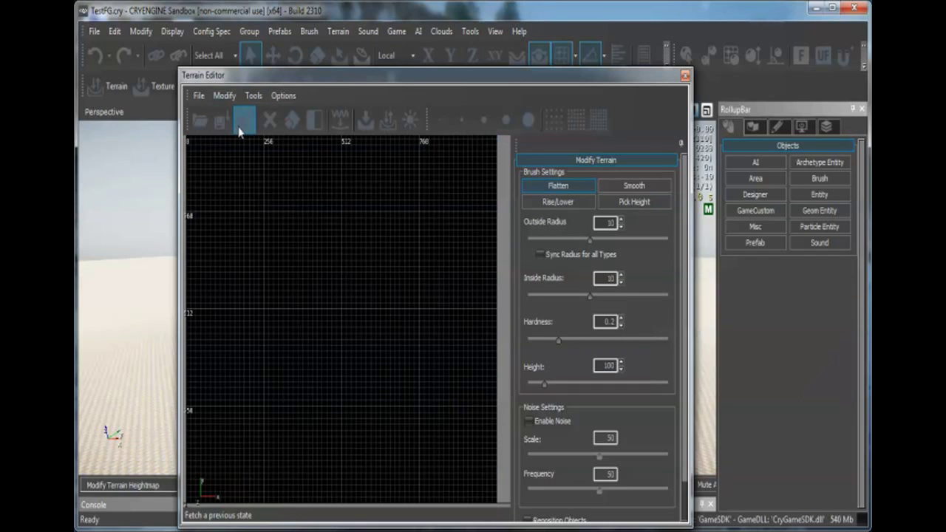
pyautogui.click(685, 76)
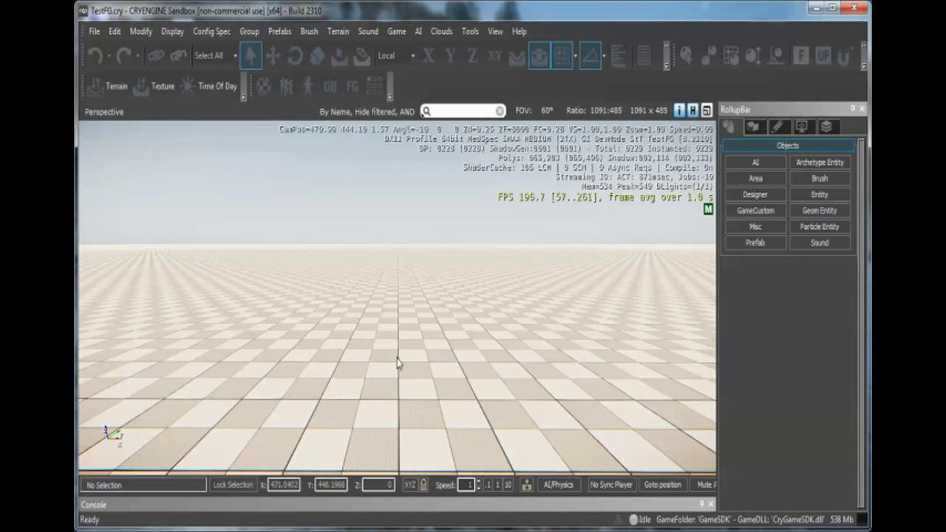
# - Place a Human entity from the AI Characters category on the checkered terrain in front of the camera
pyautogui.moveTo(414, 330); pyautogui.dragTo(415, 334, button='middle')
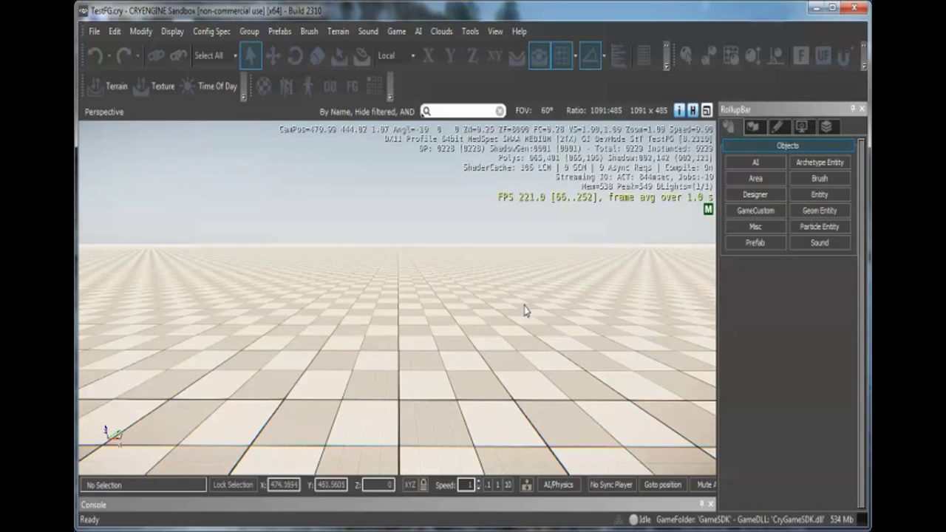
pyautogui.click(821, 197)
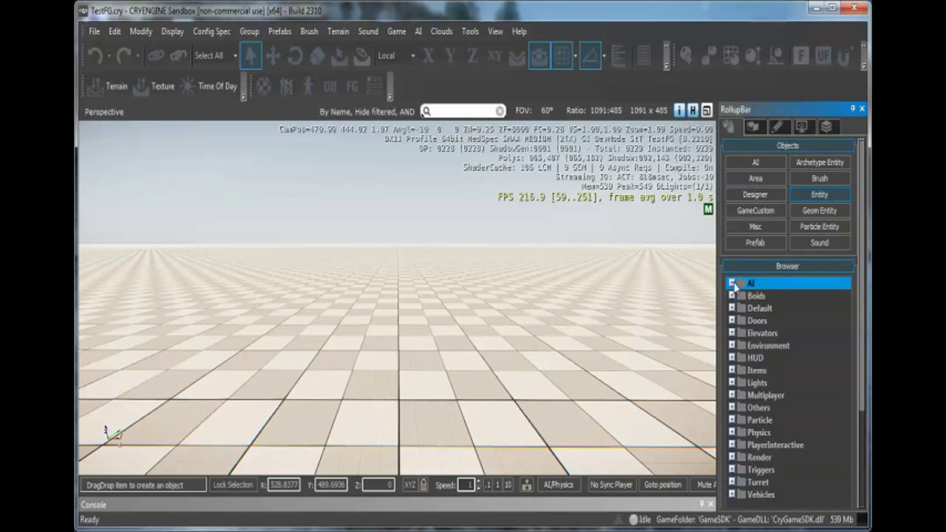
pyautogui.doubleClick(748, 286)
pyautogui.click(773, 322)
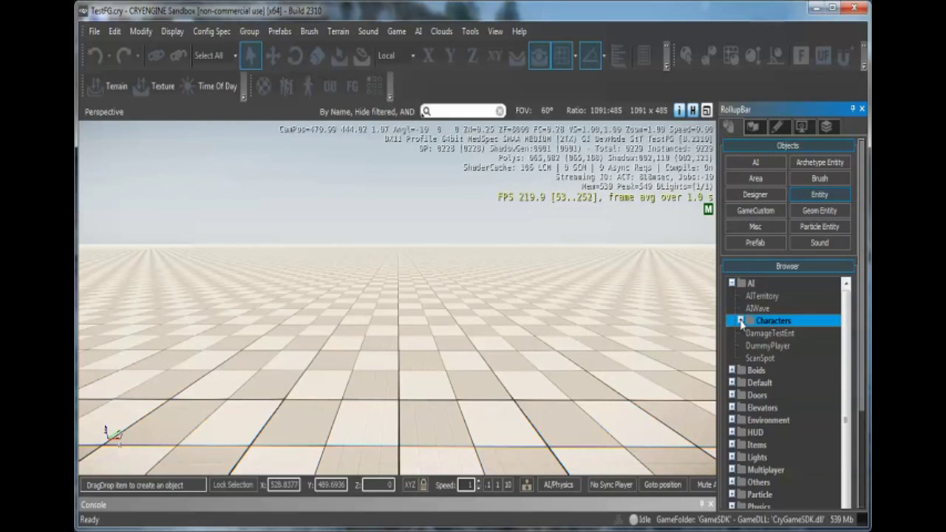
pyautogui.click(741, 321)
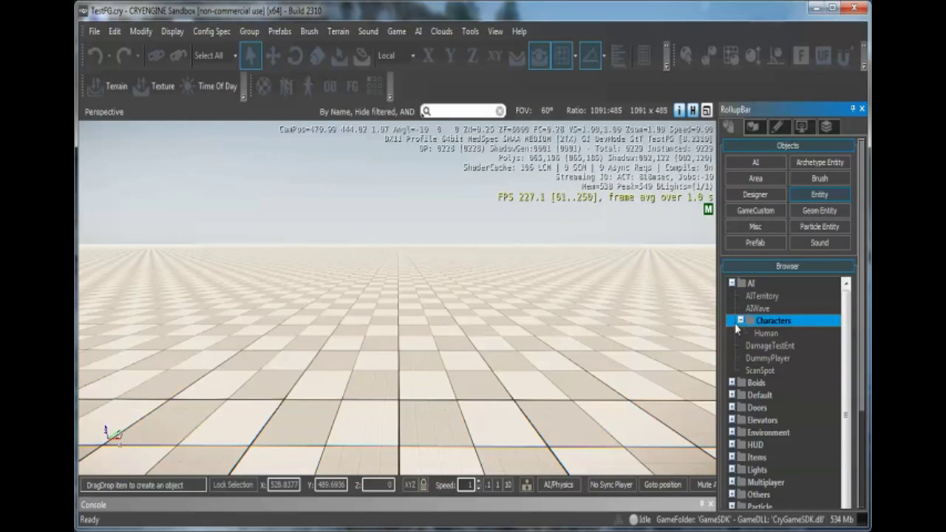
pyautogui.click(765, 333)
pyautogui.moveTo(324, 320); pyautogui.dragTo(373, 358)
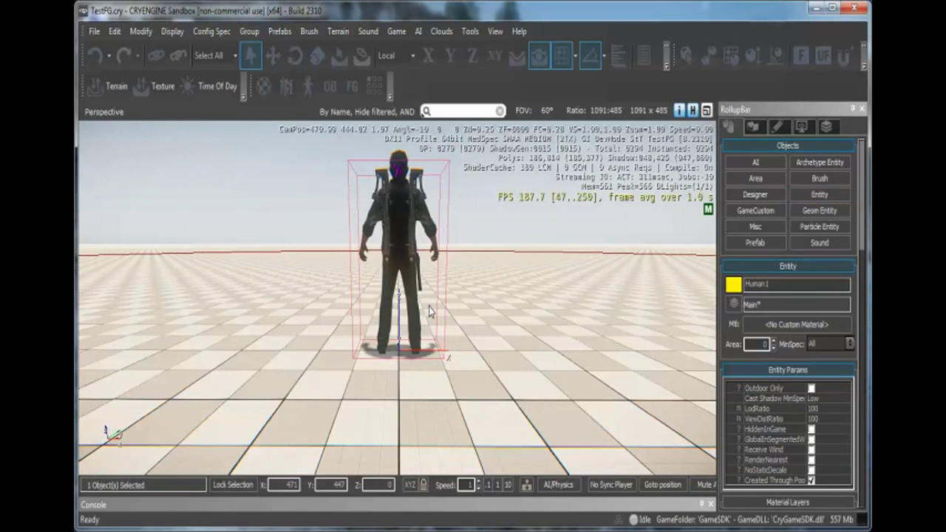
# - Examine the placed human from different angles and distances, refocusing the view on it, and leave it deselected
pyautogui.press('z')
pyautogui.keyDown('alt'); pyautogui.moveTo(430, 312); pyautogui.dragTo(548, 311, button='middle'); pyautogui.keyUp('alt')
pyautogui.keyDown('alt'); pyautogui.moveTo(397, 296); pyautogui.dragTo(459, 279, button='middle'); pyautogui.keyUp('alt')
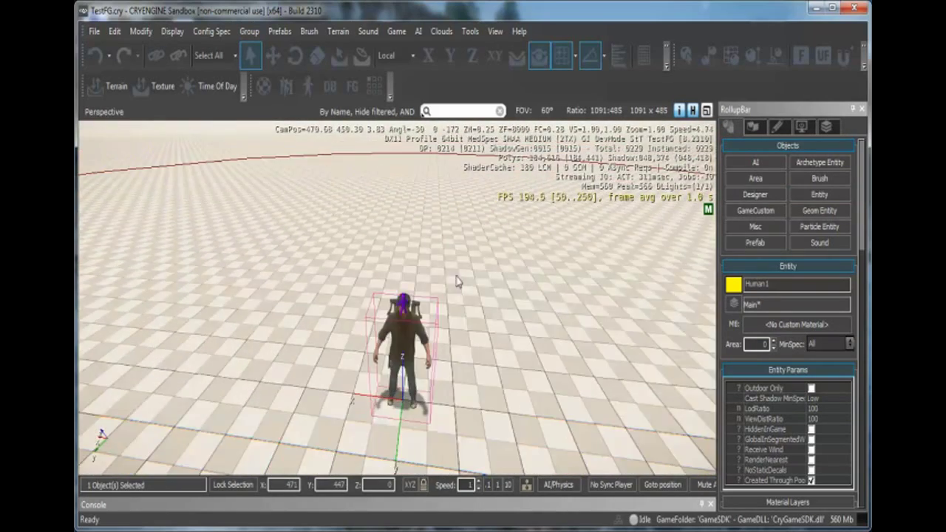
pyautogui.scroll(-5, 473, 290)
pyautogui.moveTo(485, 300); pyautogui.dragTo(533, 340, button='right')
pyautogui.moveTo(533, 340); pyautogui.dragTo(635, 385, button='middle')
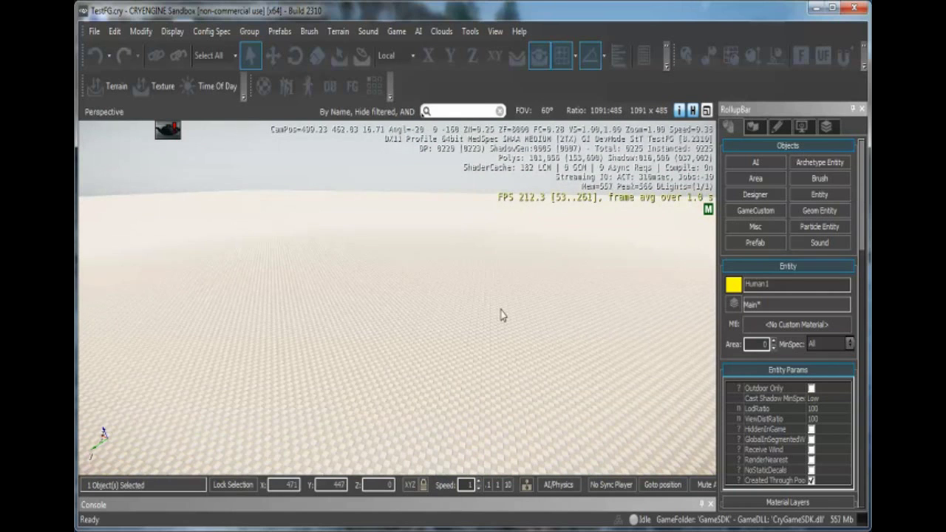
pyautogui.press('z')
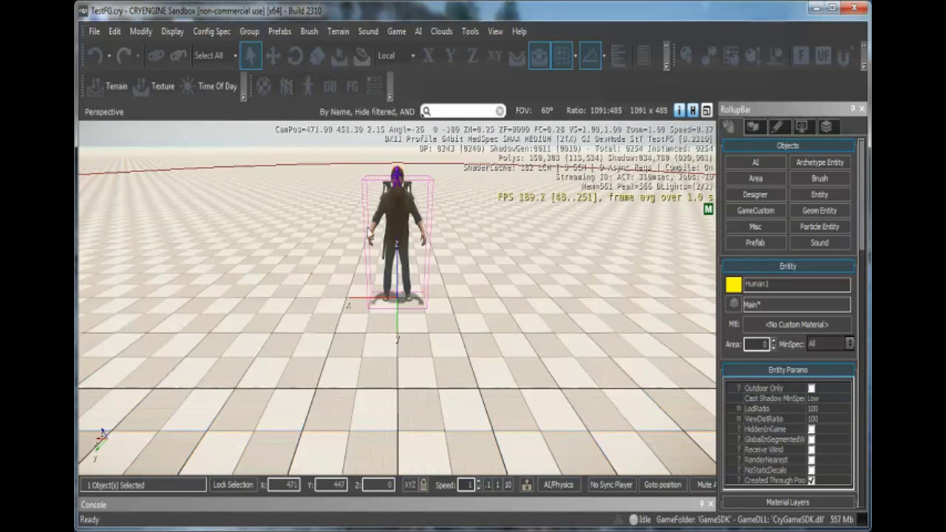
pyautogui.moveTo(457, 253); pyautogui.dragTo(441, 299, button='middle')
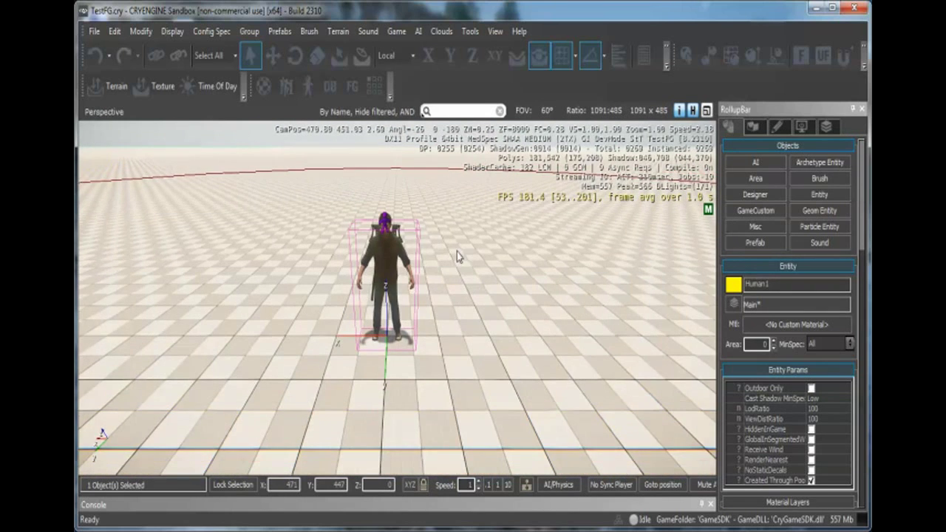
pyautogui.press('z')
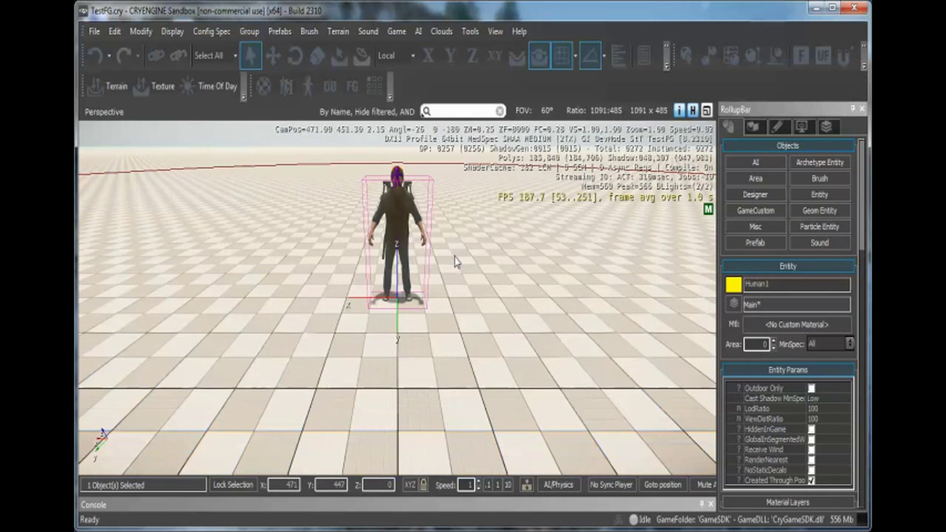
pyautogui.click(488, 236)
pyautogui.scroll(-1, 488, 237)
pyautogui.moveTo(481, 247)
pyautogui.keyDown('alt'); pyautogui.mouseDown(button='middle')
pyautogui.moveTo(444, 261)
pyautogui.moveTo(473, 259)
pyautogui.mouseUp(button='middle'); pyautogui.keyUp('alt')
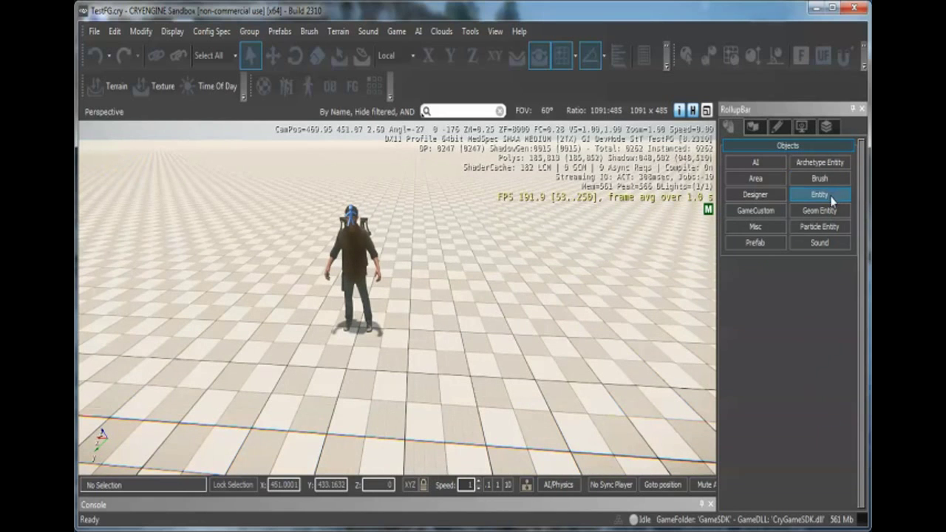
# - Place an MH60_Blackhawk from the Vehicles entities on the terrain right beside the human, then deselect it
pyautogui.click(832, 195)
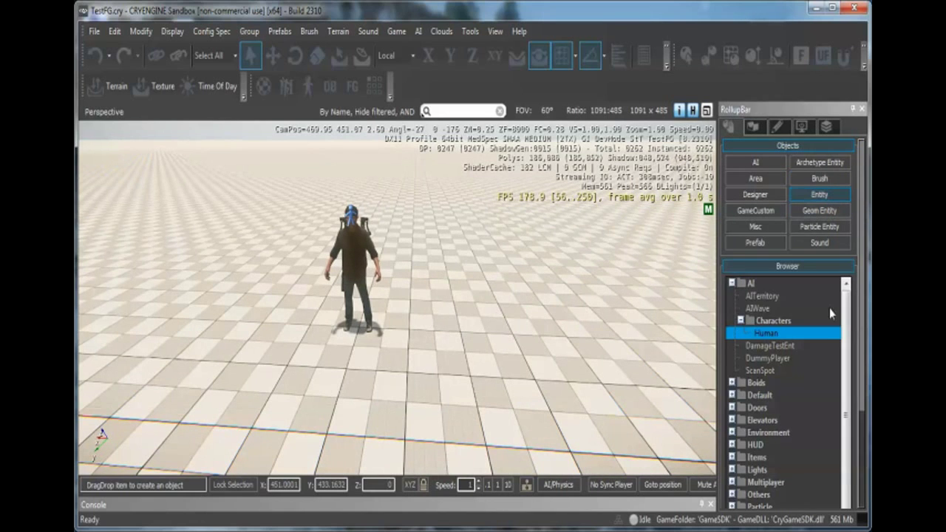
pyautogui.click(732, 284)
pyautogui.moveTo(867, 284); pyautogui.dragTo(865, 349)
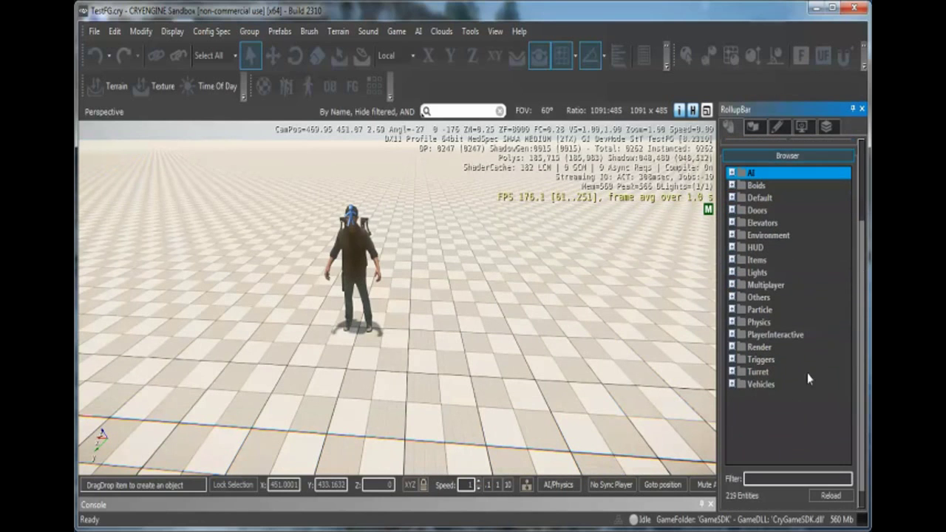
pyautogui.click(762, 385)
pyautogui.click(733, 384)
pyautogui.scroll(-1, 828, 311)
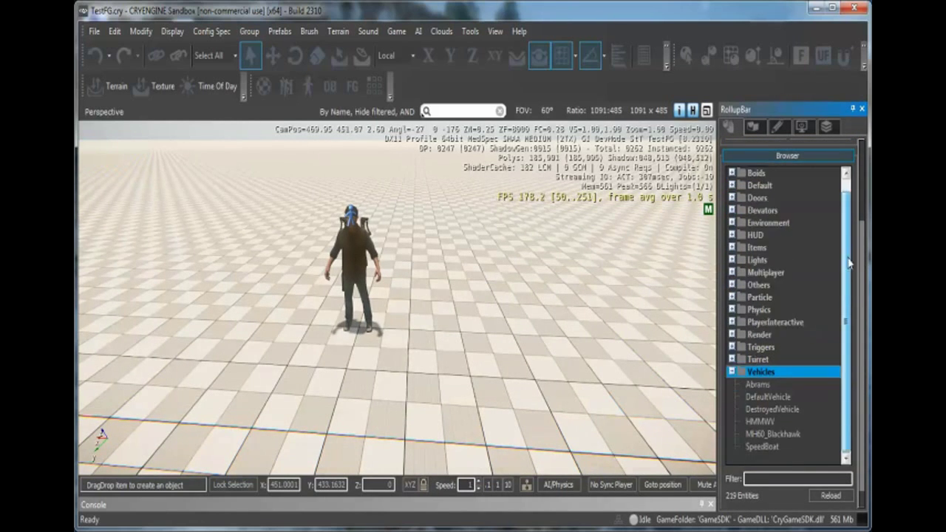
pyautogui.click(759, 436)
pyautogui.moveTo(724, 416); pyautogui.dragTo(488, 281)
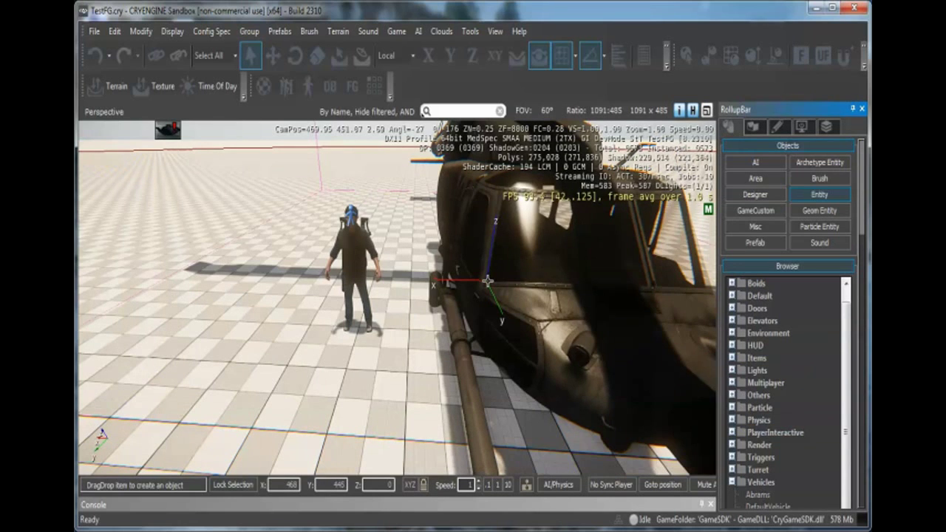
pyautogui.press('a')
pyautogui.moveTo(369, 351); pyautogui.dragTo(456, 399, button='right')
pyautogui.click(456, 400)
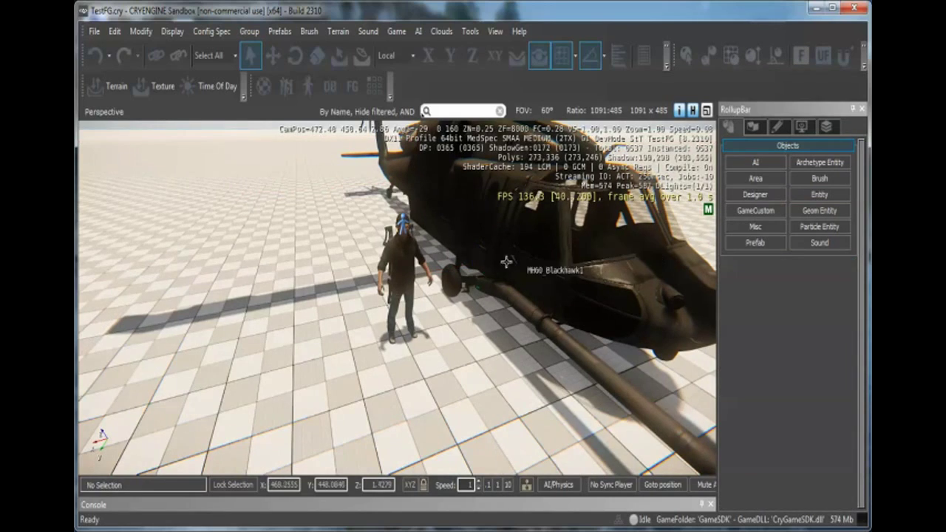
# - Inspect the helicopter and the human beside it from several angles and distances
pyautogui.keyDown('alt'); pyautogui.moveTo(444, 301); pyautogui.dragTo(487, 300, button='middle'); pyautogui.keyUp('alt')
pyautogui.scroll(-6, 488, 299)
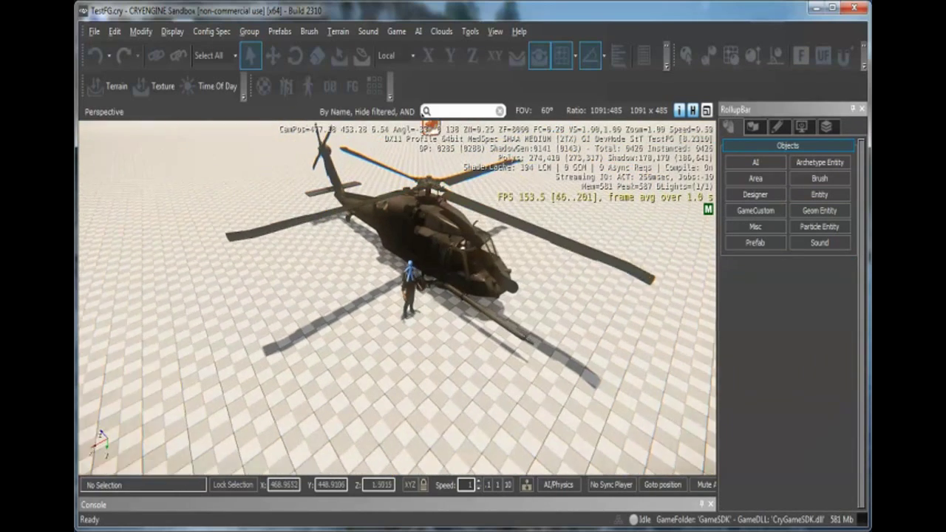
pyautogui.scroll(-2, 494, 291)
pyautogui.keyDown('alt'); pyautogui.moveTo(493, 291); pyautogui.dragTo(530, 321, button='middle'); pyautogui.keyUp('alt')
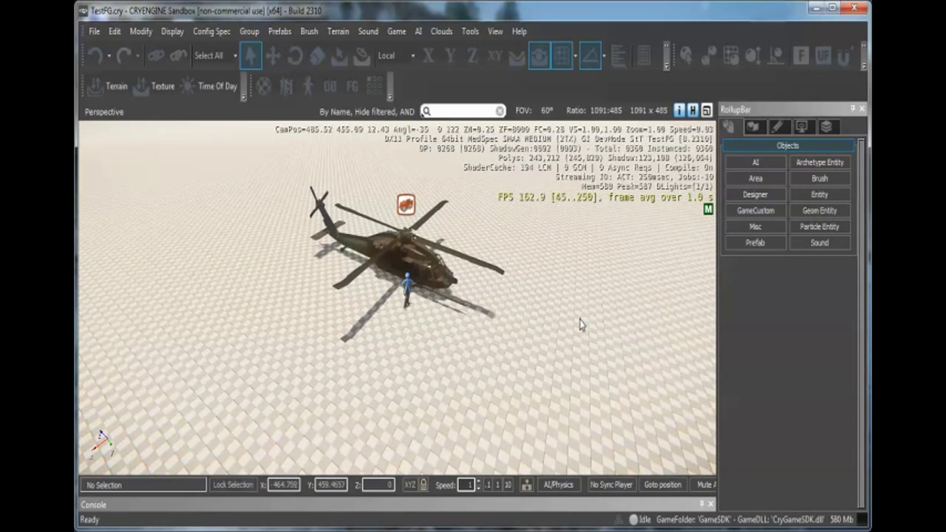
pyautogui.keyDown('alt'); pyautogui.moveTo(550, 315); pyautogui.dragTo(543, 317, button='middle'); pyautogui.keyUp('alt')
pyautogui.scroll(6, 540, 314)
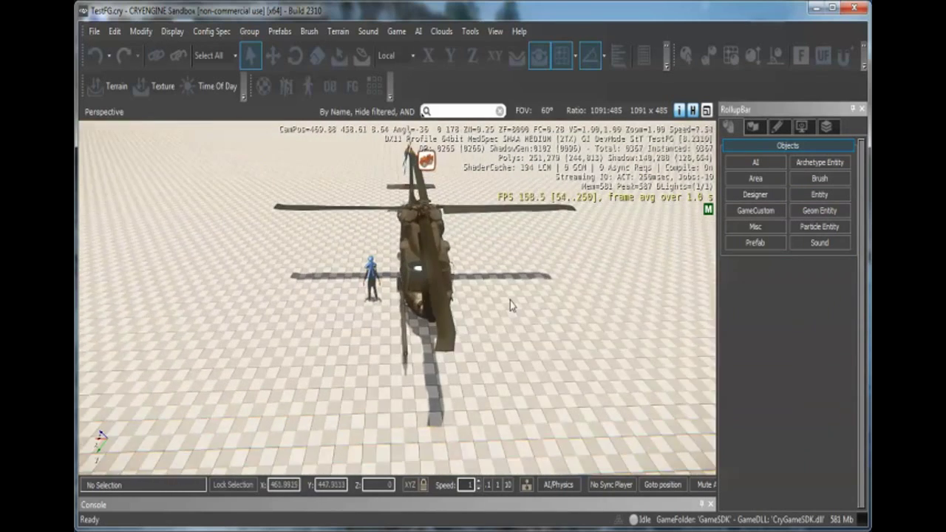
pyautogui.moveTo(503, 303); pyautogui.dragTo(497, 303, button='right')
pyautogui.keyDown('alt'); pyautogui.moveTo(282, 238); pyautogui.dragTo(284, 250, button='middle'); pyautogui.keyUp('alt')
pyautogui.scroll(1, 370, 256)
pyautogui.keyDown('alt'); pyautogui.moveTo(418, 280); pyautogui.dragTo(444, 319, button='middle'); pyautogui.keyUp('alt')
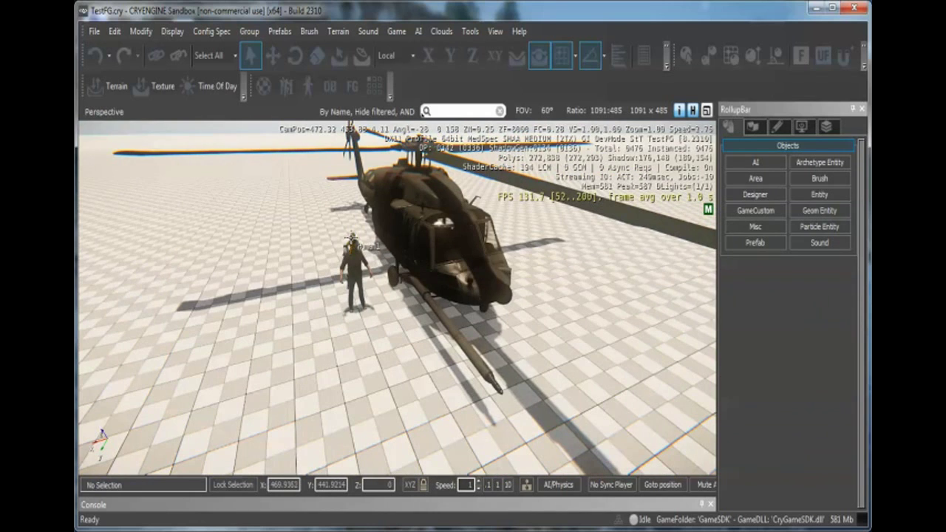
# - Create a flow graph for the human beside the helicopter, with the group name Test_Misson01
pyautogui.click(353, 247)
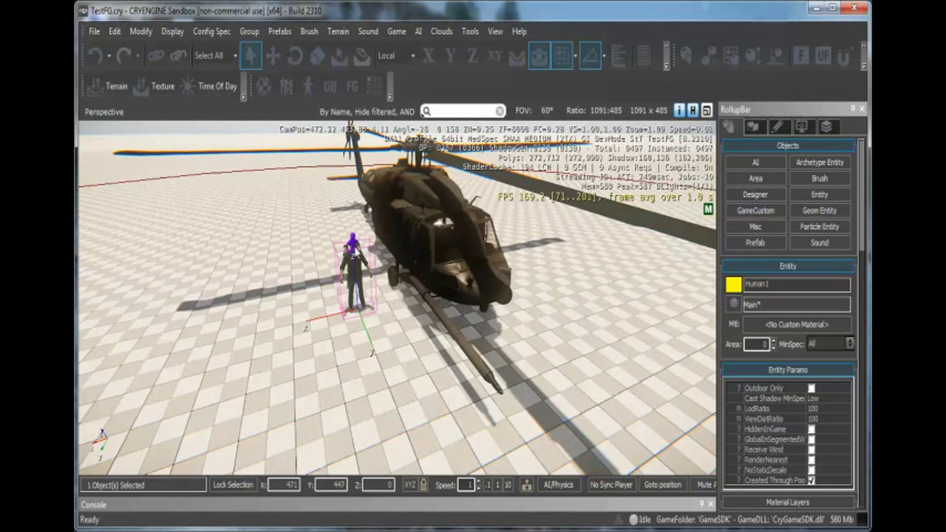
pyautogui.rightClick(353, 244)
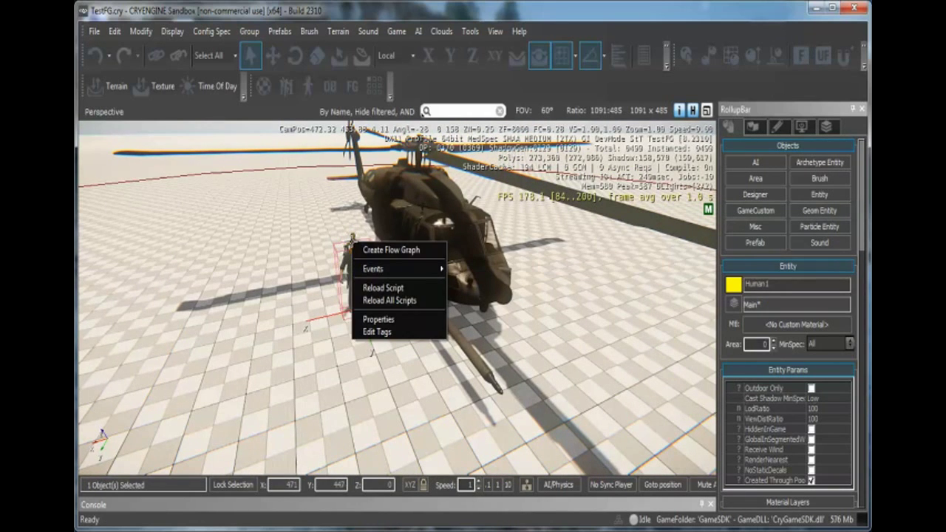
pyautogui.click(369, 250)
pyautogui.press('BackSpace')
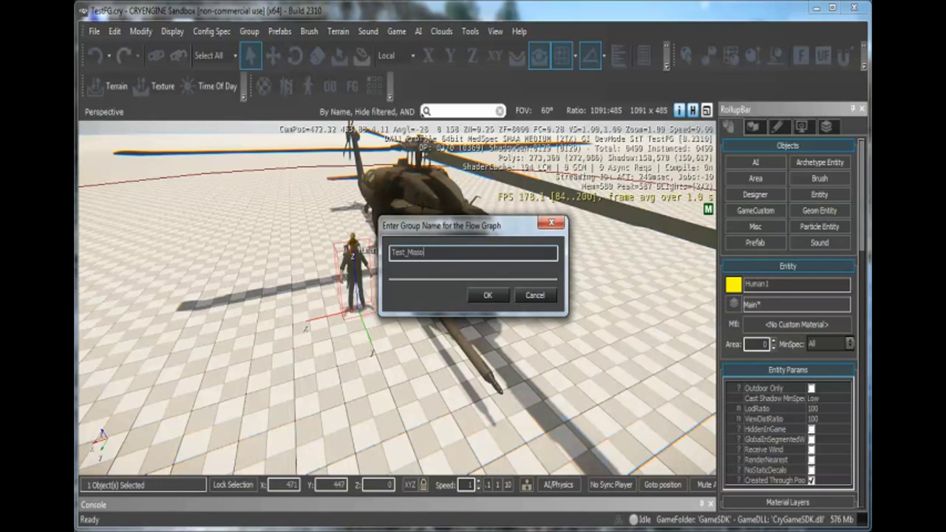
pyautogui.click(487, 295)
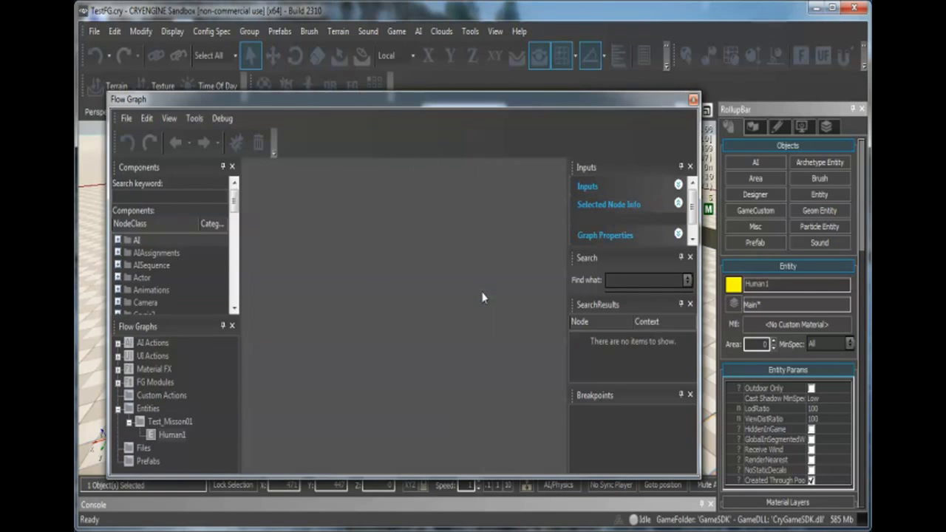
# - Open the Human1 graph in the Test_Misson01 group and reposition the Flow Graph window relative to the human in the viewport
pyautogui.click(163, 423)
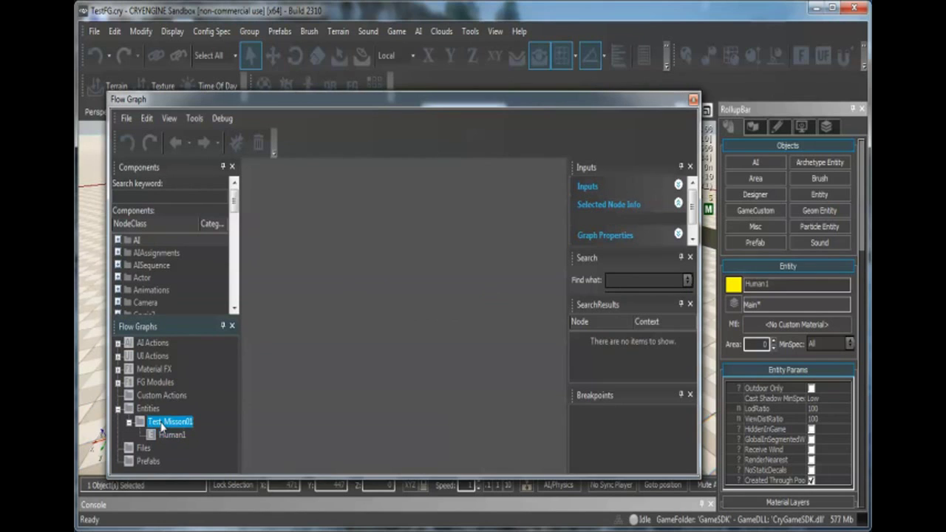
pyautogui.click(172, 435)
pyautogui.moveTo(248, 99); pyautogui.dragTo(417, 55)
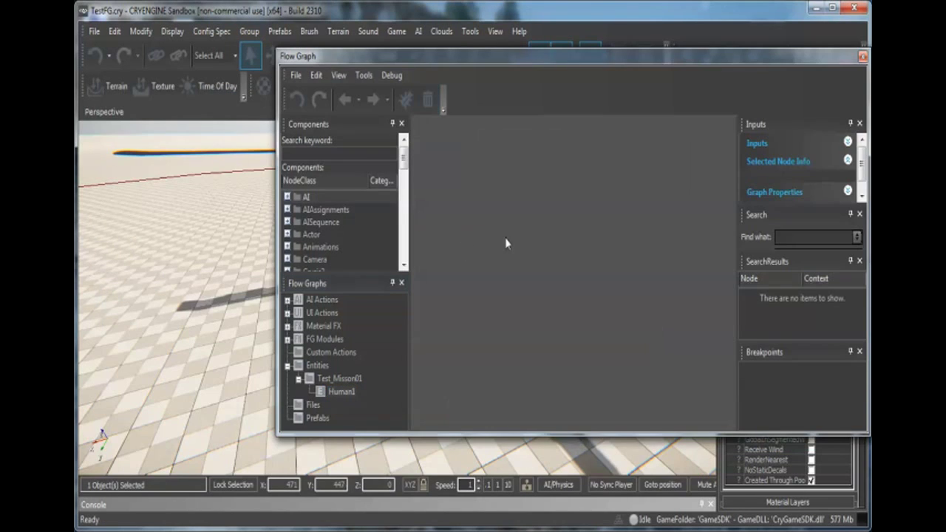
pyautogui.click(332, 379)
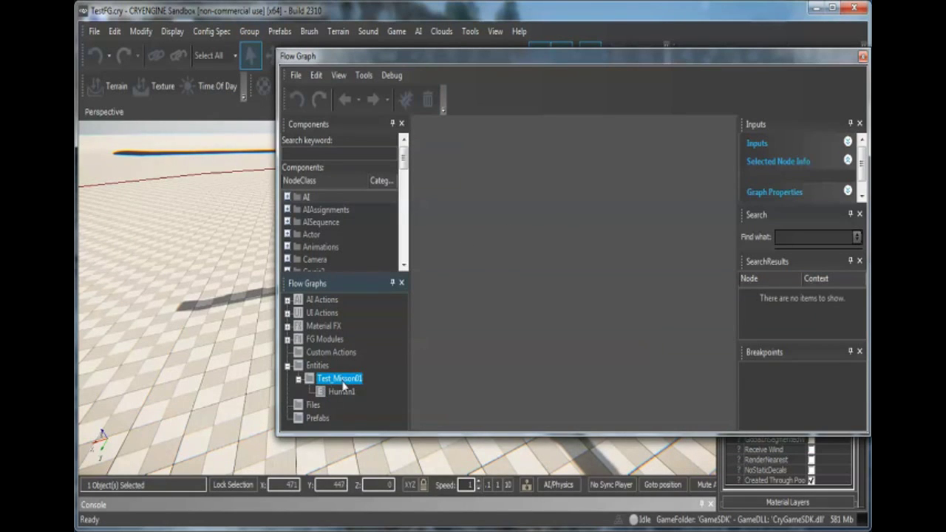
pyautogui.click(345, 394)
pyautogui.click(488, 260)
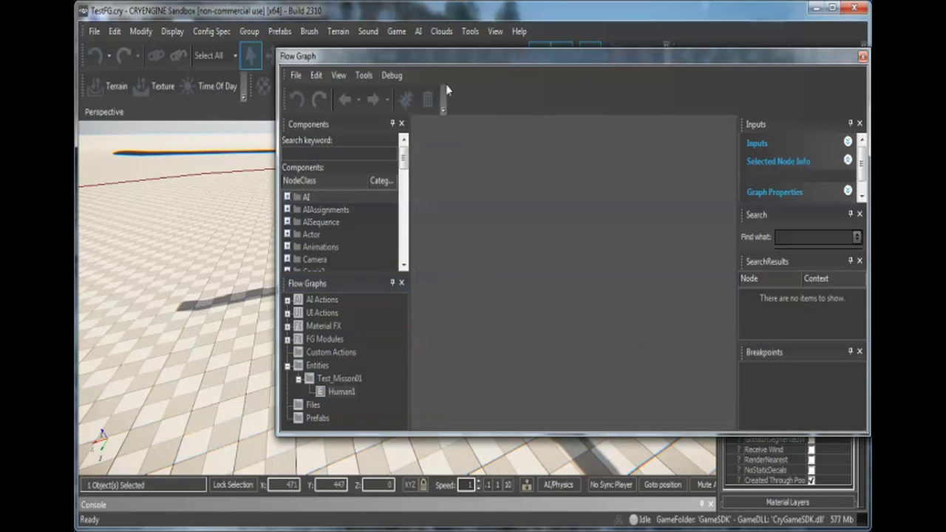
pyautogui.moveTo(397, 56); pyautogui.dragTo(548, 65)
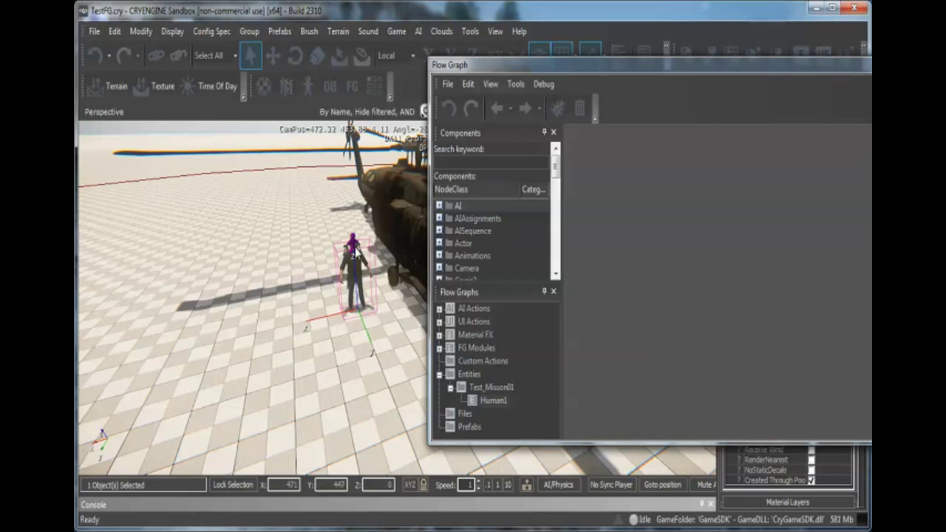
pyautogui.click(494, 401)
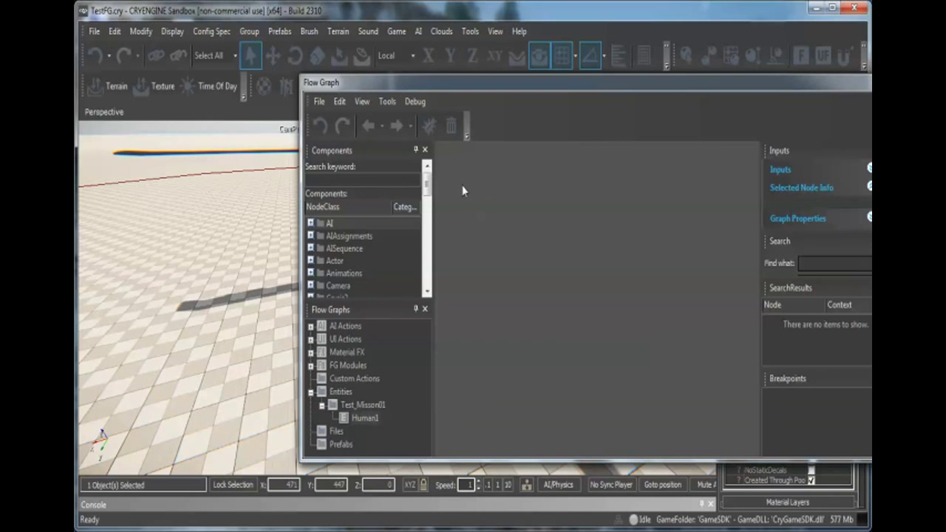
# - Add a Game:Start node to the empty Human1 graph
pyautogui.rightClick(463, 190)
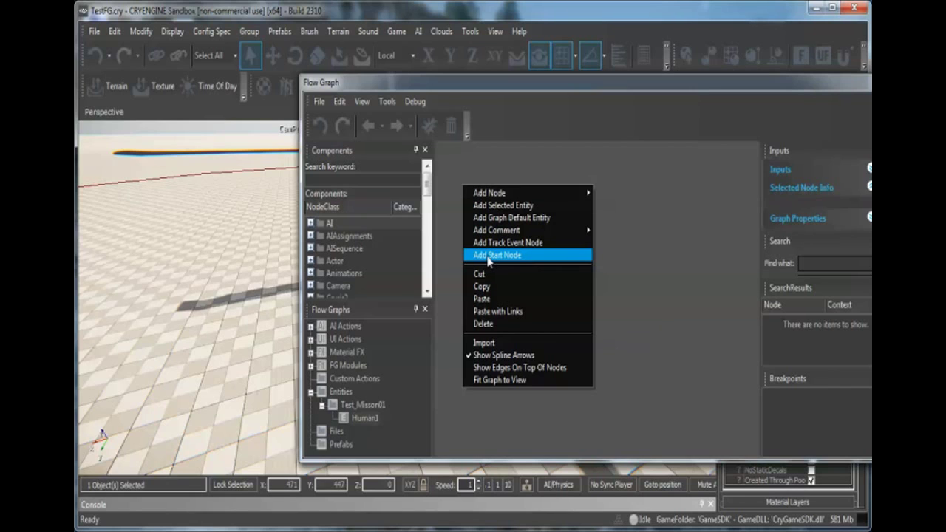
pyautogui.click(488, 259)
pyautogui.click(365, 418)
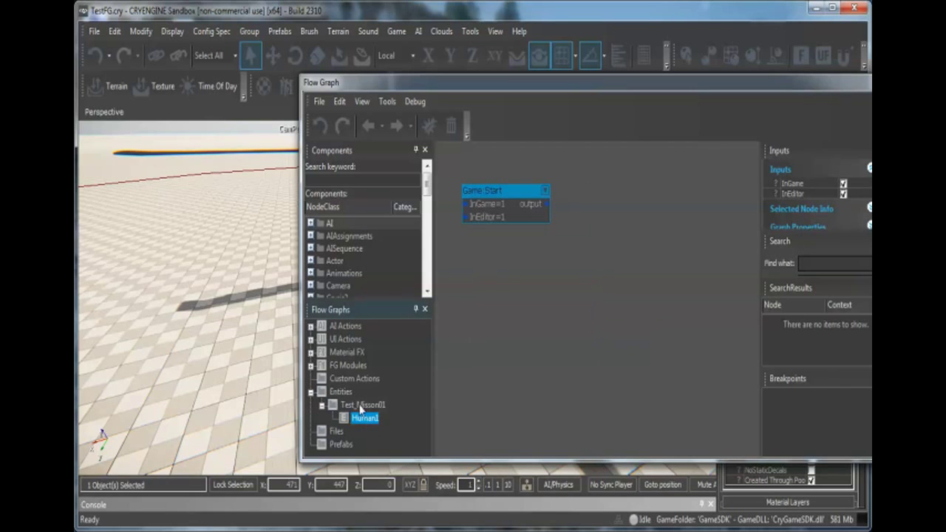
pyautogui.rightClick(522, 306)
pyautogui.moveTo(556, 315)
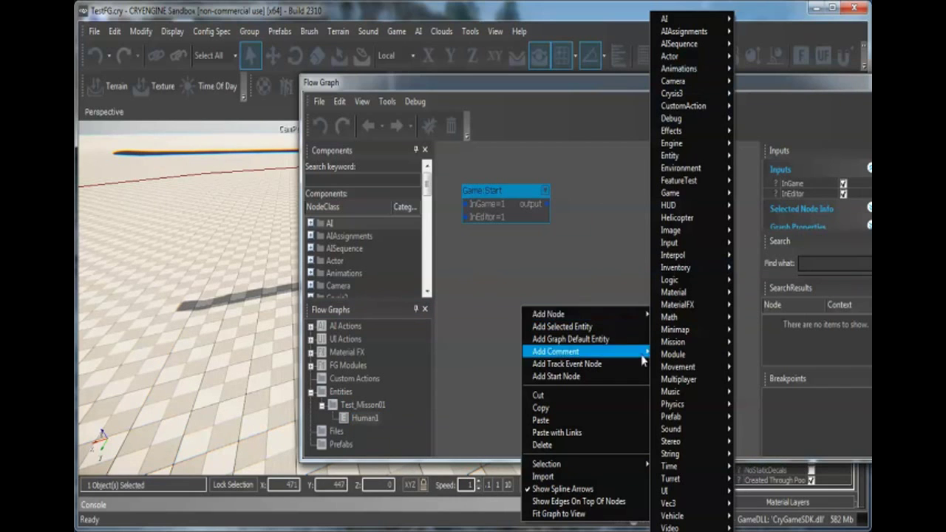
pyautogui.click(614, 271)
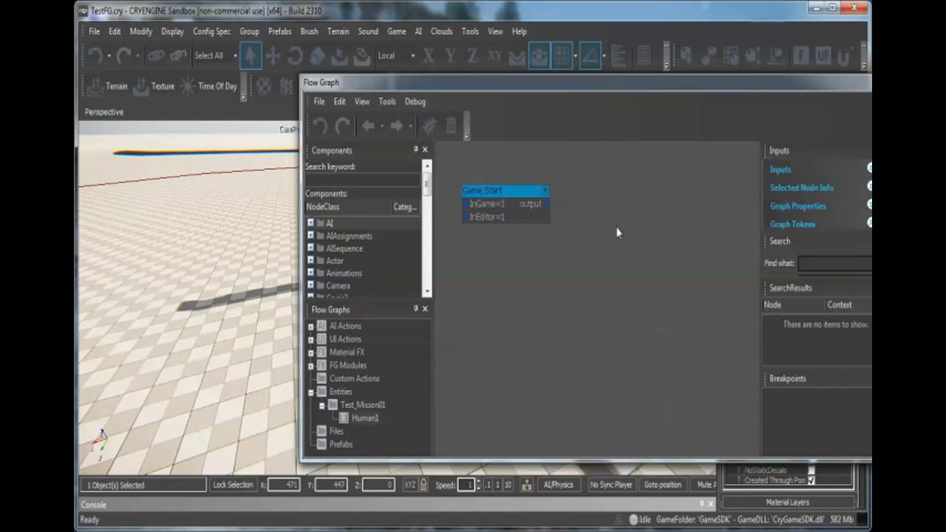
# - Examine the selected human in the viewport alongside the Game:Start node, shifting the Flow Graph window aside and back
pyautogui.moveTo(493, 98); pyautogui.dragTo(590, 136)
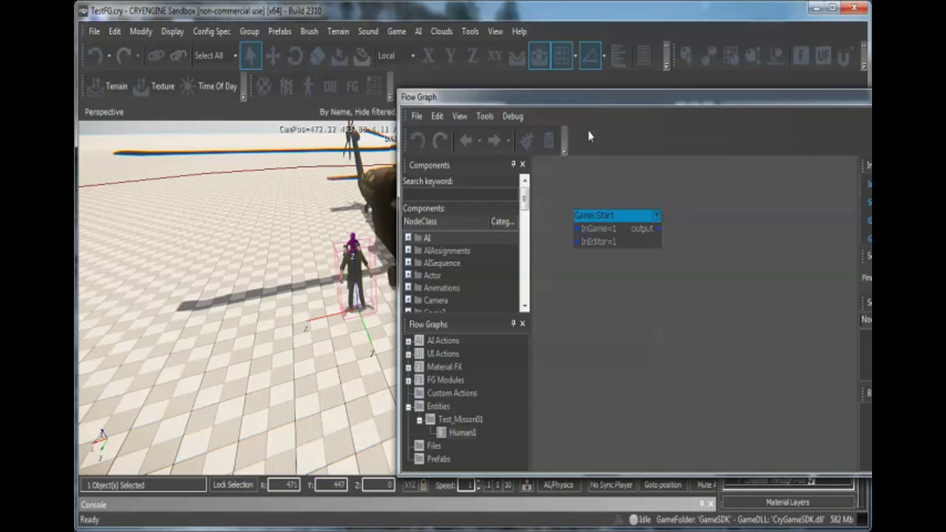
pyautogui.moveTo(572, 101); pyautogui.dragTo(385, 129)
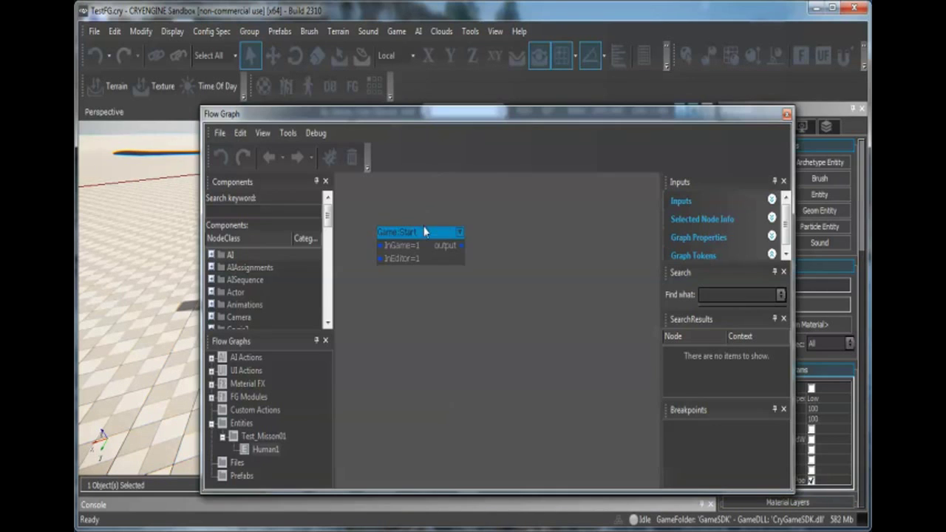
pyautogui.moveTo(425, 233); pyautogui.dragTo(420, 229)
pyautogui.moveTo(580, 127); pyautogui.dragTo(793, 133)
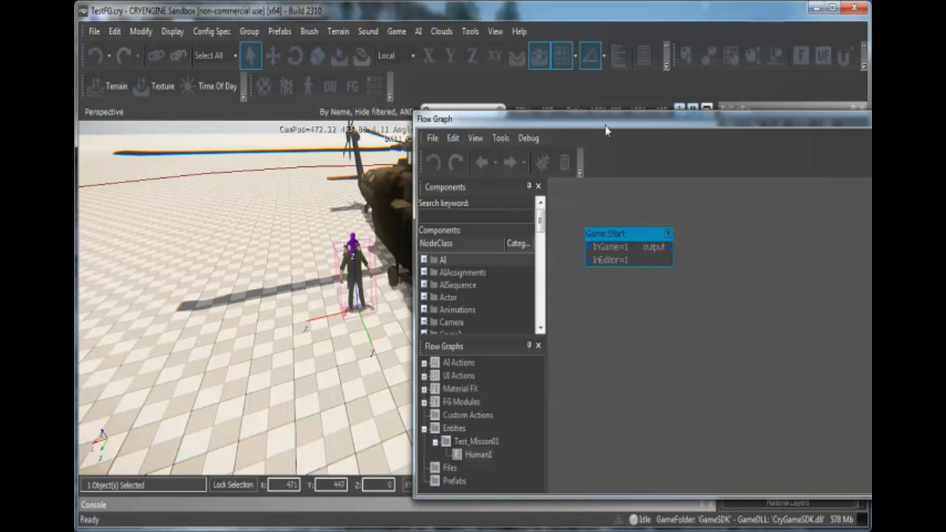
pyautogui.moveTo(620, 122); pyautogui.dragTo(366, 141)
pyautogui.moveTo(469, 257); pyautogui.dragTo(449, 241, button='right')
pyautogui.moveTo(390, 137); pyautogui.dragTo(643, 192)
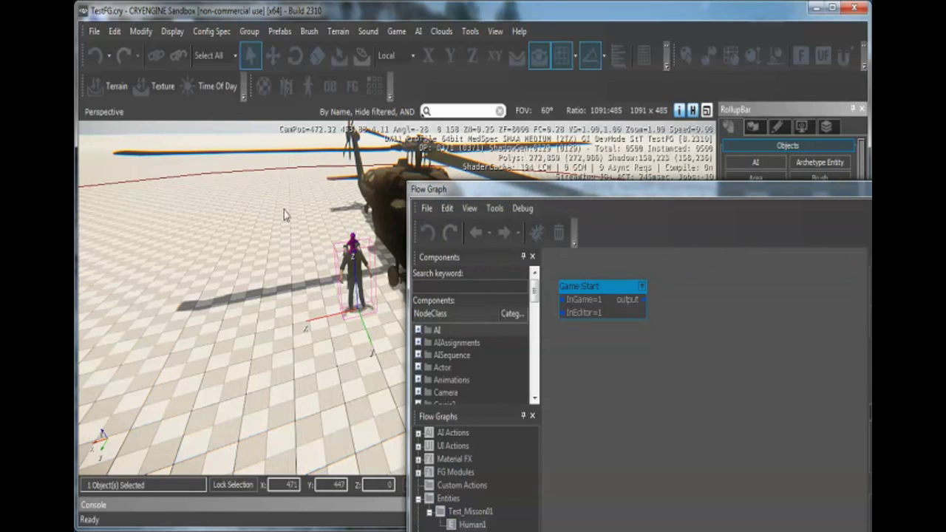
# - Add an Entity:EntityId node from the Entity category and place it beside the Game:Start node, slightly above it
pyautogui.moveTo(483, 198); pyautogui.dragTo(301, 139)
pyautogui.scroll(-2, 420, 268)
pyautogui.moveTo(419, 265); pyautogui.dragTo(394, 242, button='right')
pyautogui.rightClick(390, 235)
pyautogui.moveTo(409, 245)
pyautogui.moveTo(539, 156)
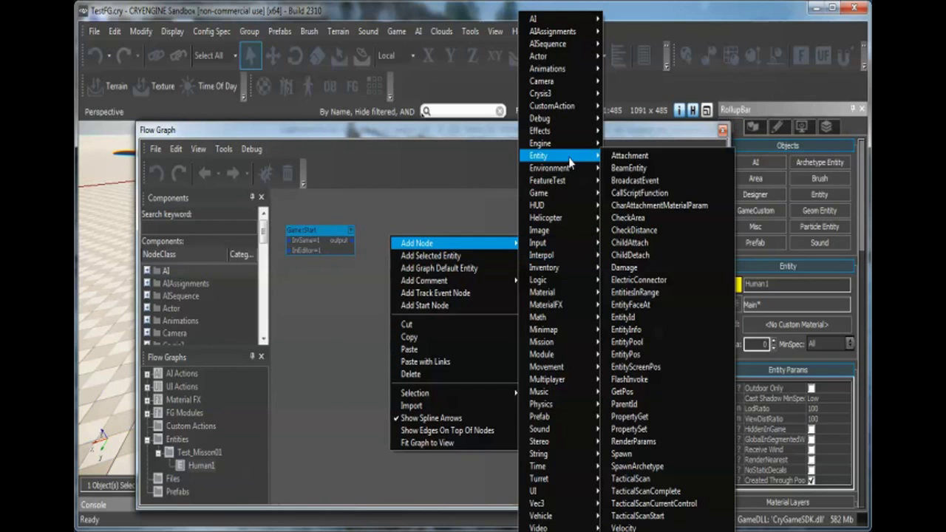
pyautogui.click(624, 317)
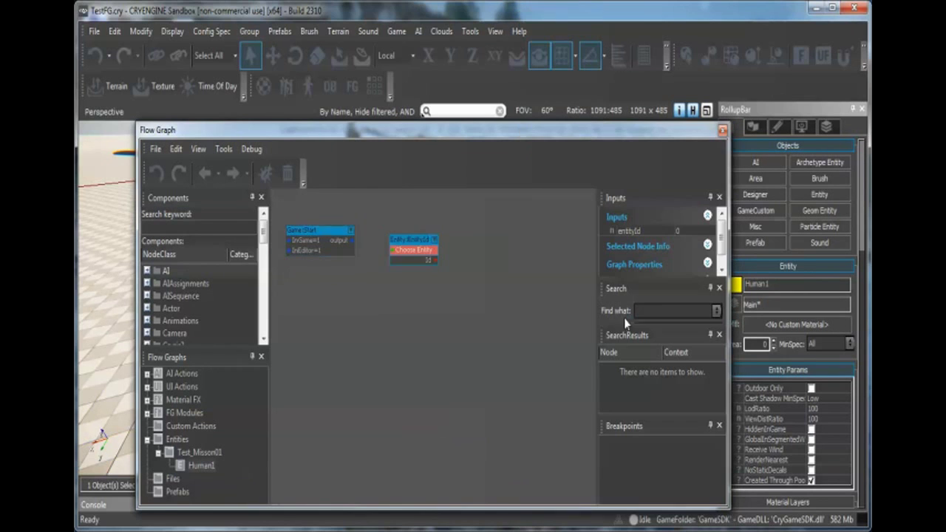
pyautogui.moveTo(414, 247); pyautogui.dragTo(411, 222)
# - Duplicate the Entity:EntityId node and arrange the copy directly below the original
pyautogui.moveTo(370, 132); pyautogui.dragTo(377, 295)
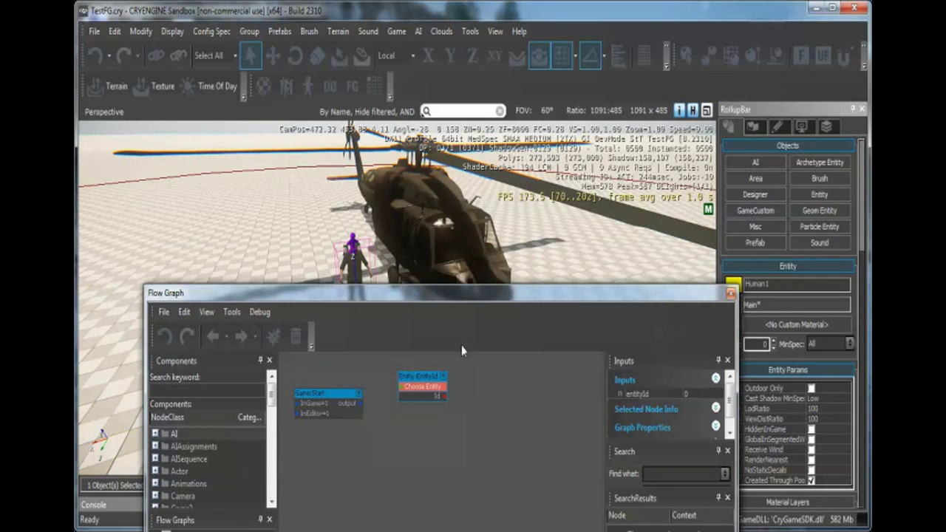
pyautogui.moveTo(476, 299); pyautogui.dragTo(485, 167)
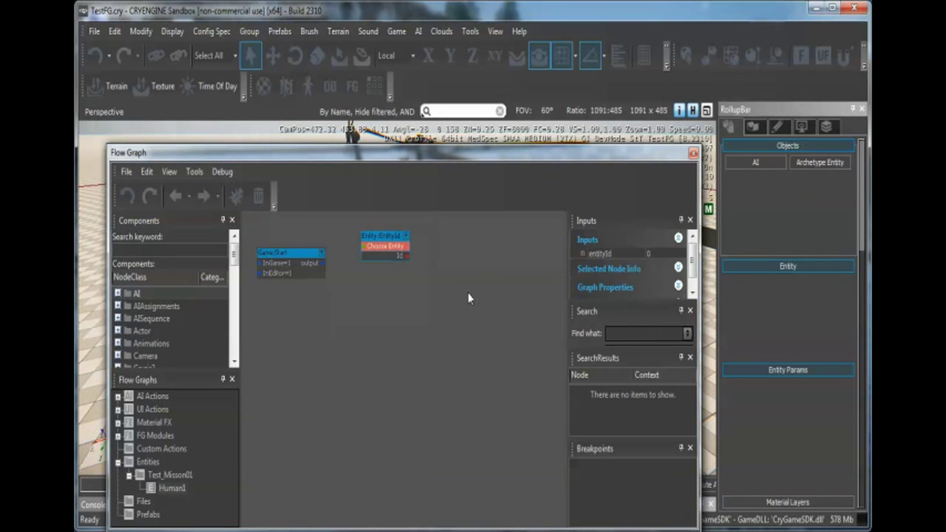
pyautogui.rightClick(440, 254)
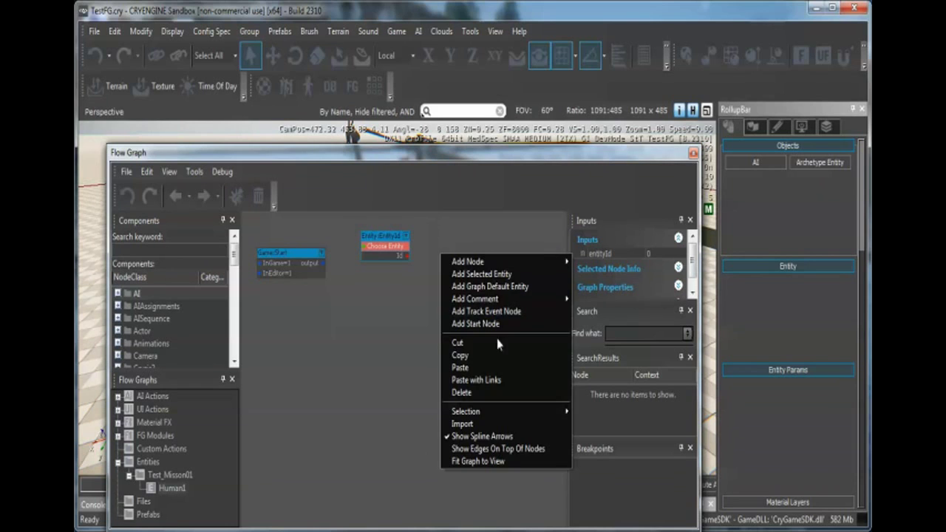
pyautogui.click(423, 349)
pyautogui.rightClick(385, 321)
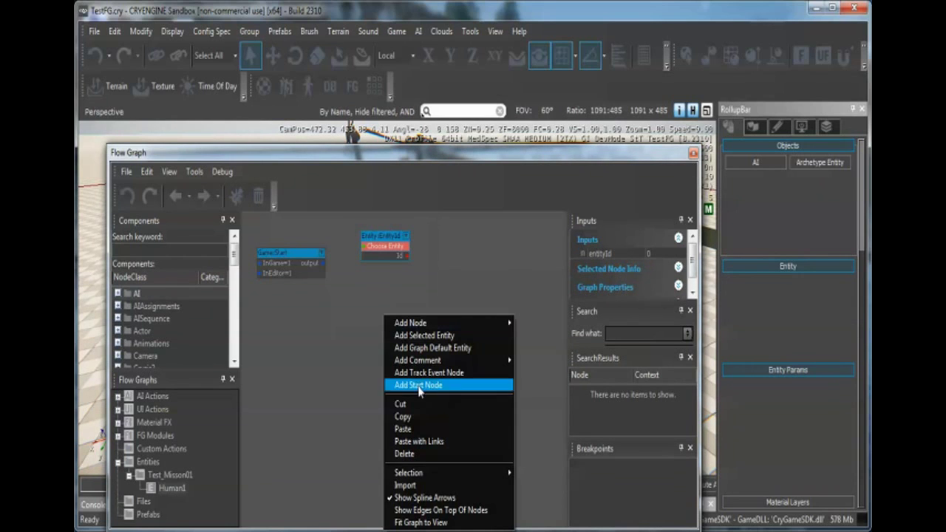
pyautogui.click(403, 429)
pyautogui.moveTo(398, 308); pyautogui.dragTo(394, 297)
pyautogui.moveTo(381, 238); pyautogui.dragTo(386, 226)
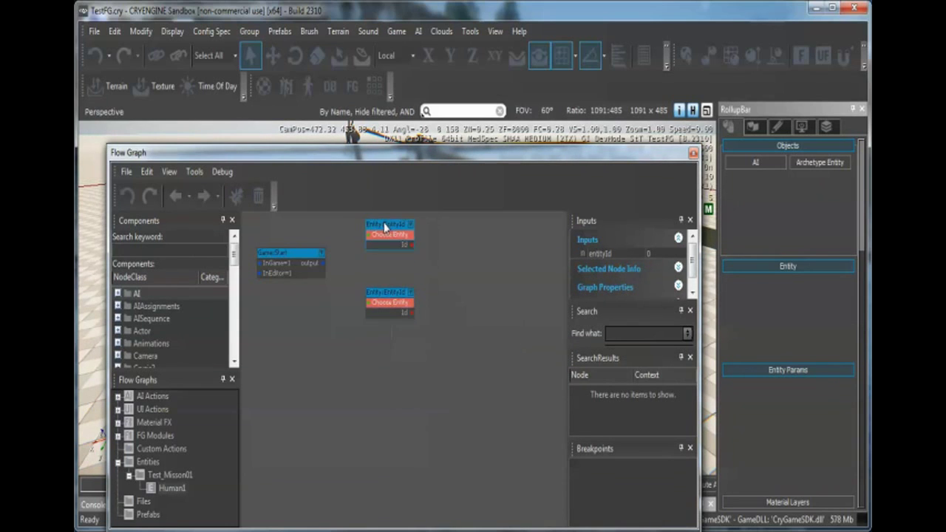
# - Select the human in the level and assign the graph entity to the upper Entity:EntityId node
pyautogui.moveTo(443, 168); pyautogui.dragTo(545, 135)
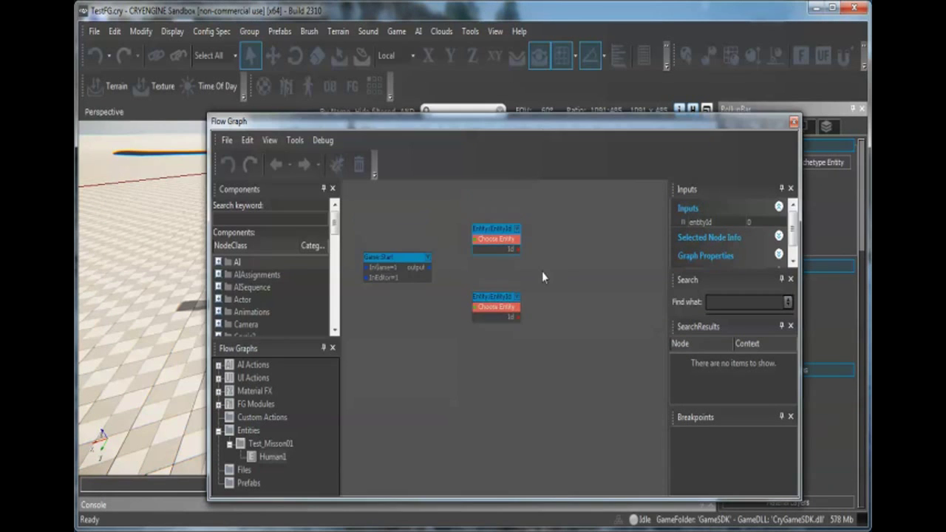
pyautogui.moveTo(442, 128); pyautogui.dragTo(642, 144)
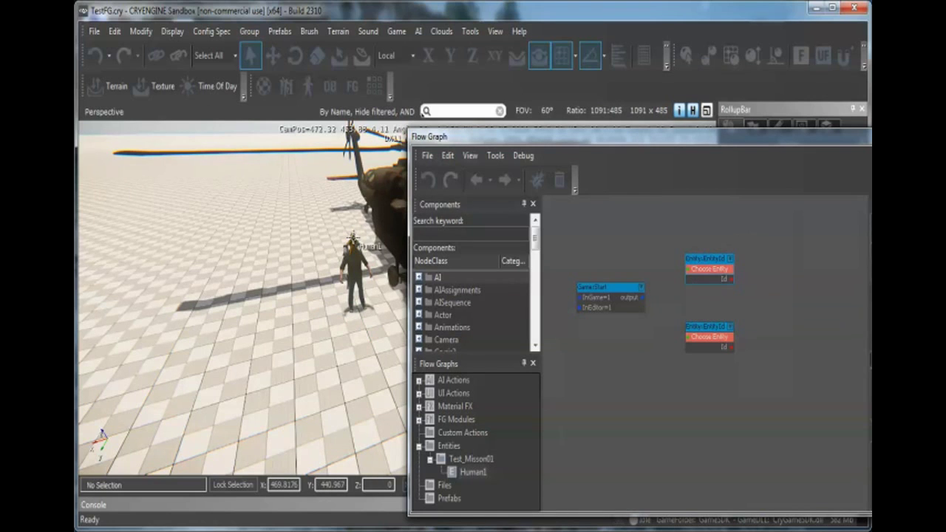
pyautogui.click(353, 240)
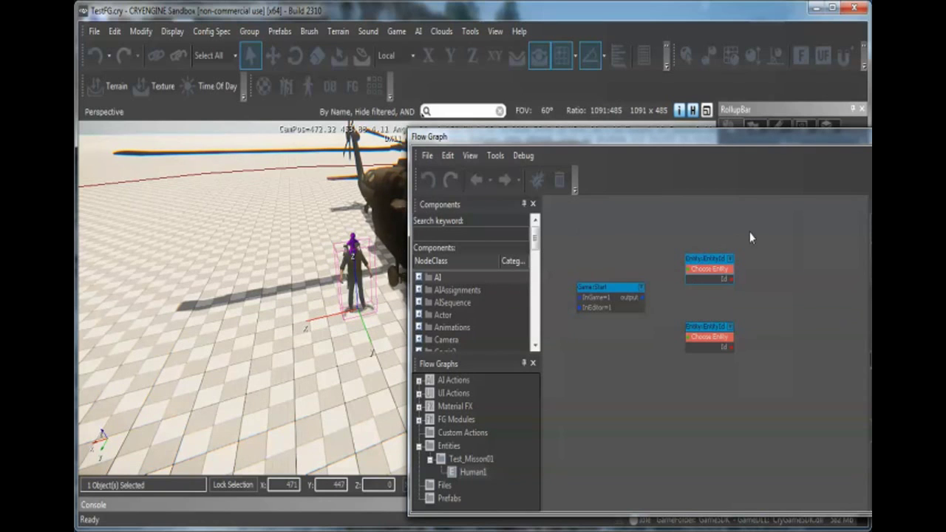
pyautogui.rightClick(712, 274)
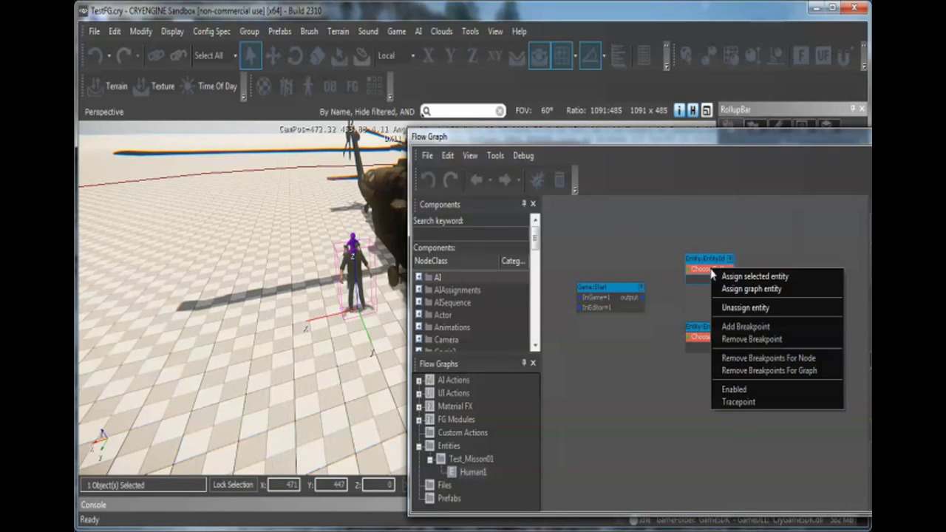
pyautogui.click(751, 288)
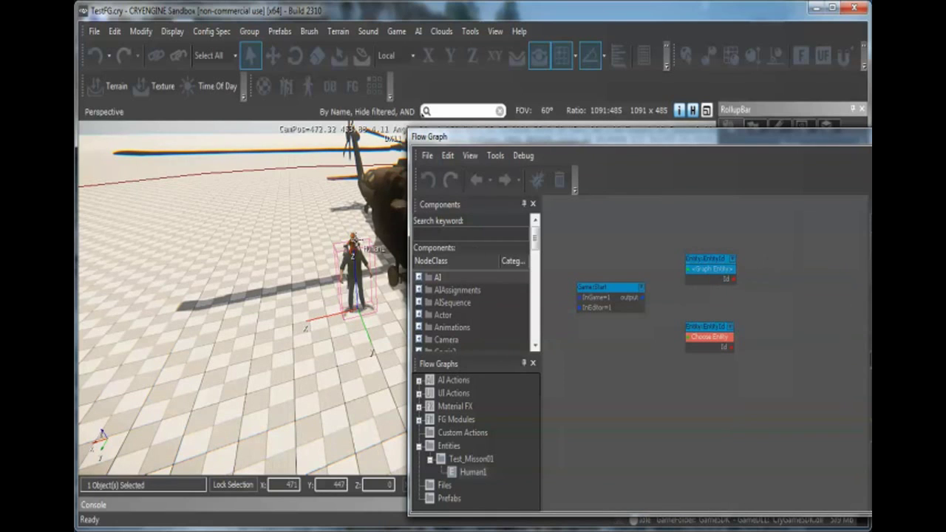
# - Assign the selected MH60_Blackhawk helicopter to the lower Entity:EntityId node
pyautogui.moveTo(518, 138); pyautogui.dragTo(389, 148)
pyautogui.click(570, 337)
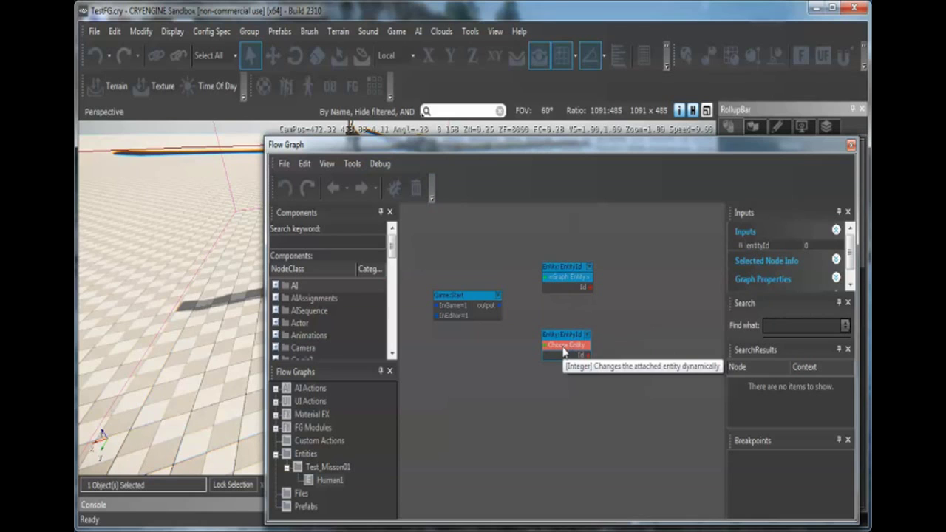
pyautogui.rightClick(564, 352)
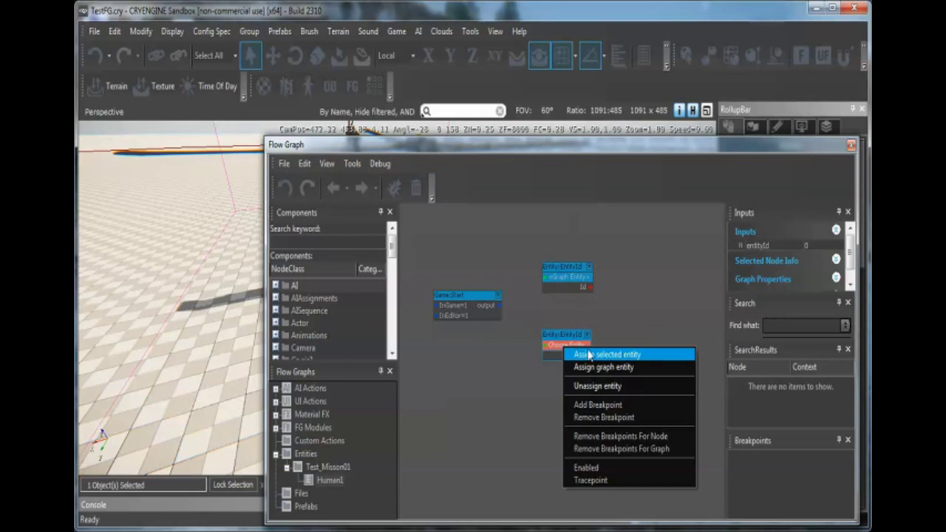
pyautogui.click(590, 355)
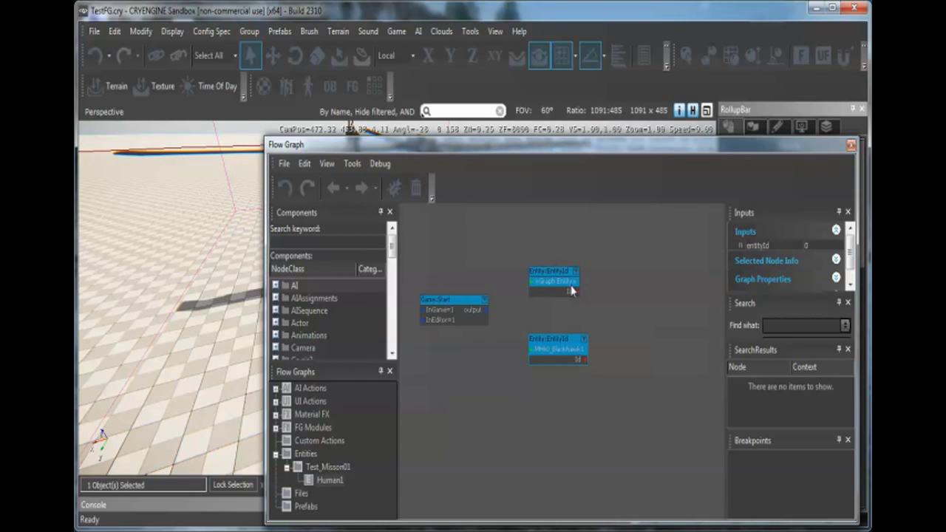
# - Add a Vehicle:Enter node from the Vehicle category and place it beside the two Entity:EntityId nodes
pyautogui.moveTo(631, 281); pyautogui.dragTo(601, 278, button='right')
pyautogui.moveTo(564, 156); pyautogui.dragTo(416, 177)
pyautogui.rightClick(431, 314)
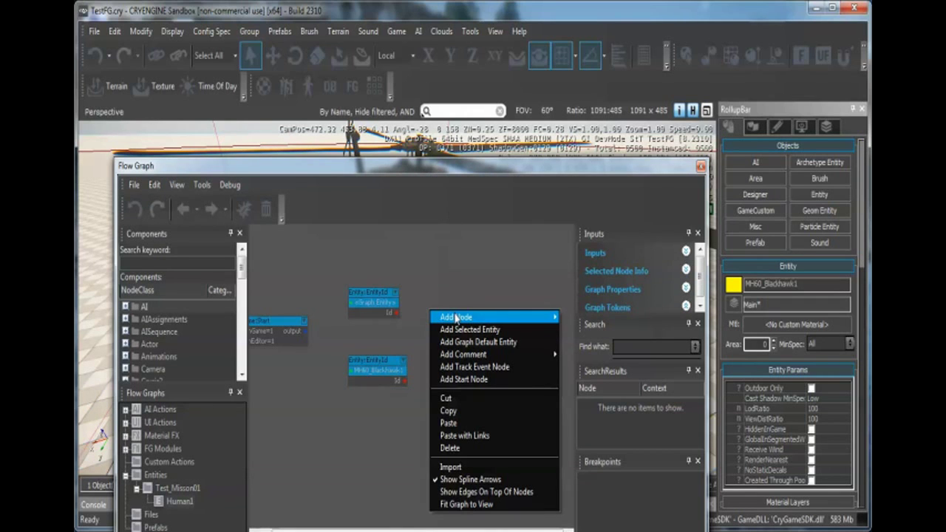
pyautogui.moveTo(456, 317)
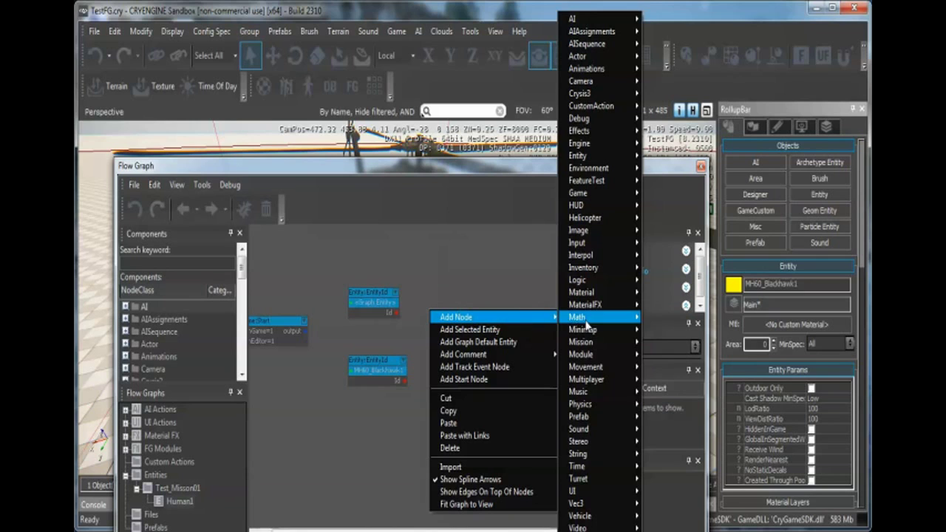
pyautogui.moveTo(590, 518)
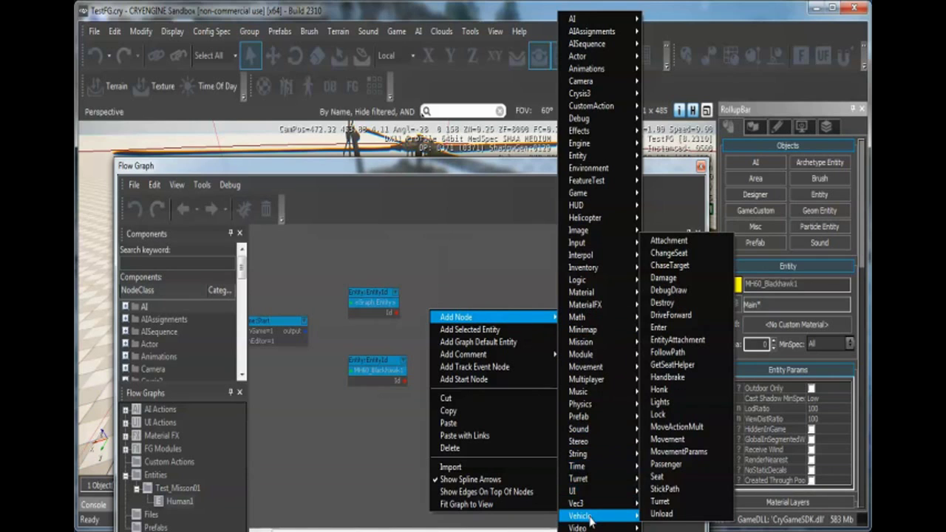
pyautogui.click(660, 329)
pyautogui.moveTo(463, 318); pyautogui.dragTo(469, 302)
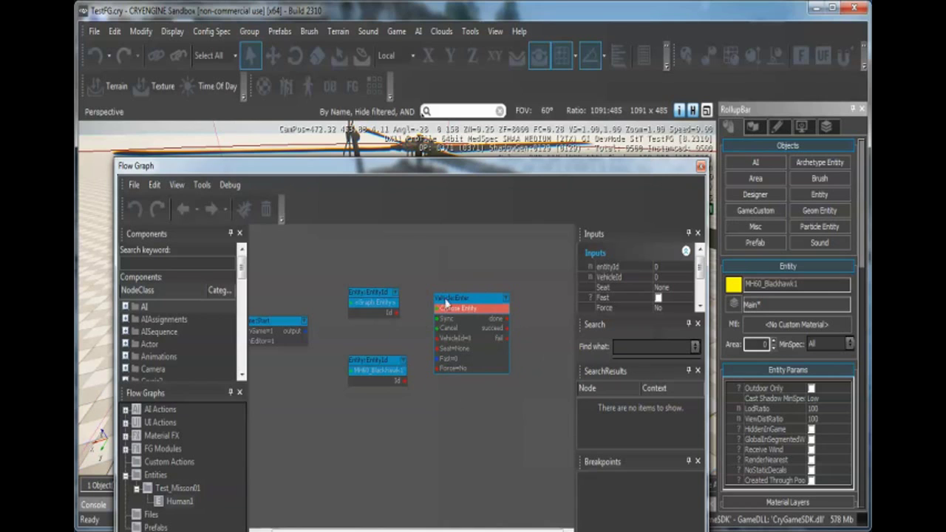
# - Add a Helicopter:FollowPath node from the Helicopter category on the far side of the Vehicle:Enter node
pyautogui.moveTo(524, 287); pyautogui.dragTo(430, 290, button='right')
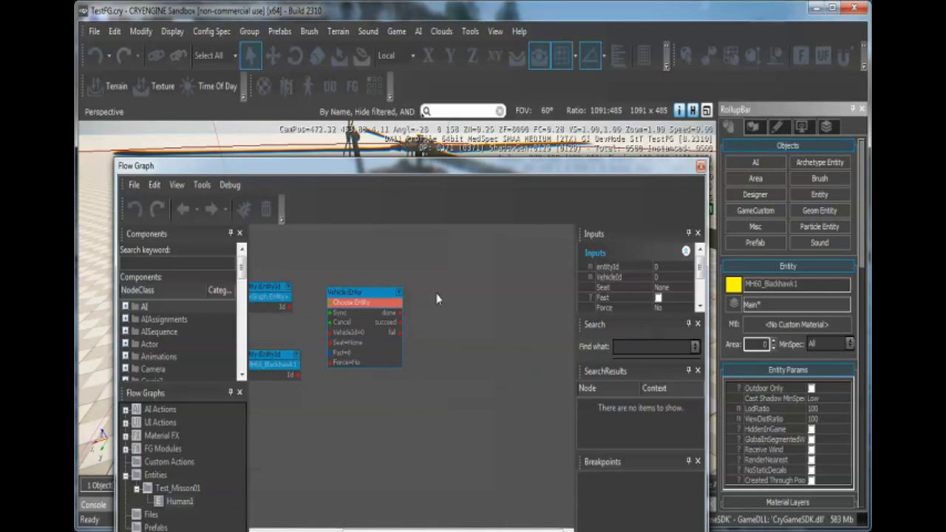
pyautogui.rightClick(437, 299)
pyautogui.moveTo(451, 303)
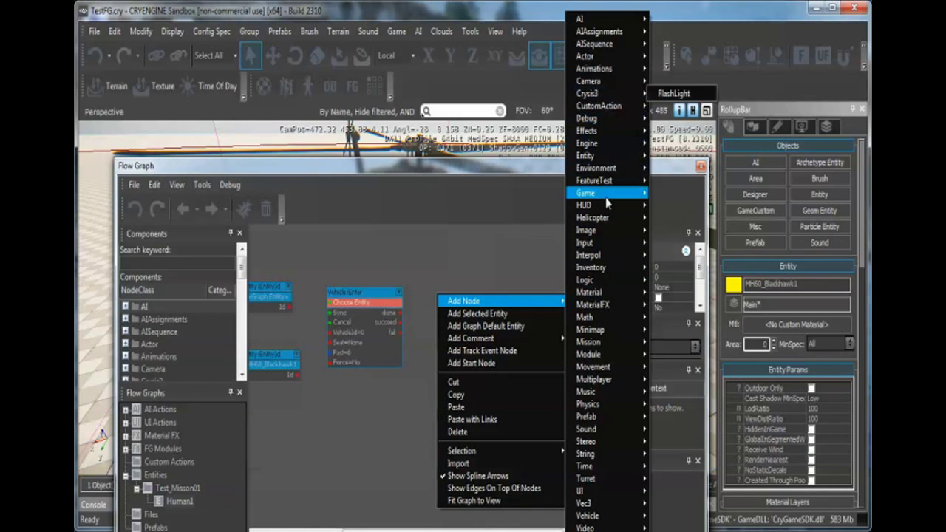
pyautogui.moveTo(606, 221)
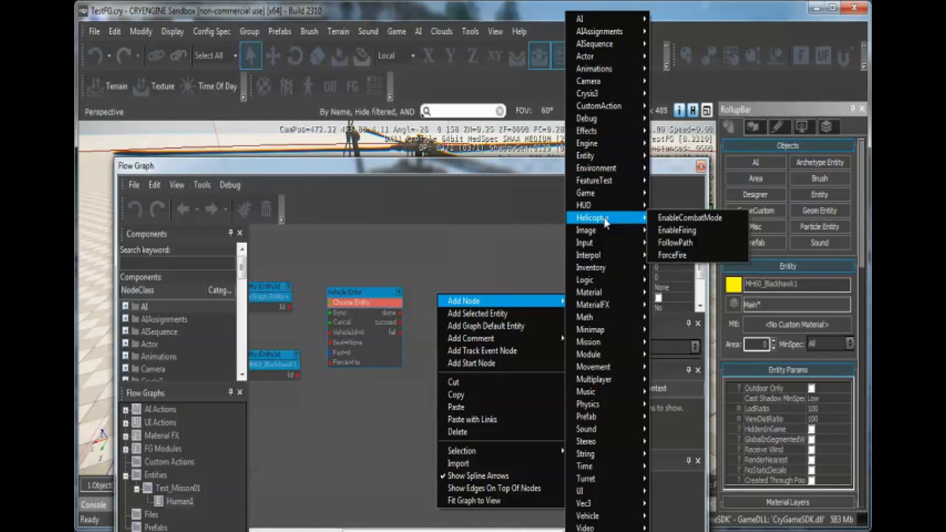
pyautogui.click(673, 243)
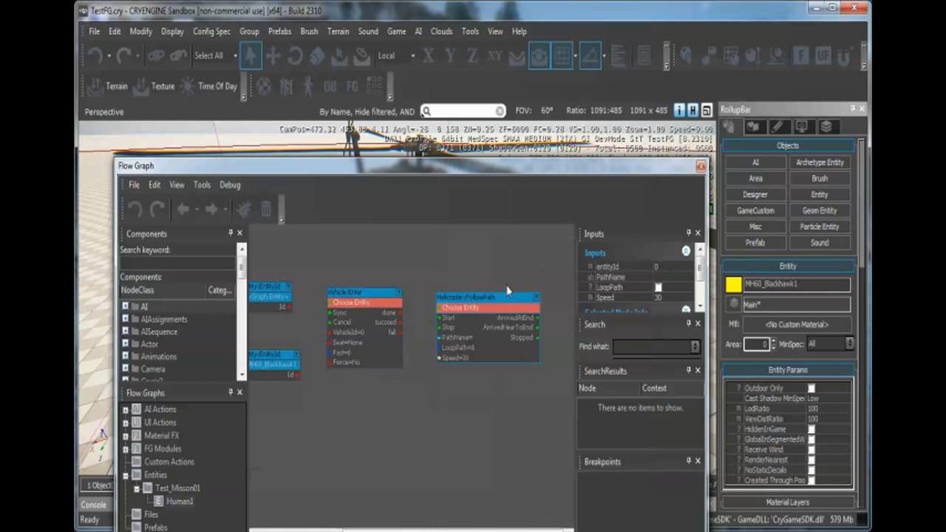
pyautogui.moveTo(419, 267); pyautogui.dragTo(509, 252, button='middle')
pyautogui.scroll(-2, 486, 255)
pyautogui.moveTo(439, 274)
pyautogui.mouseDown(button='middle')
pyautogui.moveTo(420, 275)
pyautogui.moveTo(435, 276)
pyautogui.mouseUp(button='middle')
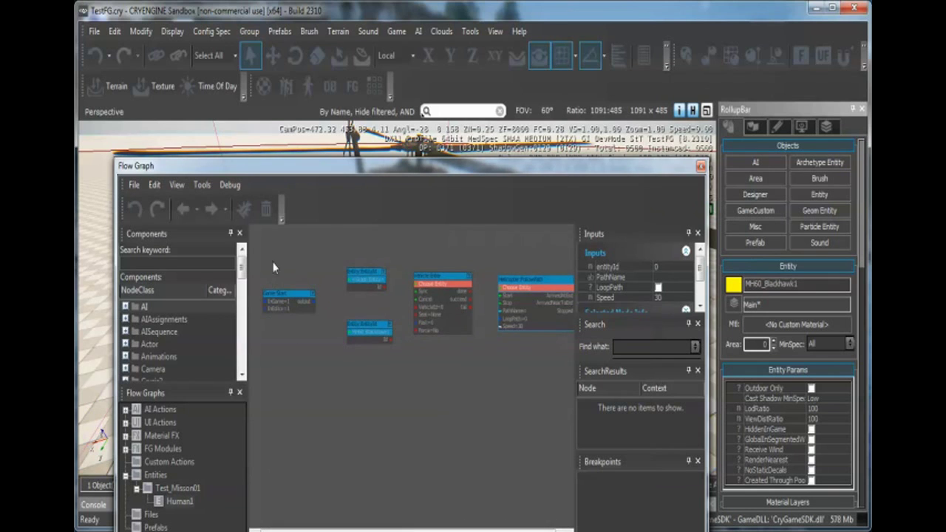
pyautogui.moveTo(542, 271); pyautogui.dragTo(523, 267, button='middle')
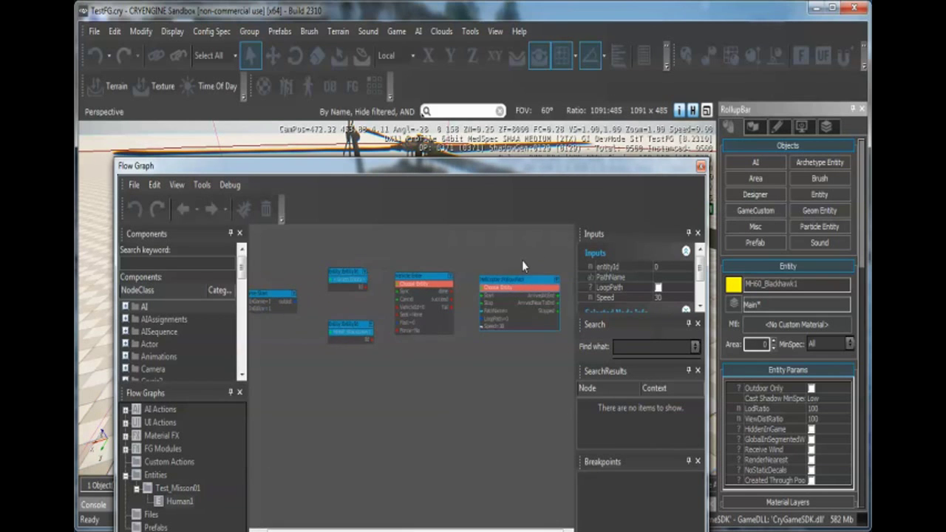
# - Close the Flow Graph editor, clear the selection and frame the helicopter with open ground ahead of it
pyautogui.click(701, 169)
pyautogui.click(588, 311)
pyautogui.scroll(-5, 574, 311)
pyautogui.keyDown('alt'); pyautogui.moveTo(488, 342); pyautogui.dragTo(566, 334, button='middle'); pyautogui.keyUp('alt')
pyautogui.keyDown('alt'); pyautogui.moveTo(448, 345); pyautogui.dragTo(457, 372, button='middle'); pyautogui.keyUp('alt')
pyautogui.scroll(-3, 433, 355)
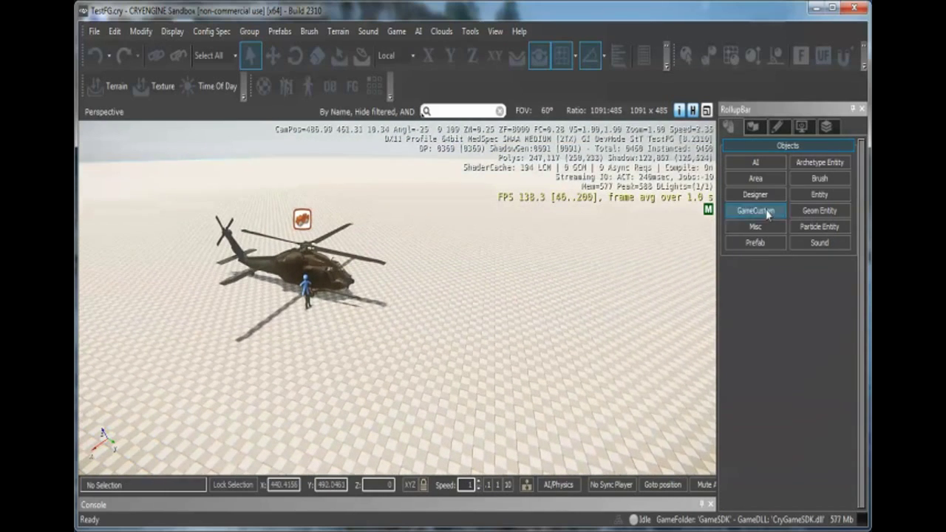
# - Start an AIPath with Follow Terrain enabled and place its first point on the ground just ahead of the helicopter's nose
pyautogui.click(762, 167)
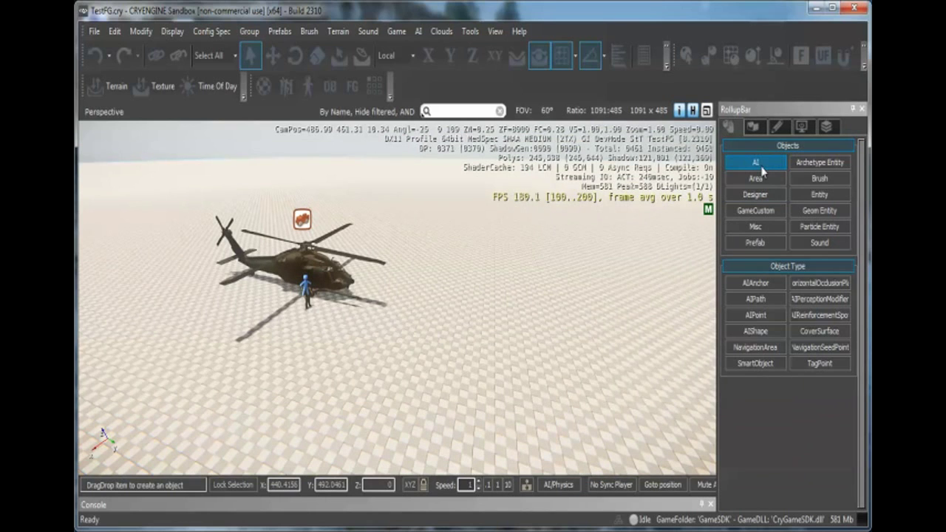
pyautogui.click(755, 299)
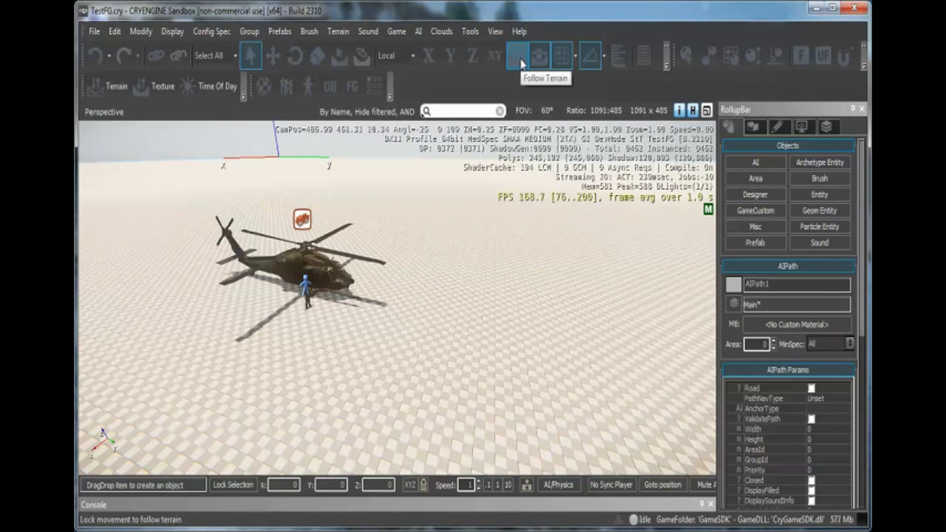
pyautogui.click(520, 64)
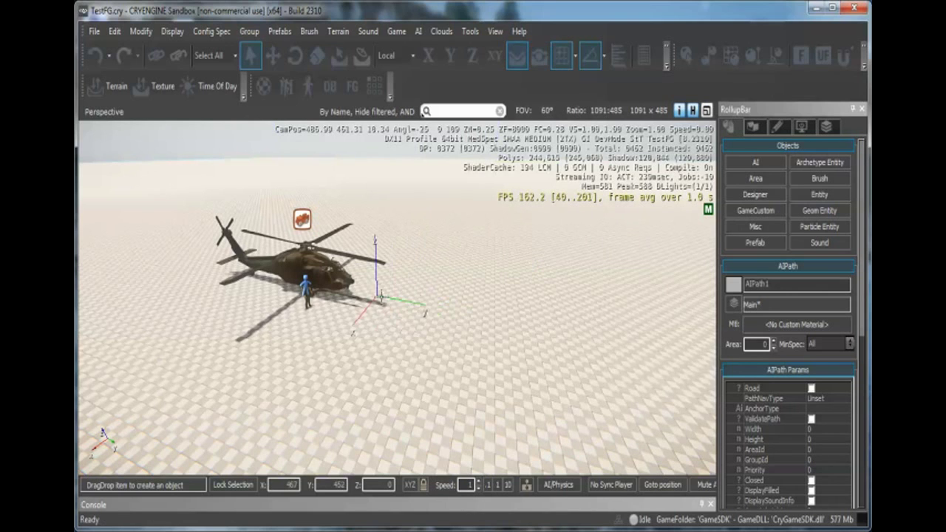
pyautogui.press('d')
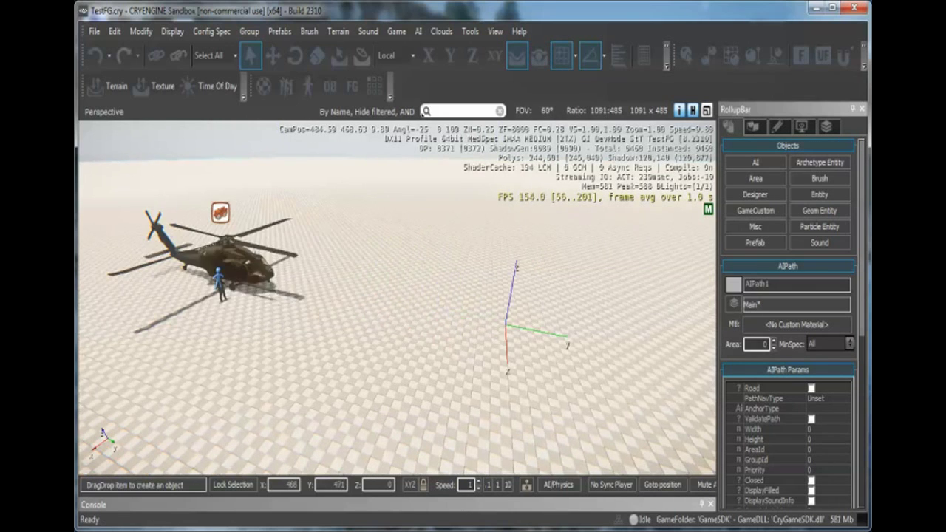
pyautogui.moveTo(340, 282); pyautogui.dragTo(352, 284, button='right')
pyautogui.keyDown('alt'); pyautogui.moveTo(325, 284); pyautogui.dragTo(306, 324, button='middle'); pyautogui.keyUp('alt')
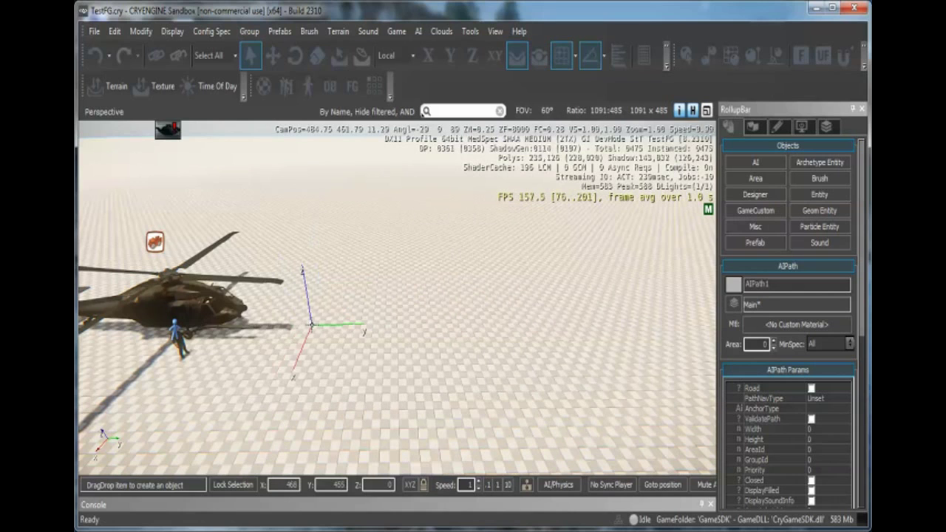
pyautogui.click(312, 323)
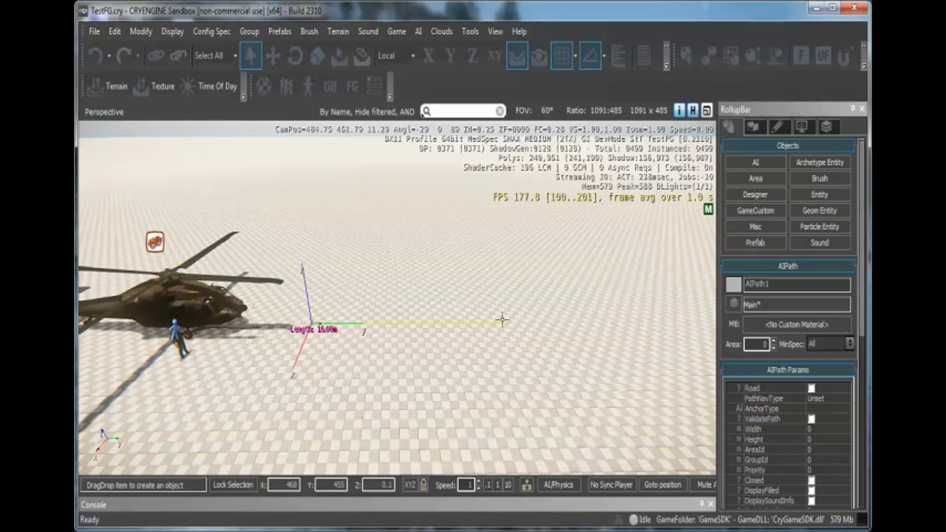
# - Extend the AI path straight ahead of the helicopter to four points, about 85 m long, finish it and deselect it
pyautogui.press('d')
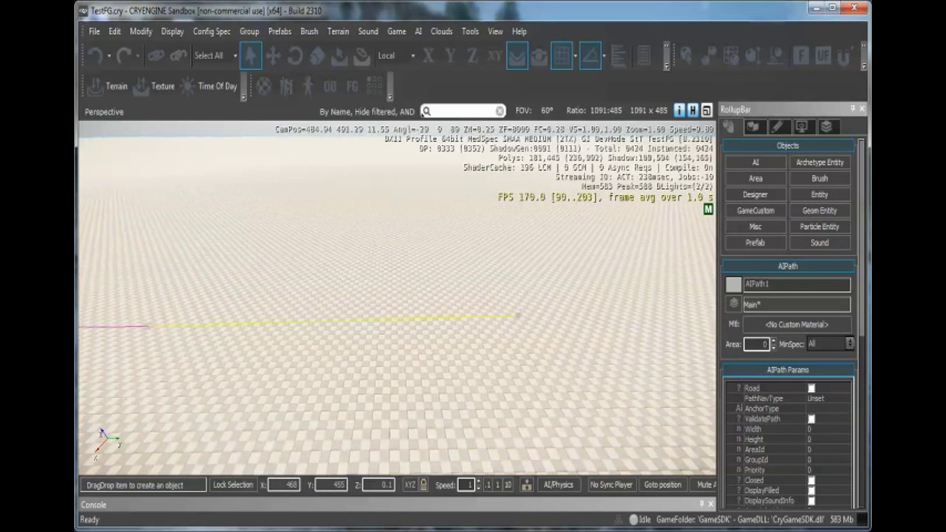
pyautogui.press('s')
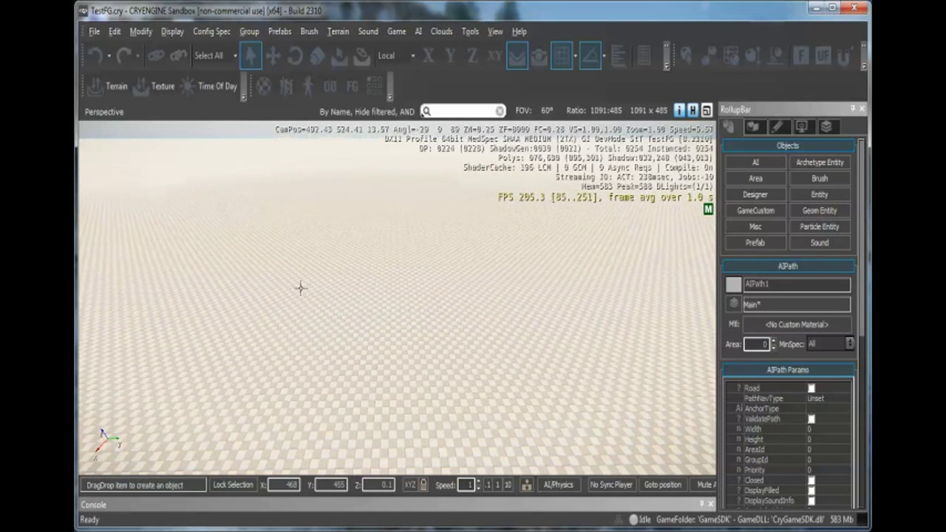
pyautogui.moveTo(304, 291); pyautogui.dragTo(330, 284, button='middle')
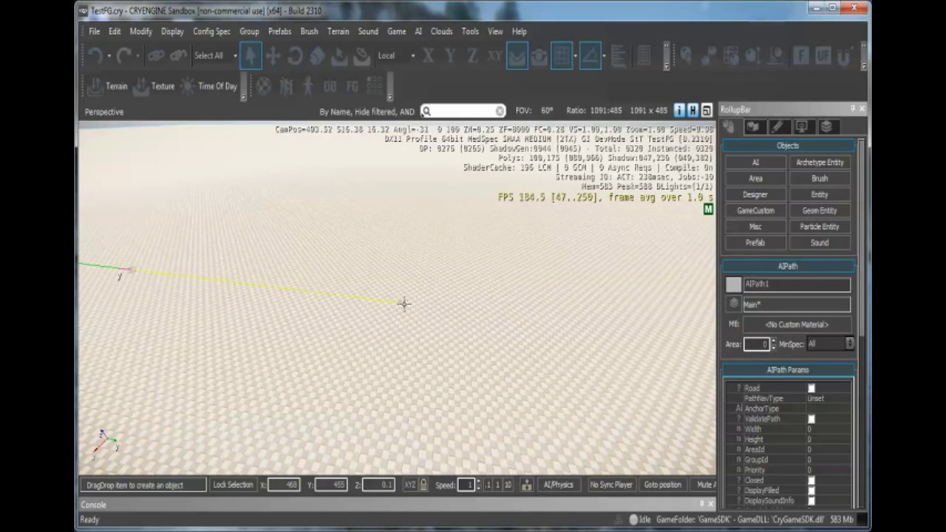
pyautogui.click(480, 309)
pyautogui.press('w')
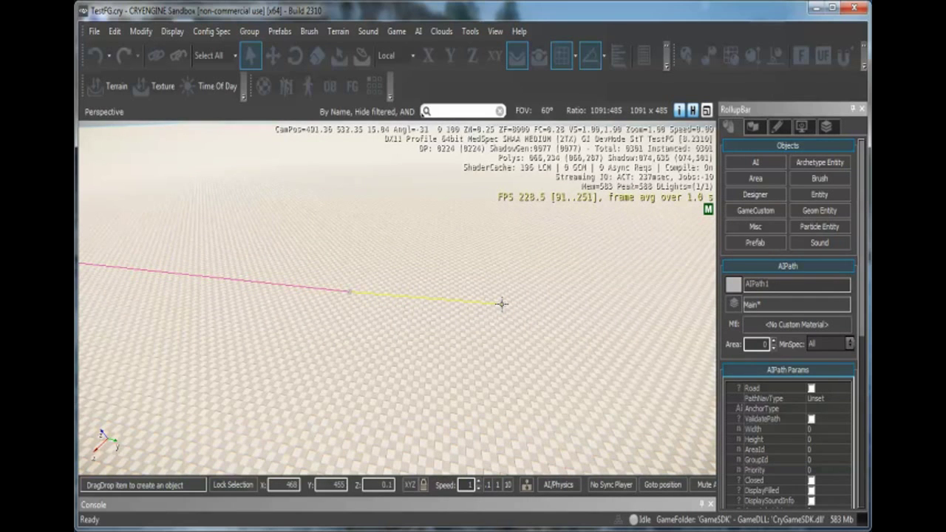
pyautogui.doubleClick(502, 303)
pyautogui.moveTo(496, 322); pyautogui.dragTo(260, 307, button='middle')
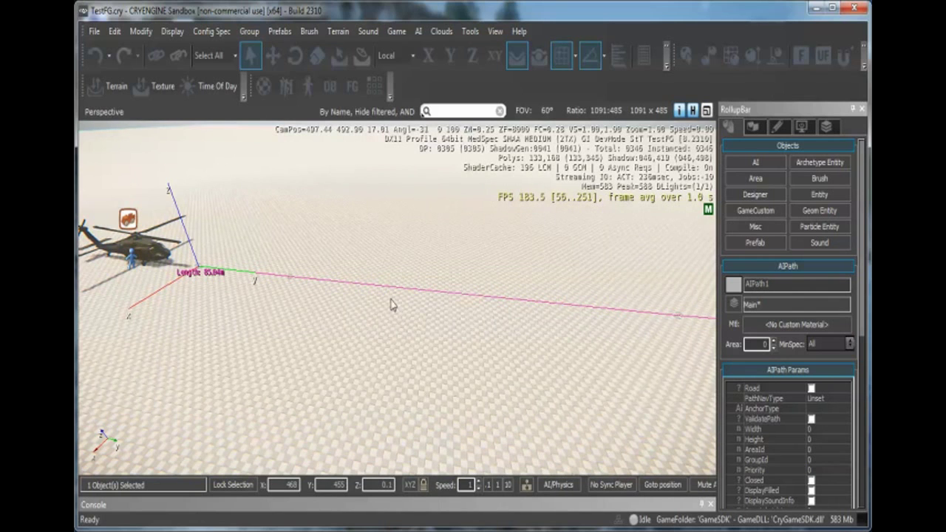
pyautogui.click(325, 310)
pyautogui.moveTo(306, 288); pyautogui.dragTo(249, 303, button='right')
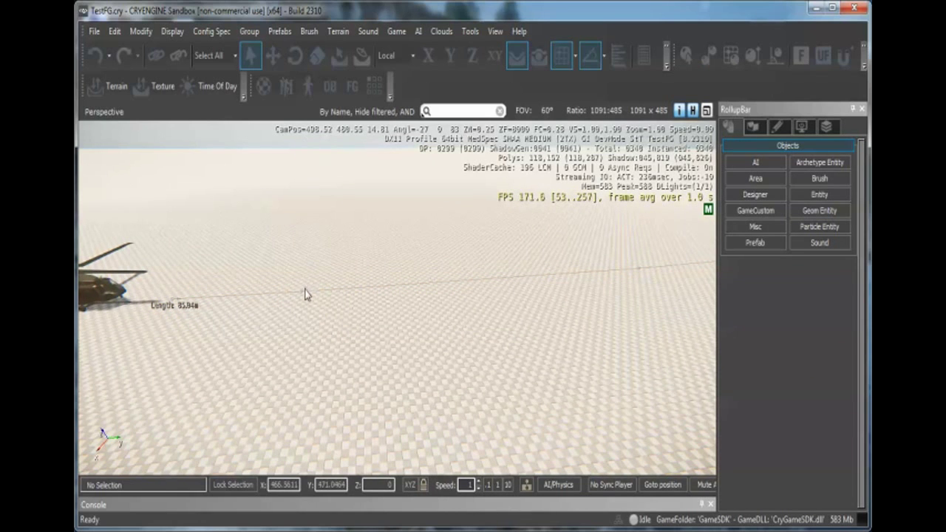
# - Edit the AI path's shape with movement constrained to the Z axis and raise its first point to a height of 4
pyautogui.click(376, 286)
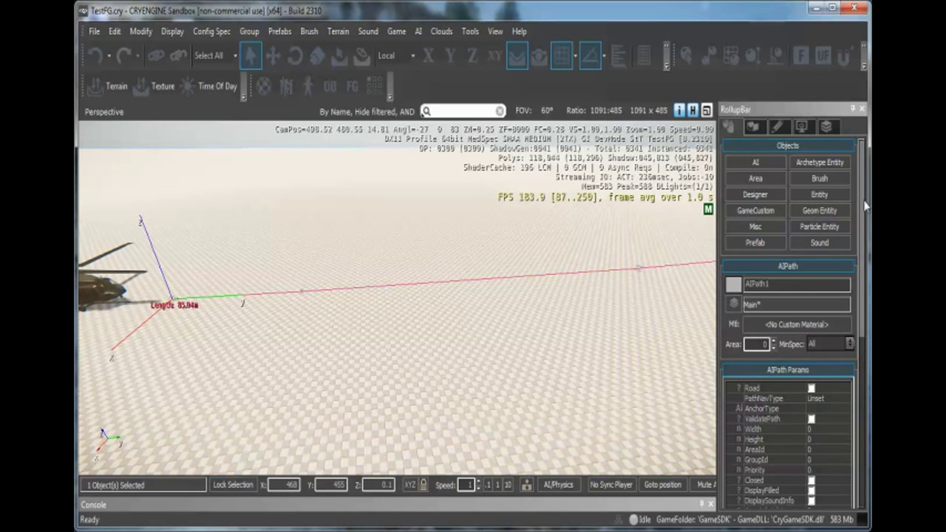
pyautogui.scroll(-5, 866, 207)
pyautogui.click(788, 410)
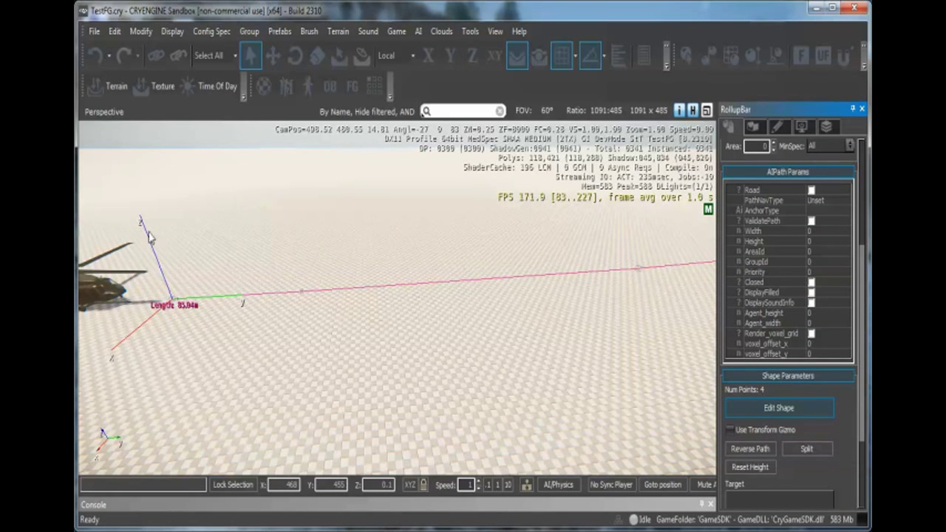
pyautogui.click(473, 57)
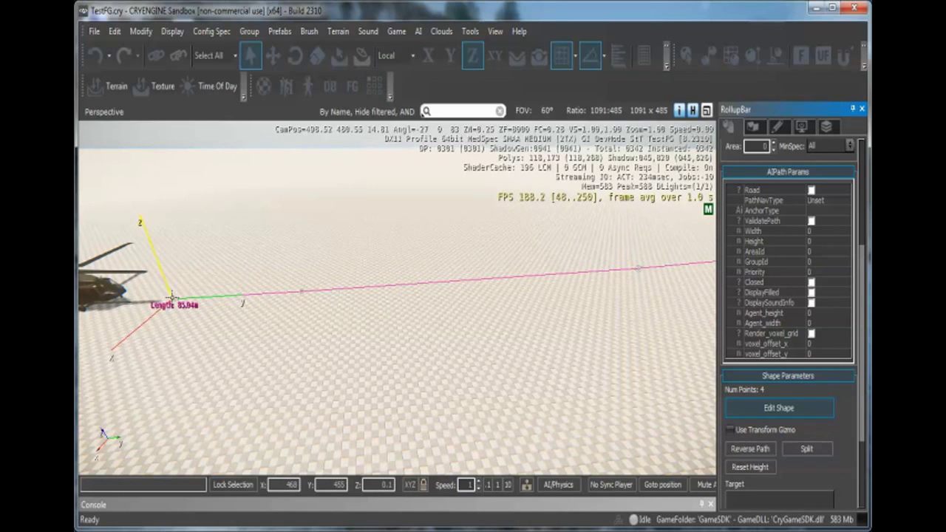
pyautogui.moveTo(171, 297); pyautogui.dragTo(140, 310)
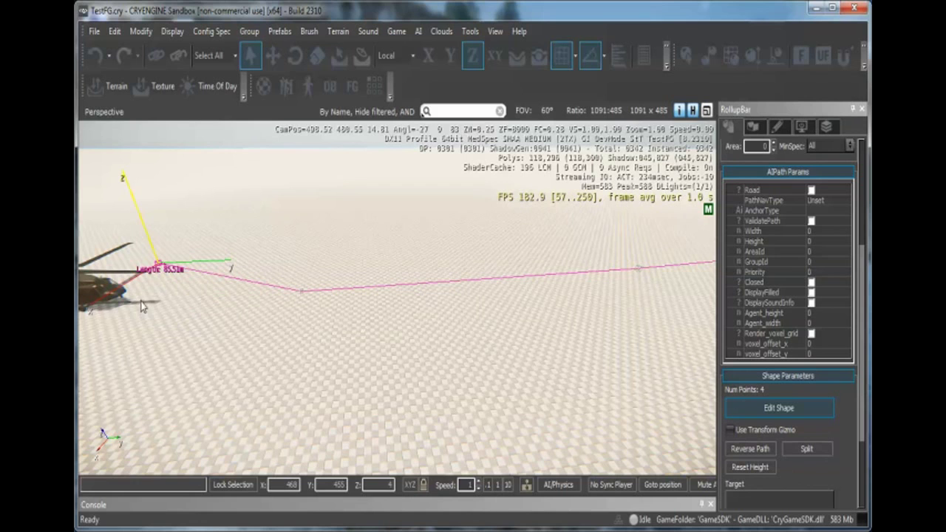
# - Raise the second and third points of the AI path high above the ground
pyautogui.moveTo(172, 301); pyautogui.dragTo(165, 302, button='middle')
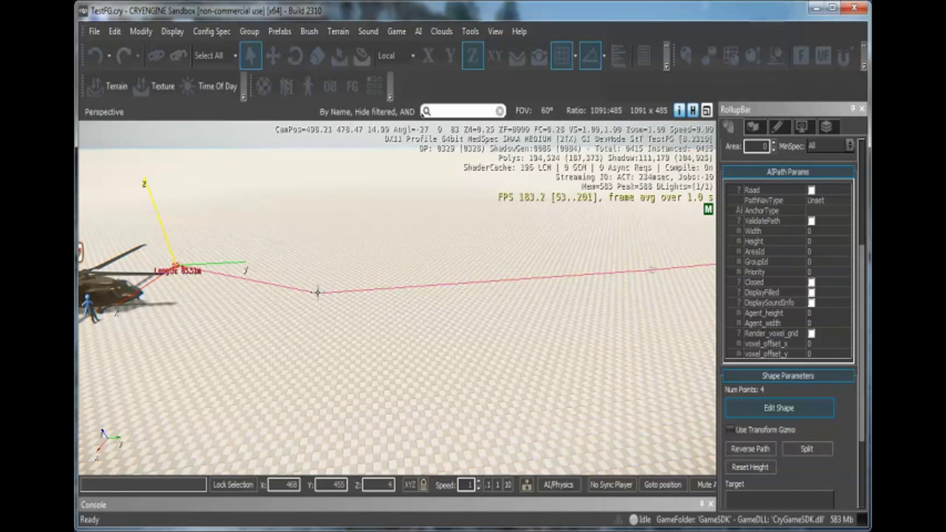
pyautogui.moveTo(318, 293); pyautogui.dragTo(323, 138)
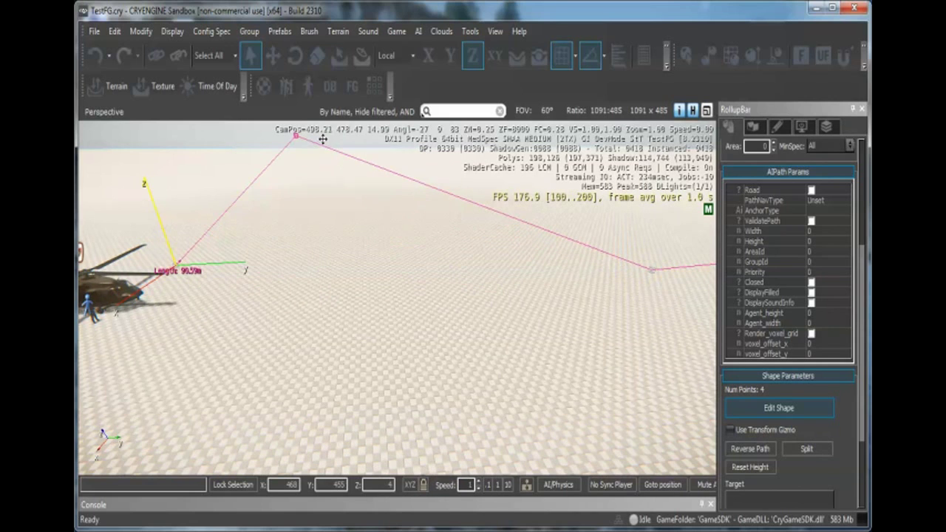
pyautogui.moveTo(322, 139); pyautogui.dragTo(340, 138, button='middle')
pyautogui.press('w')
pyautogui.press('w')
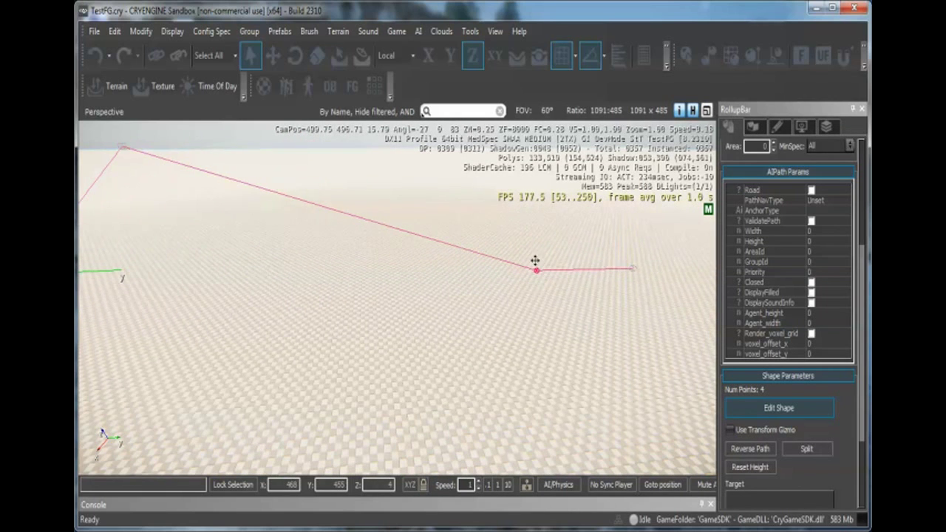
pyautogui.moveTo(556, 228); pyautogui.dragTo(584, 224, button='middle')
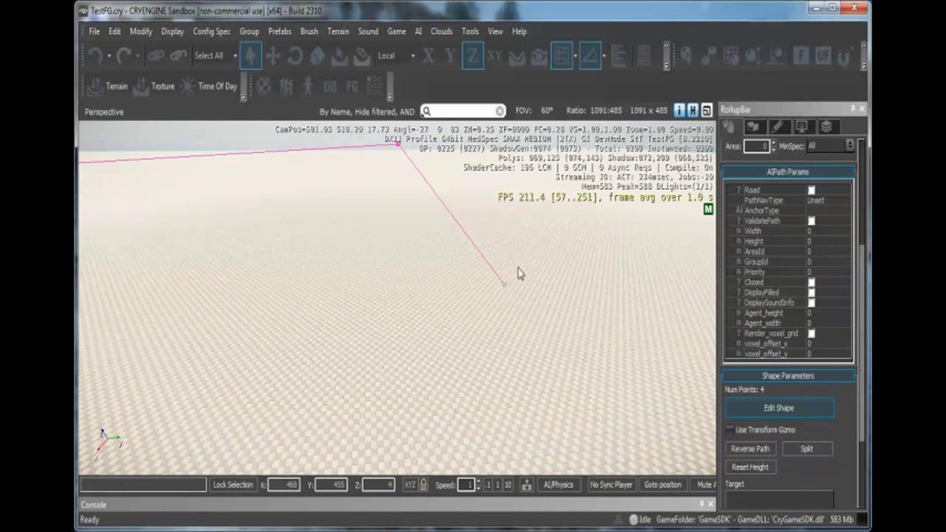
# - Raise the AI path's end point off the ground, keeping it lower than the two middle points
pyautogui.moveTo(503, 282); pyautogui.dragTo(505, 223)
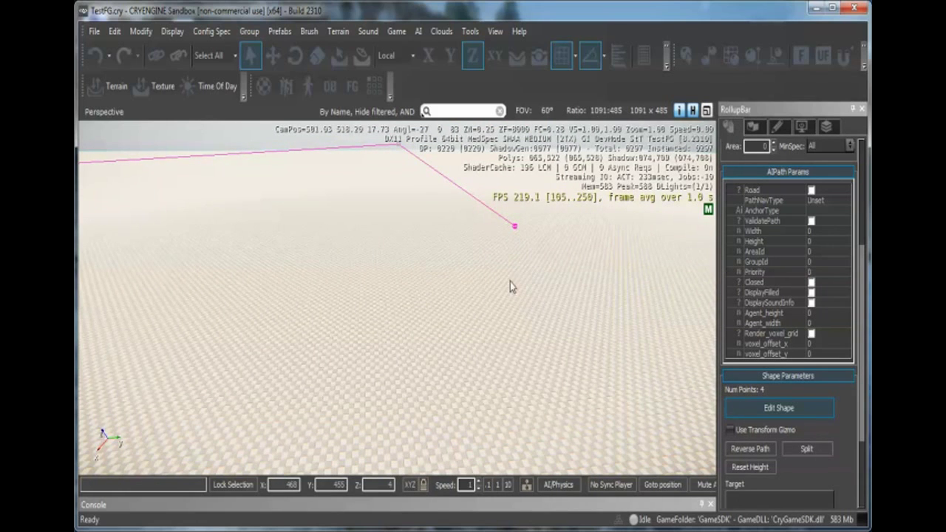
pyautogui.press('a')
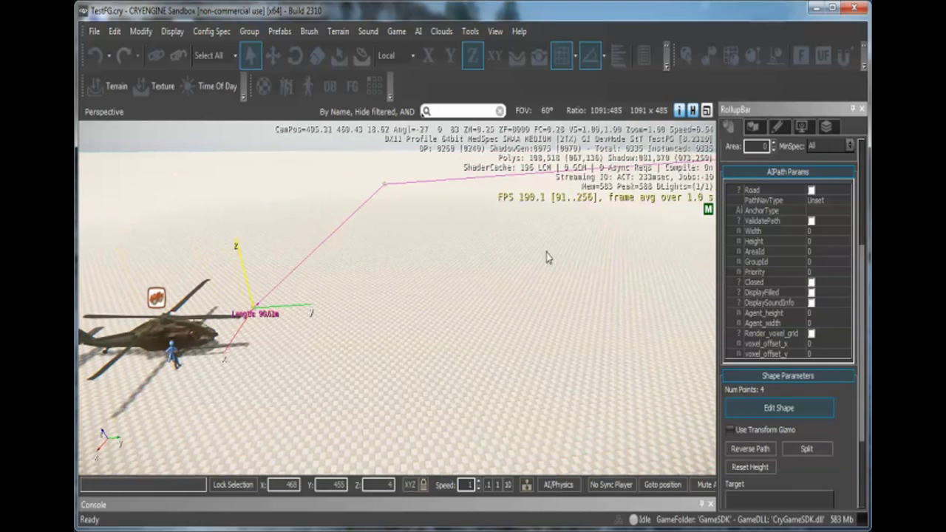
pyautogui.keyDown('alt'); pyautogui.moveTo(474, 327); pyautogui.dragTo(591, 244, button='middle'); pyautogui.keyUp('alt')
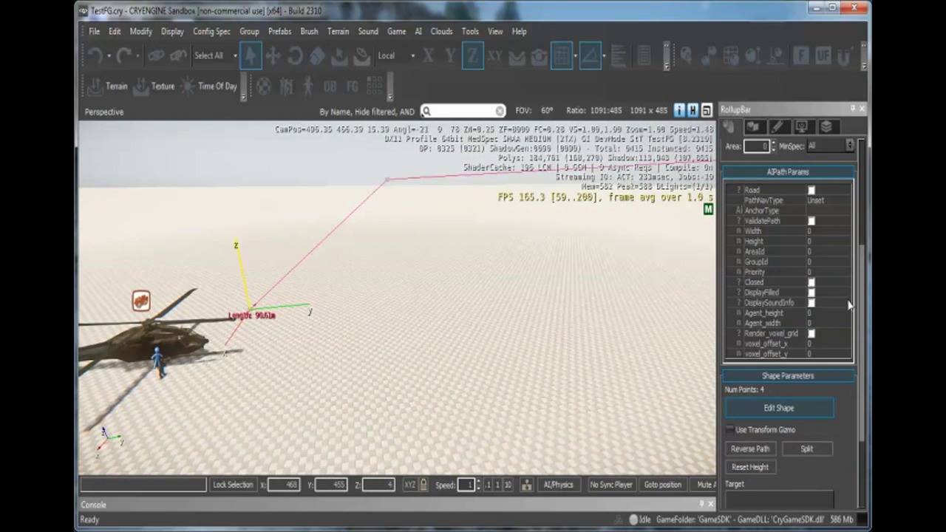
pyautogui.moveTo(863, 264); pyautogui.dragTo(863, 284)
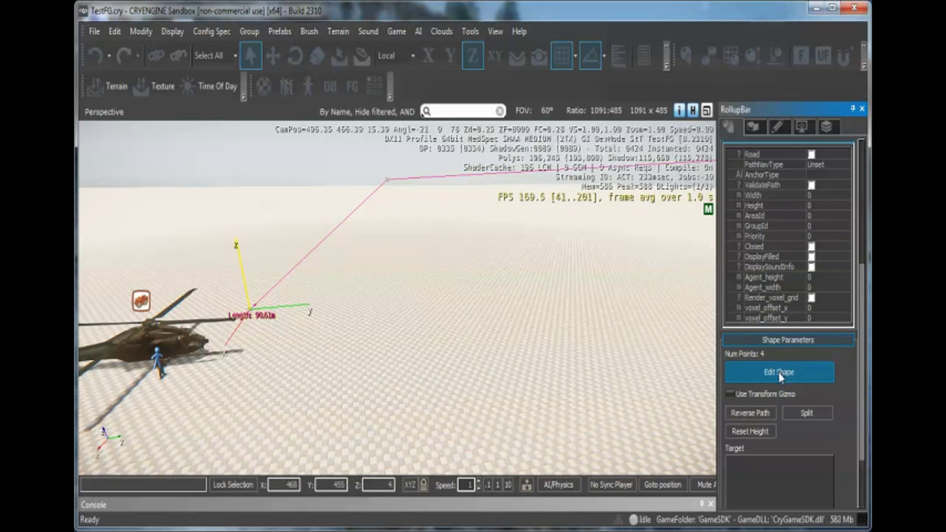
# - Copy the AI path's name from its object properties and deselect the path
pyautogui.click(493, 321)
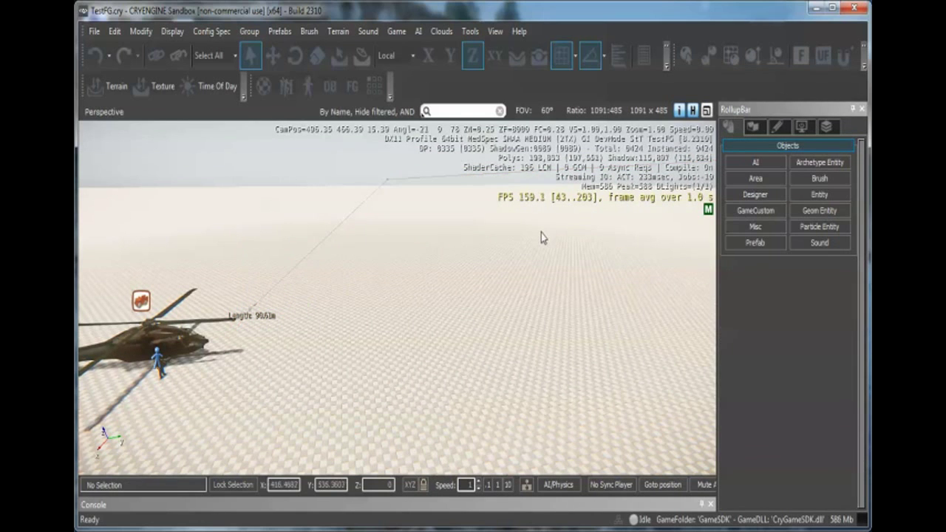
pyautogui.scroll(3, 513, 249)
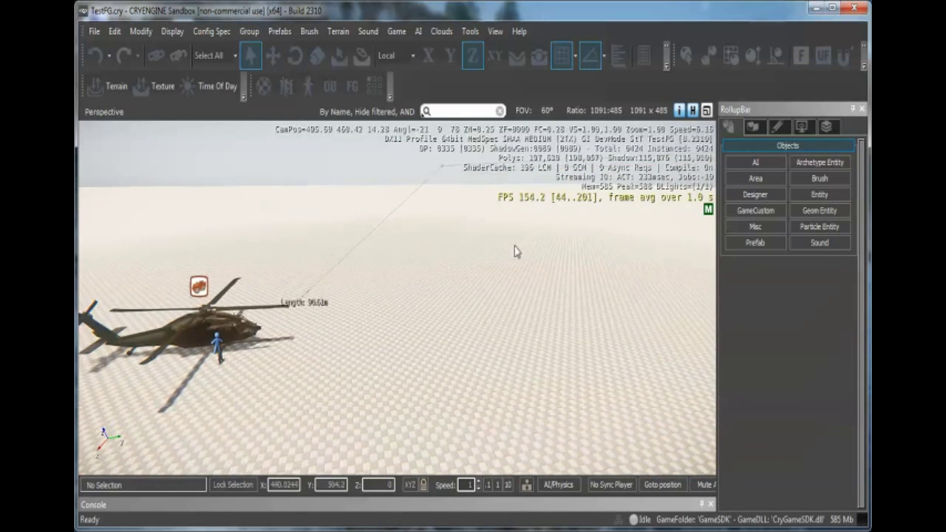
pyautogui.click(411, 196)
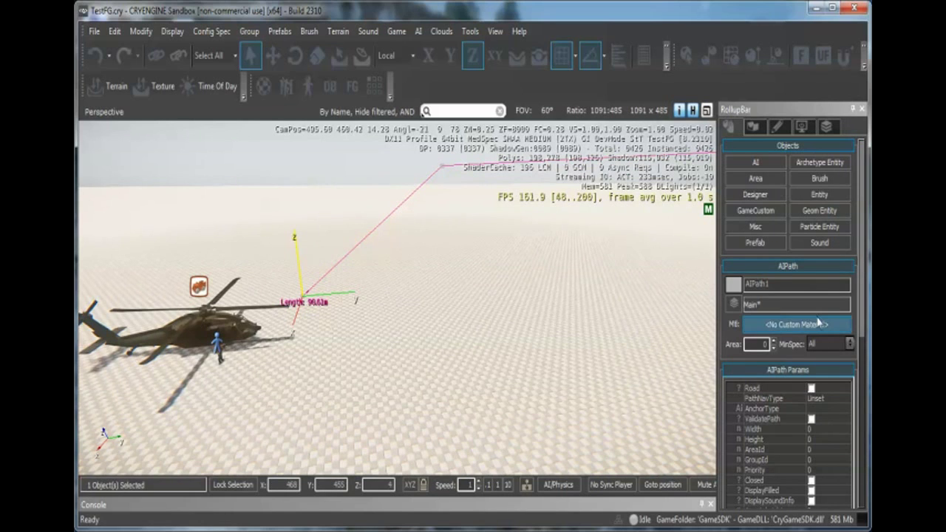
pyautogui.doubleClick(791, 285)
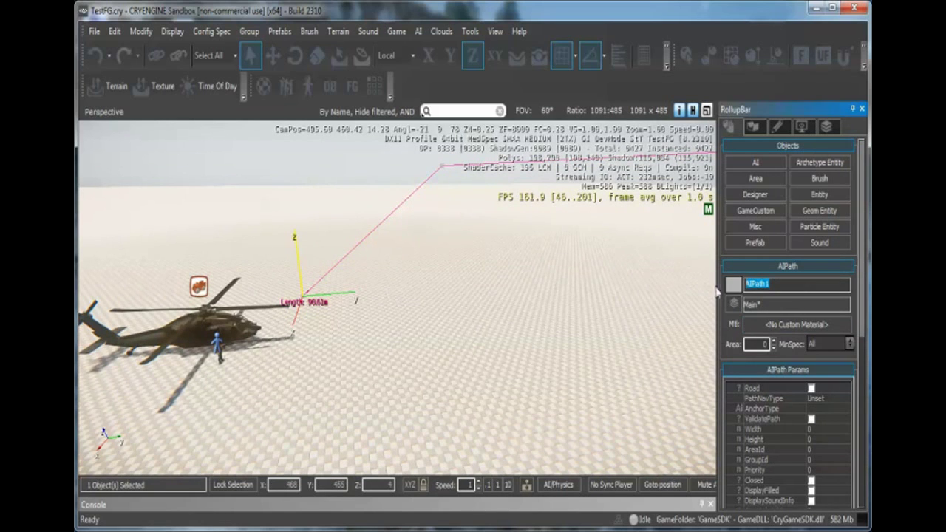
pyautogui.rightClick(756, 284)
pyautogui.click(641, 323)
pyautogui.click(510, 306)
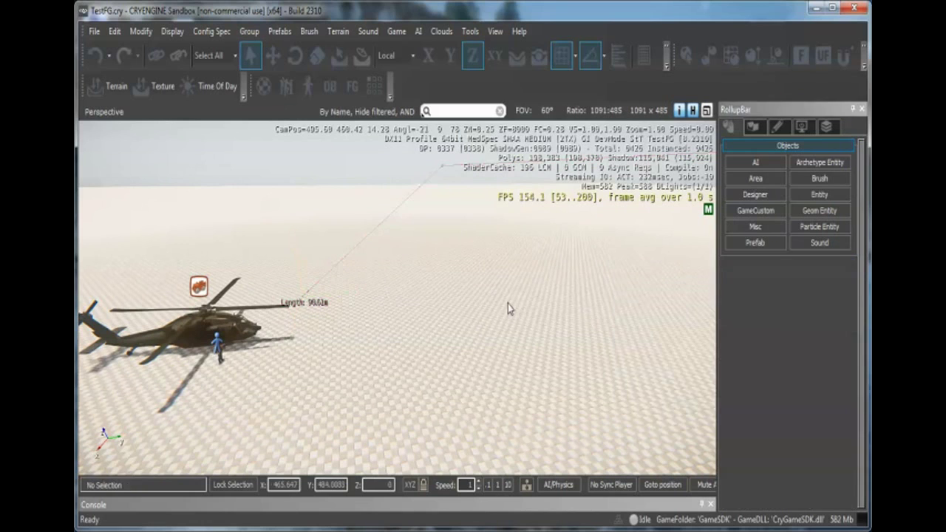
# - Restore the editor's default window layout
pyautogui.click(351, 90)
pyautogui.click(155, 474)
pyautogui.click(701, 168)
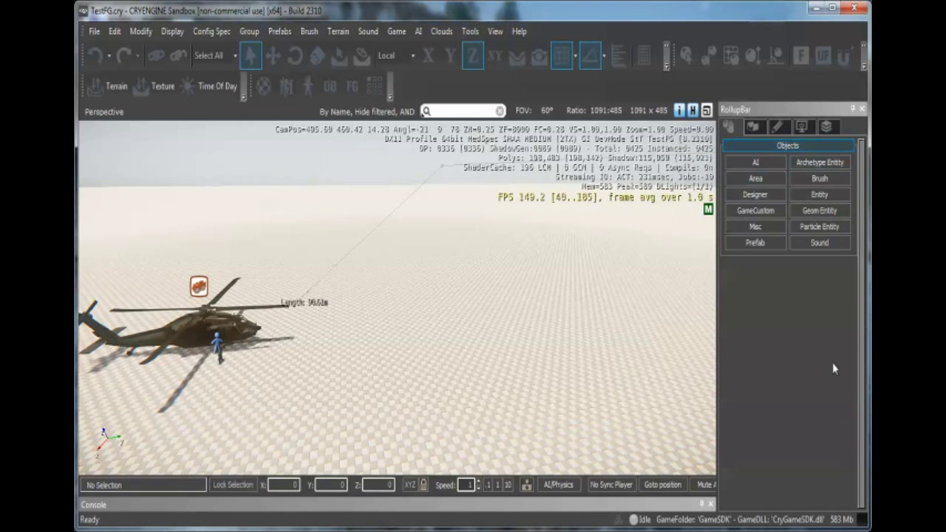
pyautogui.click(495, 33)
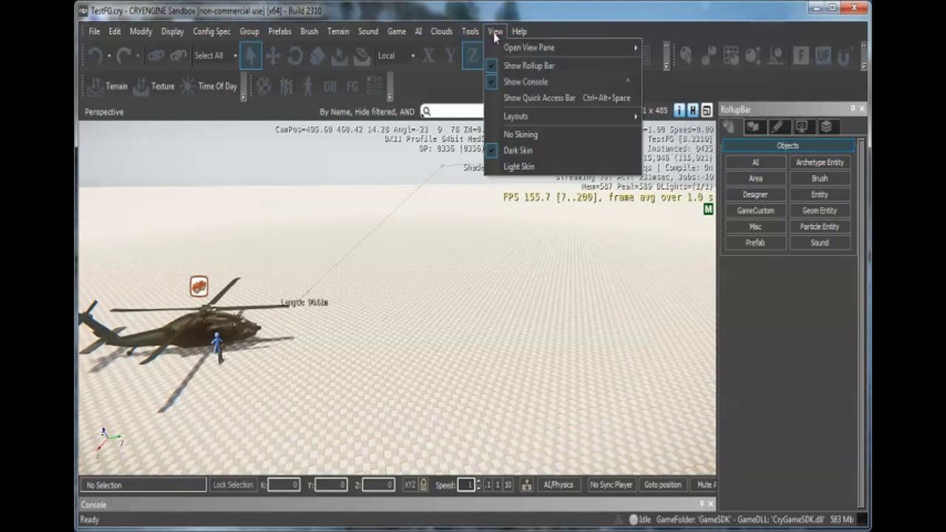
pyautogui.moveTo(528, 117)
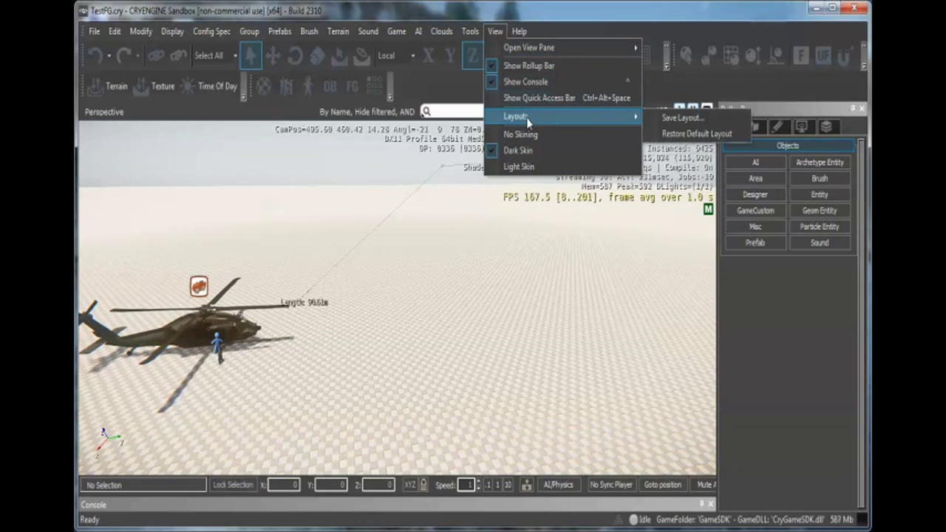
pyautogui.click(695, 134)
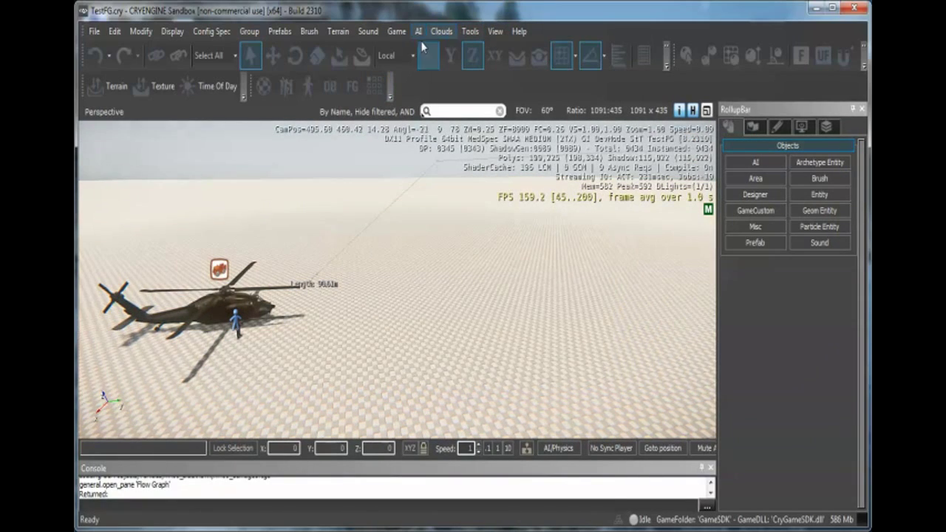
# - Open the Flow Graph editor and display the Human1 graph stored under Test_Misson01 in Entities
pyautogui.click(353, 87)
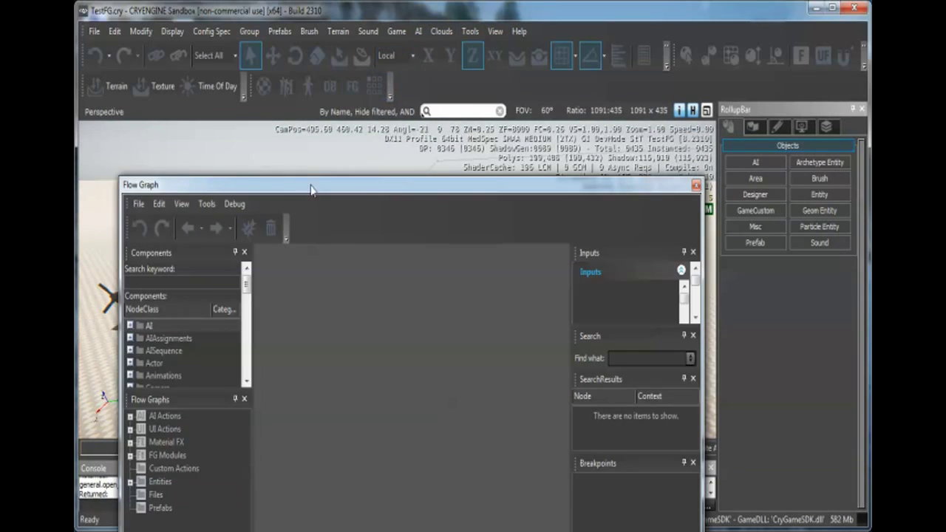
pyautogui.moveTo(311, 190); pyautogui.dragTo(390, 102)
pyautogui.click(238, 395)
pyautogui.click(210, 396)
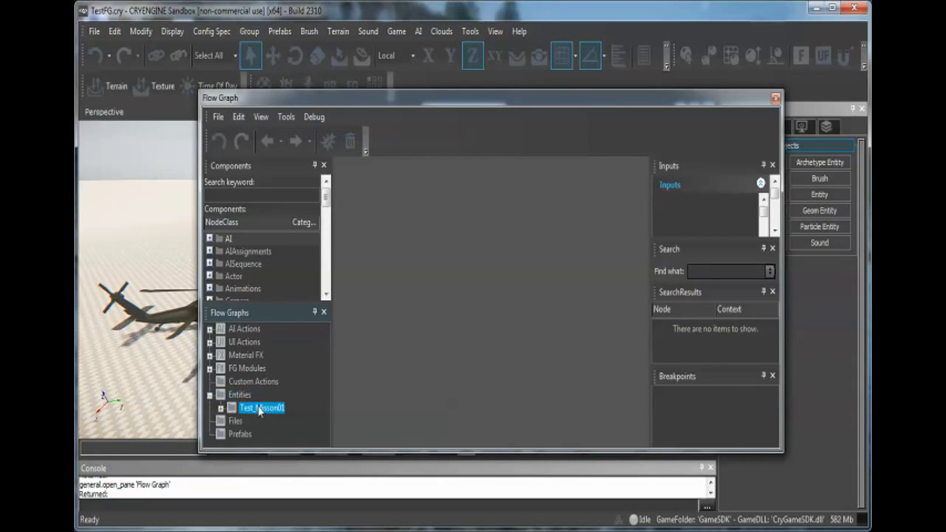
pyautogui.click(221, 408)
pyautogui.click(263, 421)
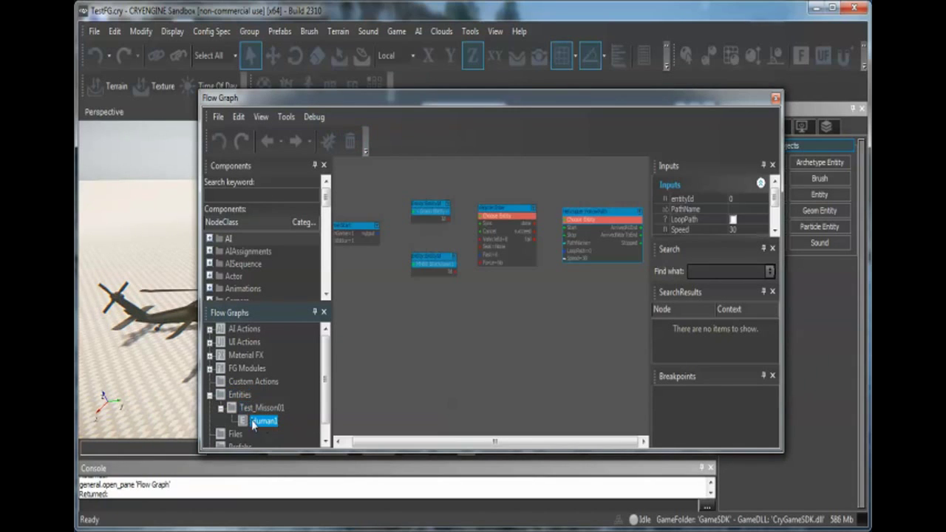
# - Connect the Game:Start output to the Sync input of Vehicle:Enter and move the Flow Graph window off the helicopter
pyautogui.moveTo(396, 353); pyautogui.dragTo(430, 341, button='right')
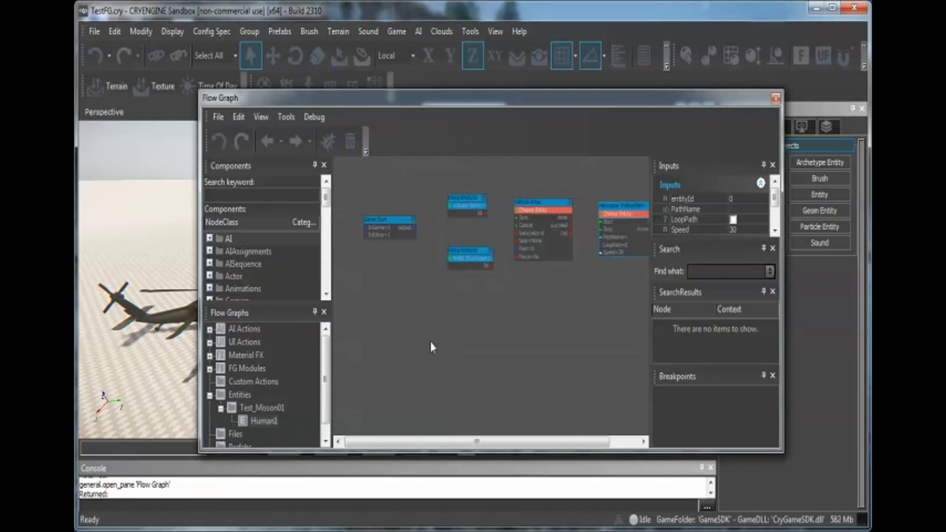
pyautogui.moveTo(507, 346); pyautogui.dragTo(480, 356, button='right')
pyautogui.scroll(3, 456, 340)
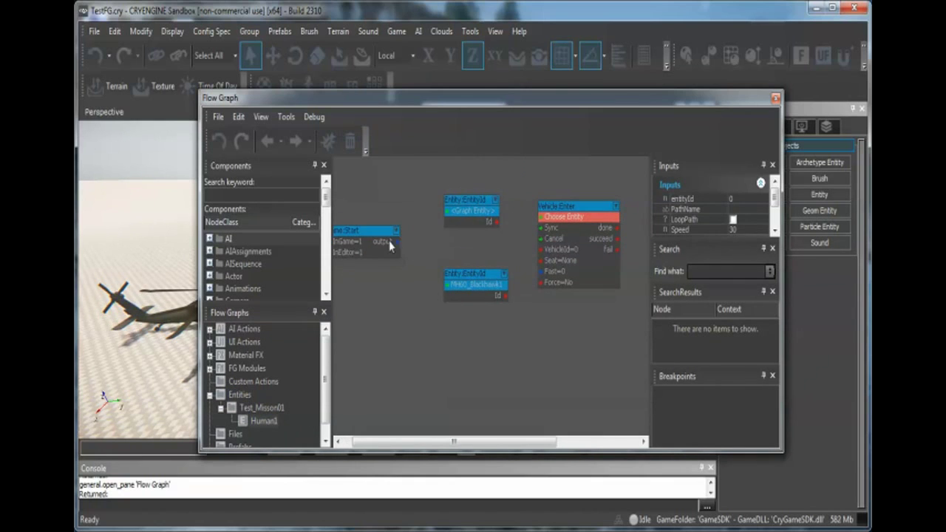
pyautogui.moveTo(435, 228); pyautogui.dragTo(438, 230, button='right')
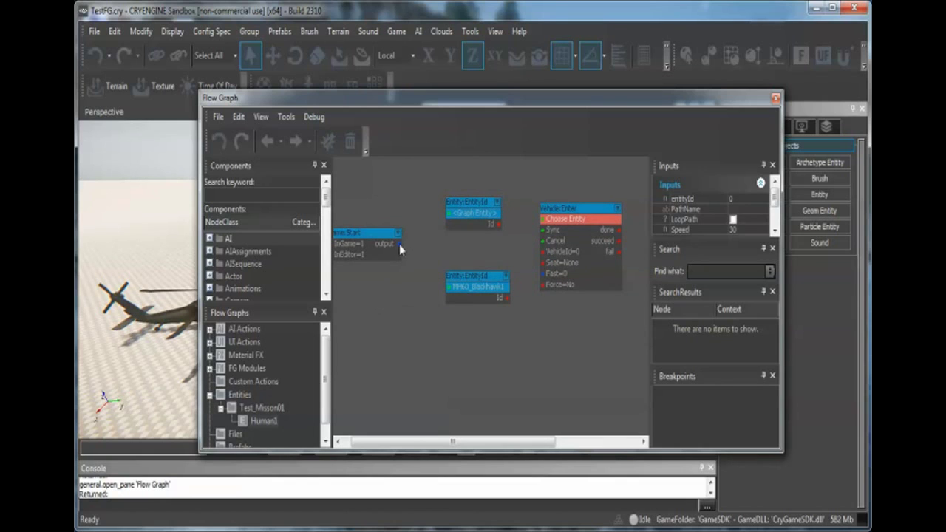
pyautogui.moveTo(399, 244); pyautogui.dragTo(543, 229)
pyautogui.moveTo(566, 218)
pyautogui.mouseDown(button='right')
pyautogui.moveTo(491, 232)
pyautogui.moveTo(520, 199)
pyautogui.moveTo(554, 197)
pyautogui.mouseUp(button='right')
pyautogui.moveTo(291, 98); pyautogui.dragTo(409, 99)
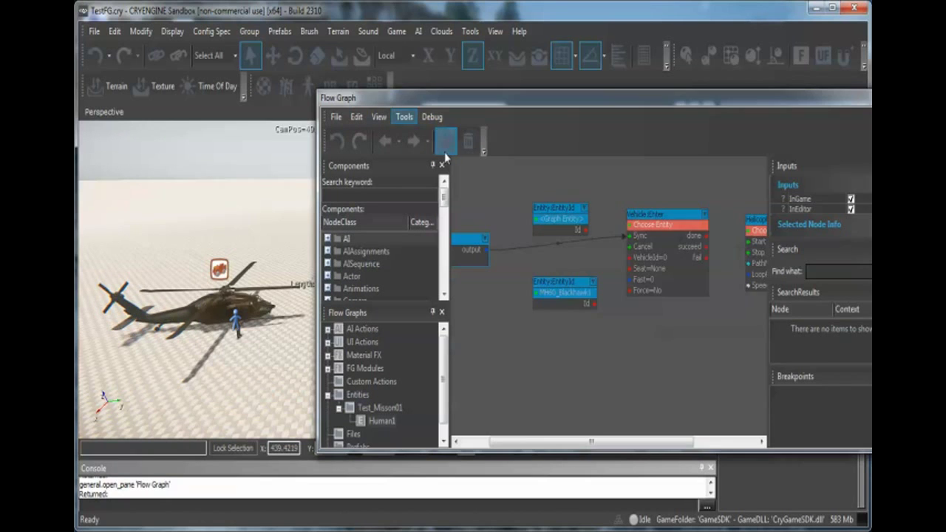
# - Link the graph entity's Id to Vehicle:Enter's entity input and the MH60_Blackhawk1 Id to its VehicleId input
pyautogui.moveTo(595, 180); pyautogui.dragTo(600, 179, button='right')
pyautogui.moveTo(561, 215); pyautogui.dragTo(553, 184)
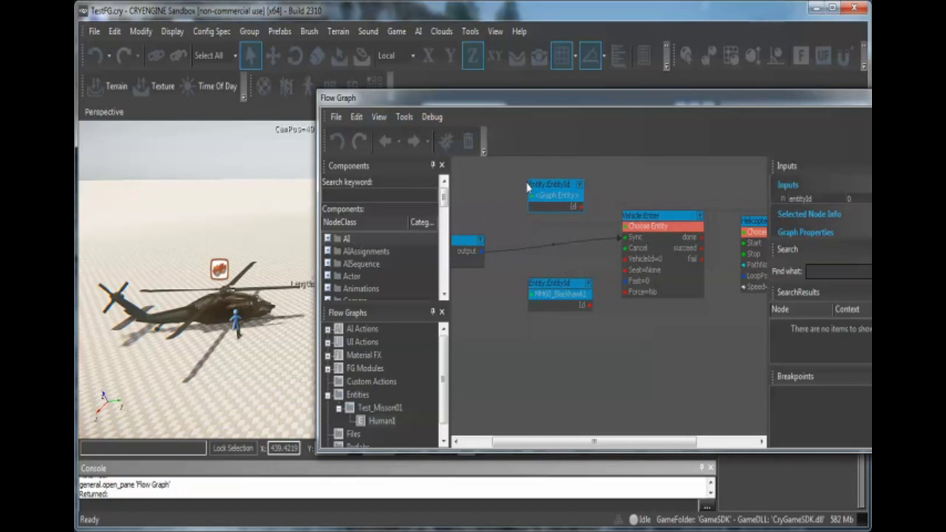
pyautogui.moveTo(632, 232); pyautogui.dragTo(639, 227)
pyautogui.moveTo(681, 197); pyautogui.dragTo(645, 182, button='right')
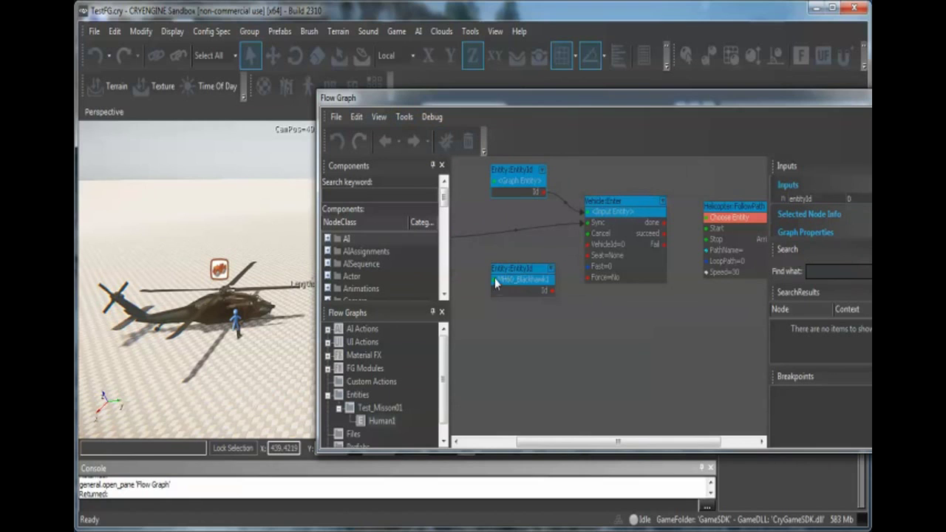
pyautogui.moveTo(551, 295)
pyautogui.mouseDown()
pyautogui.moveTo(551, 263)
pyautogui.moveTo(546, 294)
pyautogui.mouseUp()
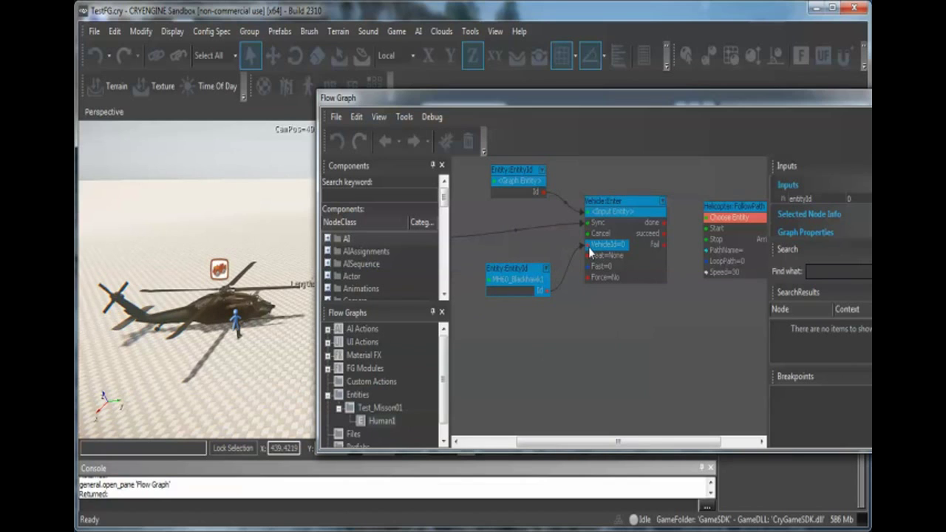
# - Set the Seat of the Vehicle:Enter node to Driver
pyautogui.moveTo(639, 336); pyautogui.dragTo(623, 342, button='right')
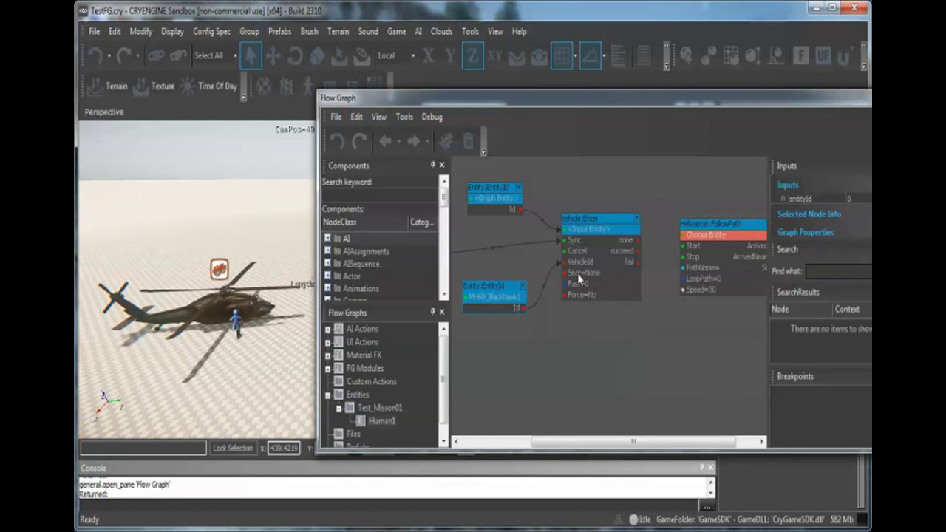
pyautogui.scroll(2, 590, 276)
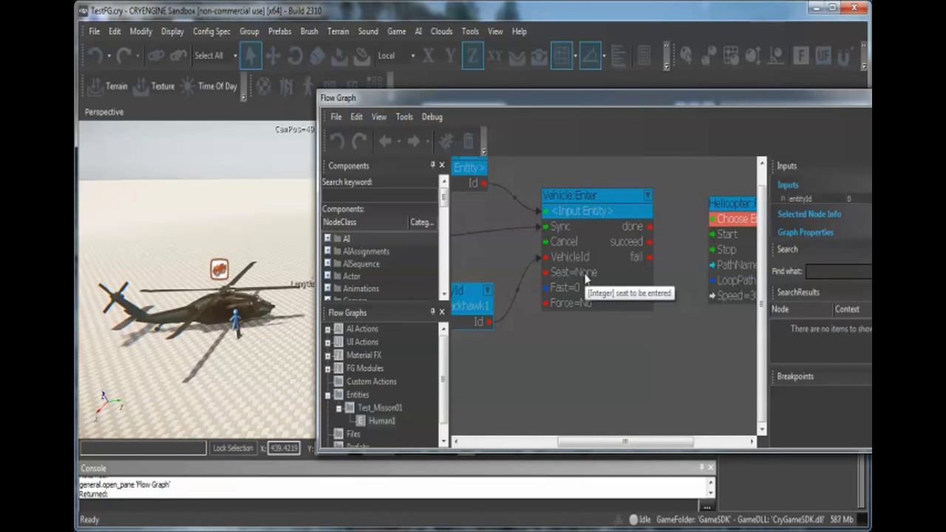
pyautogui.doubleClick(585, 273)
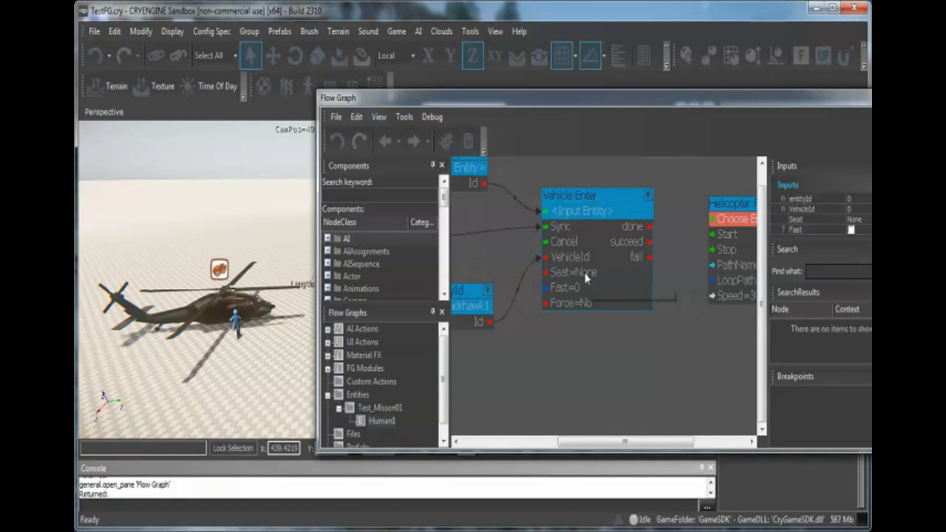
pyautogui.click(625, 277)
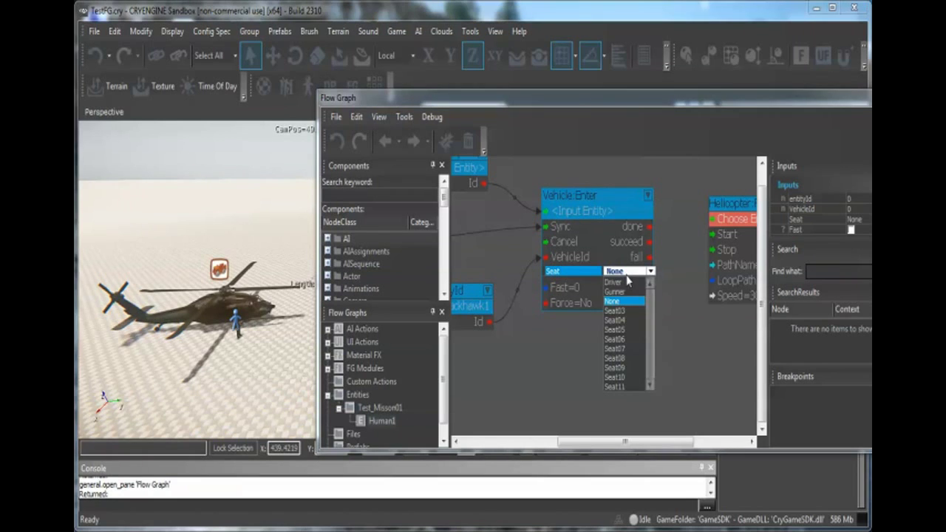
pyautogui.click(621, 282)
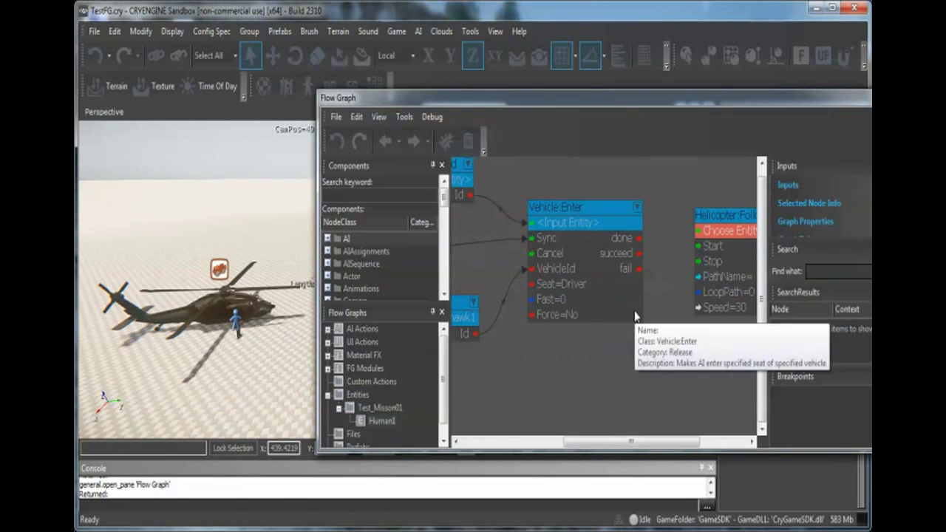
# - Inspect the Fast option of the Vehicle:Enter node
pyautogui.moveTo(635, 313); pyautogui.dragTo(613, 317, button='right')
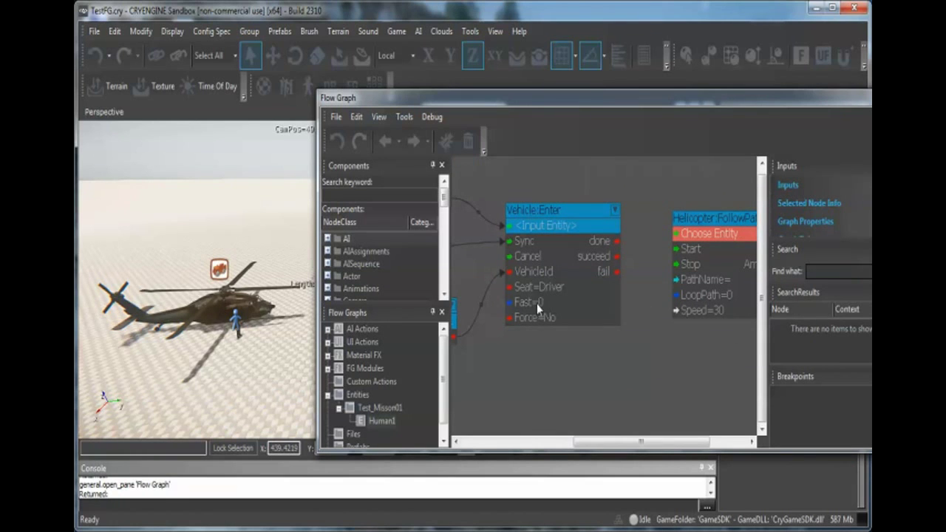
pyautogui.doubleClick(538, 303)
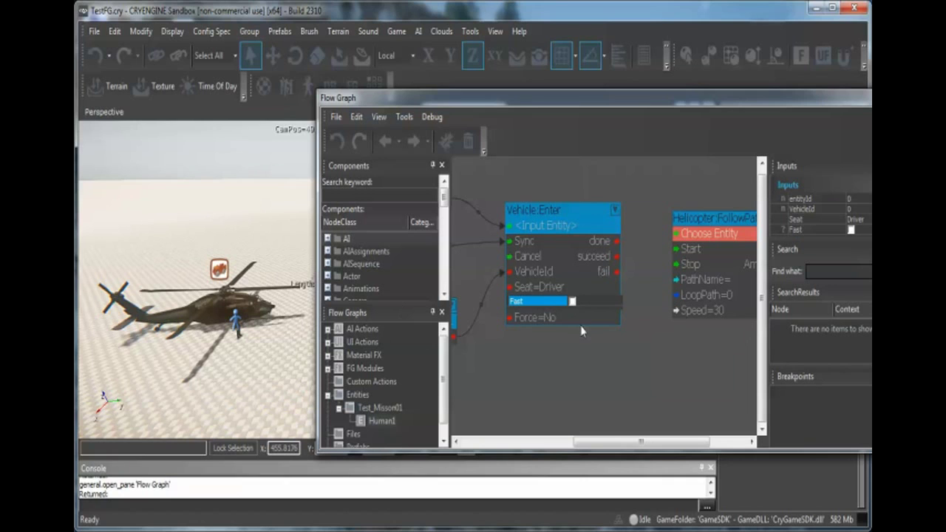
pyautogui.click(590, 377)
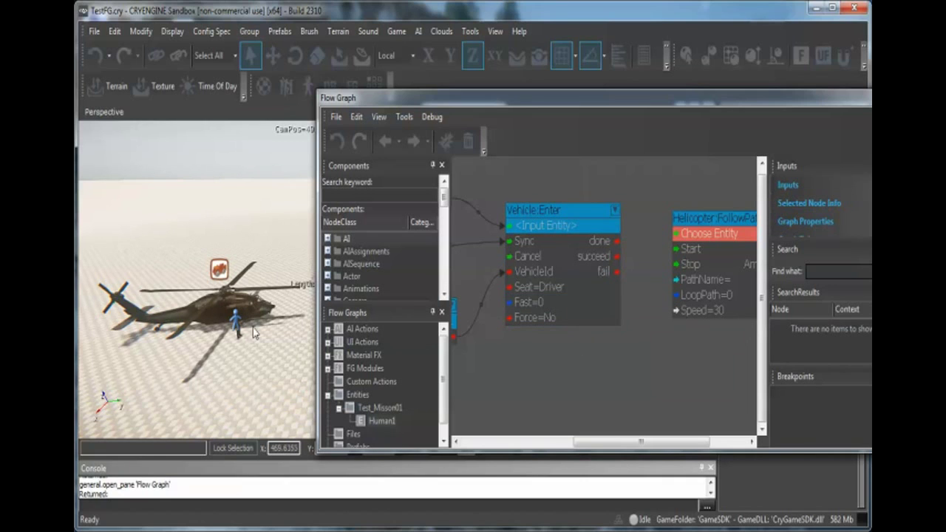
# - Set the PathName of the Helicopter:FollowPath node to AIPath1 by pasting the copied name
pyautogui.moveTo(638, 331); pyautogui.dragTo(569, 350, button='right')
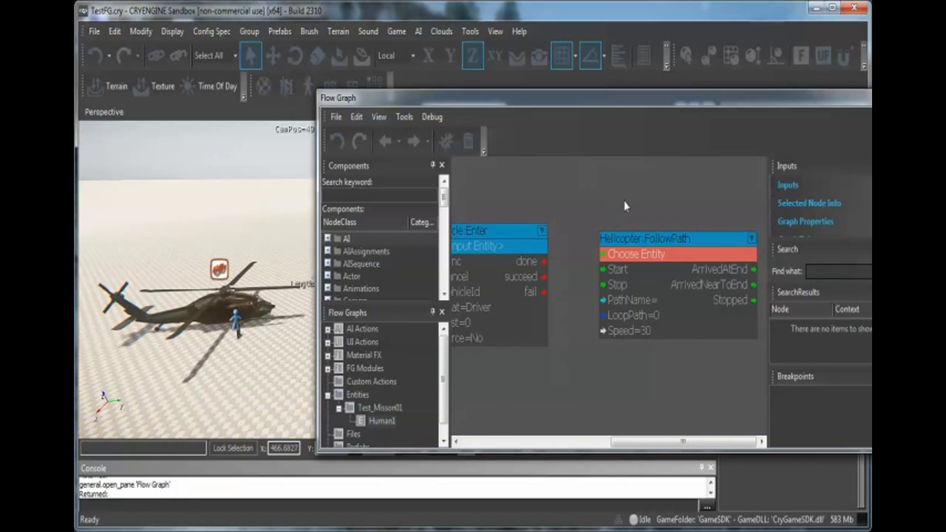
pyautogui.click(630, 294)
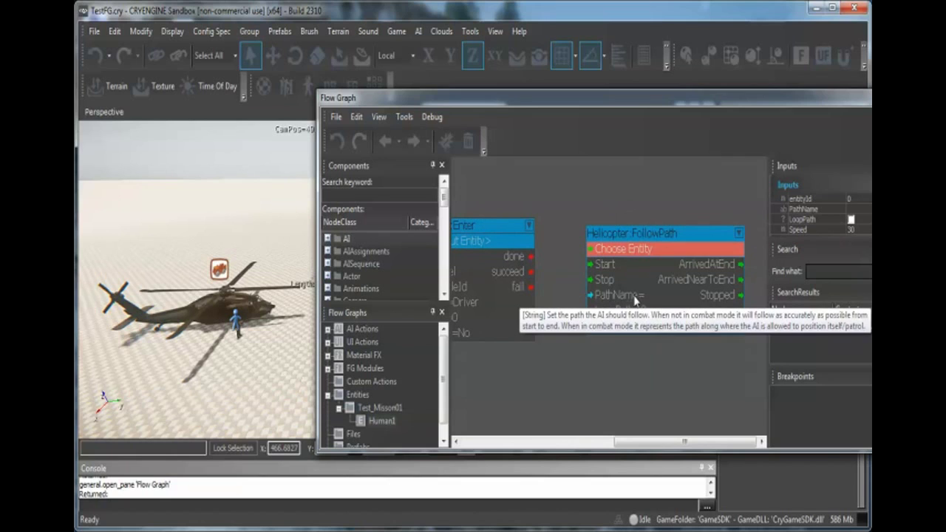
pyautogui.doubleClick(637, 296)
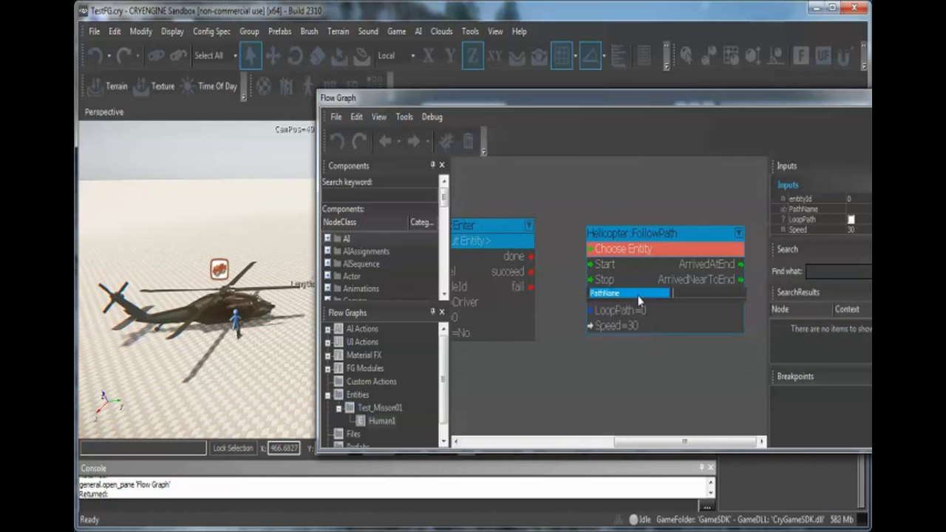
pyautogui.rightClick(688, 288)
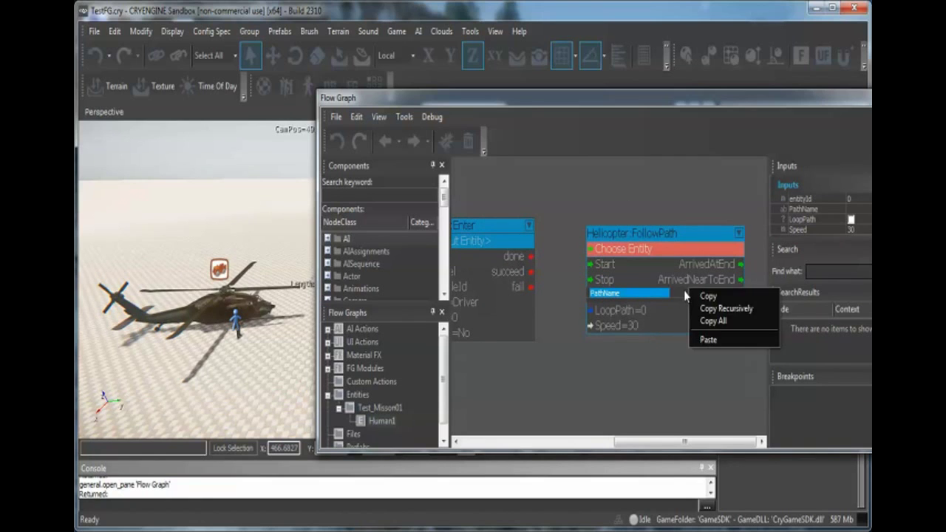
pyautogui.rightClick(682, 290)
pyautogui.click(702, 343)
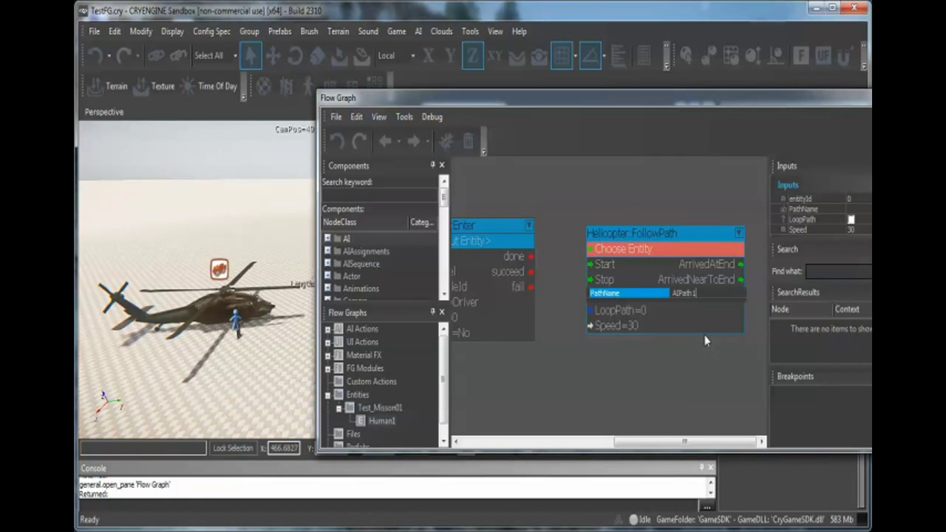
pyautogui.press('Return')
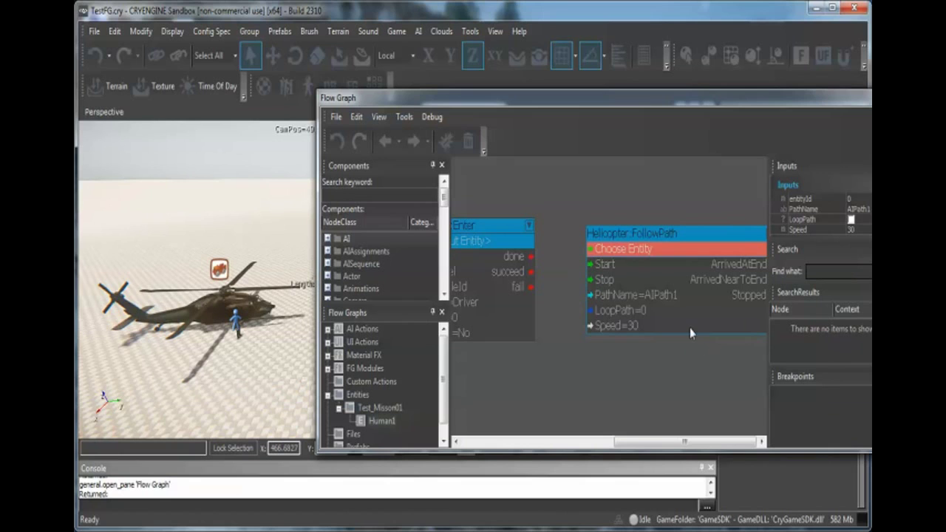
# - Assign the MH60_Blackhawk1 entity to the Helicopter:FollowPath node and link Vehicle:Enter's done output to its Start input
pyautogui.moveTo(552, 221); pyautogui.dragTo(603, 209, button='right')
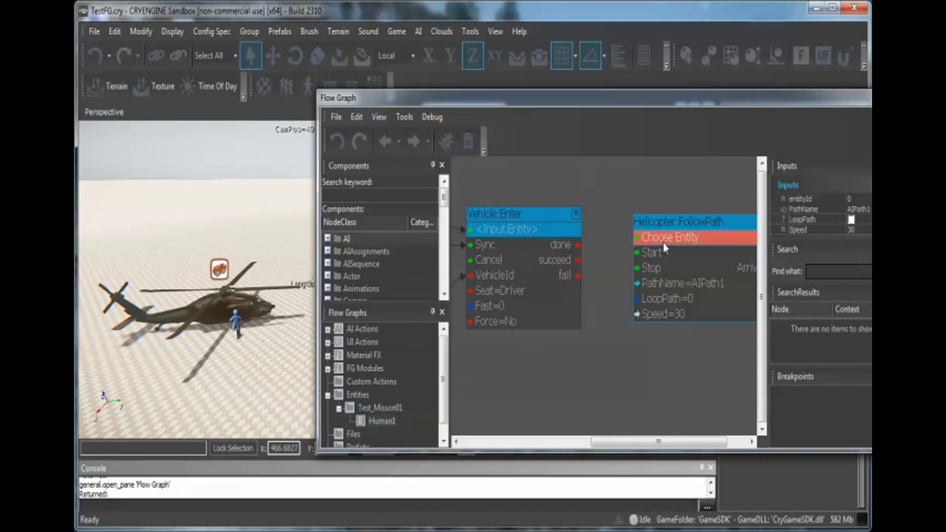
pyautogui.click(219, 267)
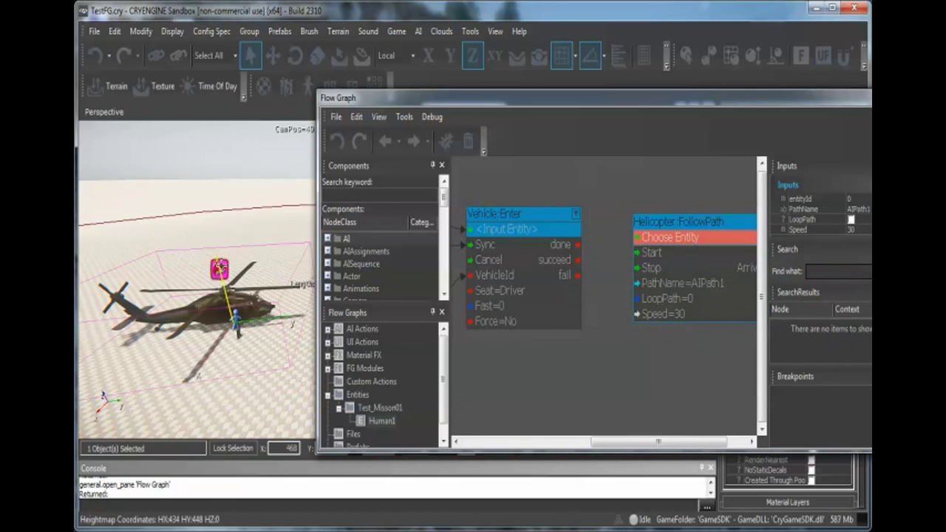
pyautogui.rightClick(671, 241)
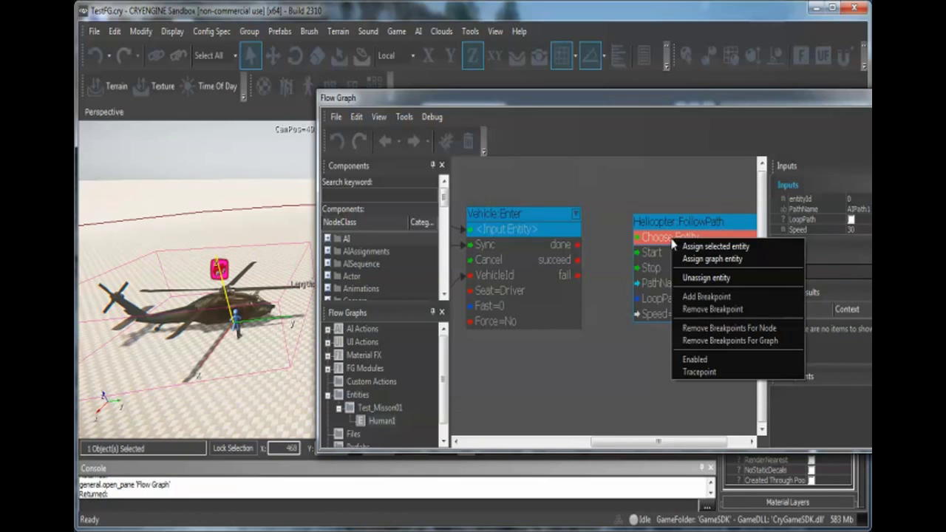
pyautogui.click(711, 247)
pyautogui.click(615, 198)
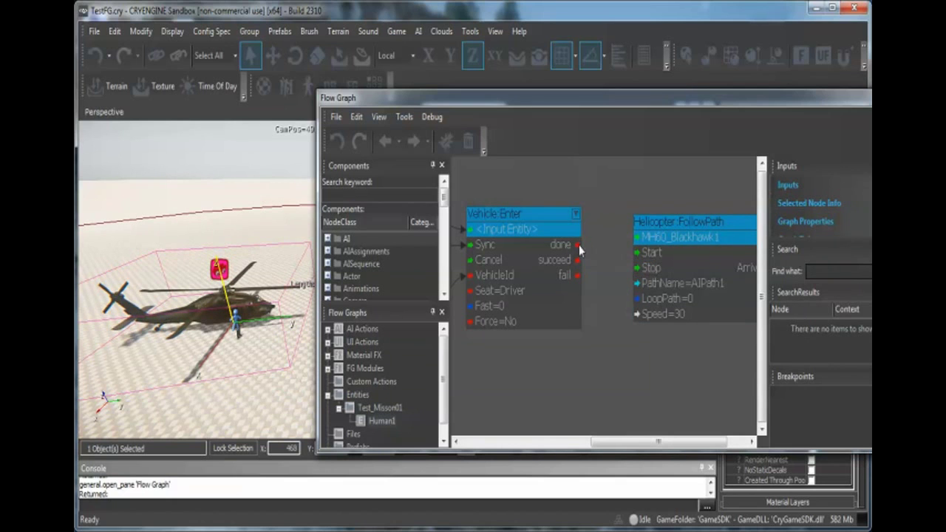
pyautogui.moveTo(578, 245); pyautogui.dragTo(638, 253)
# - Align the Game:Start and MH60_Blackhawk1 EntityId nodes beneath the graph entity node, and close the Flow Graph editor
pyautogui.moveTo(706, 104); pyautogui.dragTo(549, 120)
pyautogui.moveTo(482, 323); pyautogui.dragTo(533, 300, button='right')
pyautogui.scroll(-3, 514, 323)
pyautogui.moveTo(312, 246); pyautogui.dragTo(388, 241)
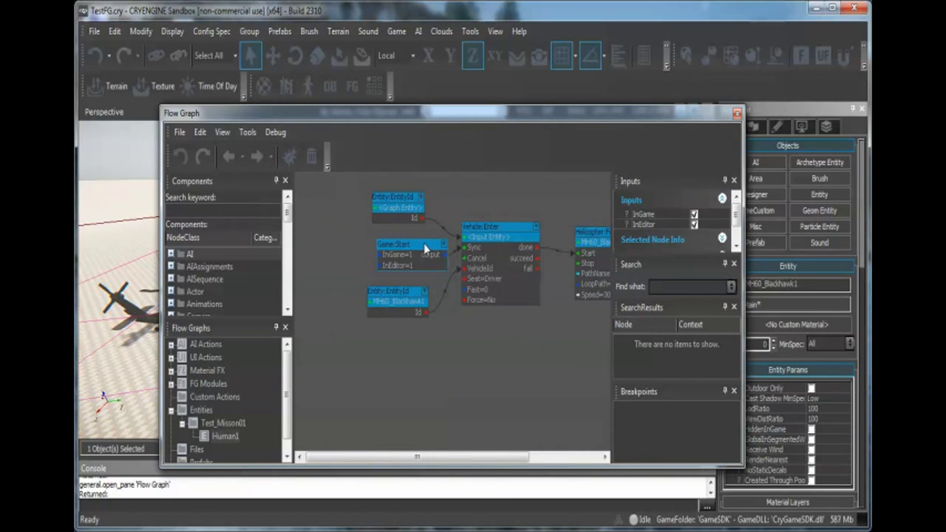
pyautogui.moveTo(386, 296); pyautogui.dragTo(390, 296)
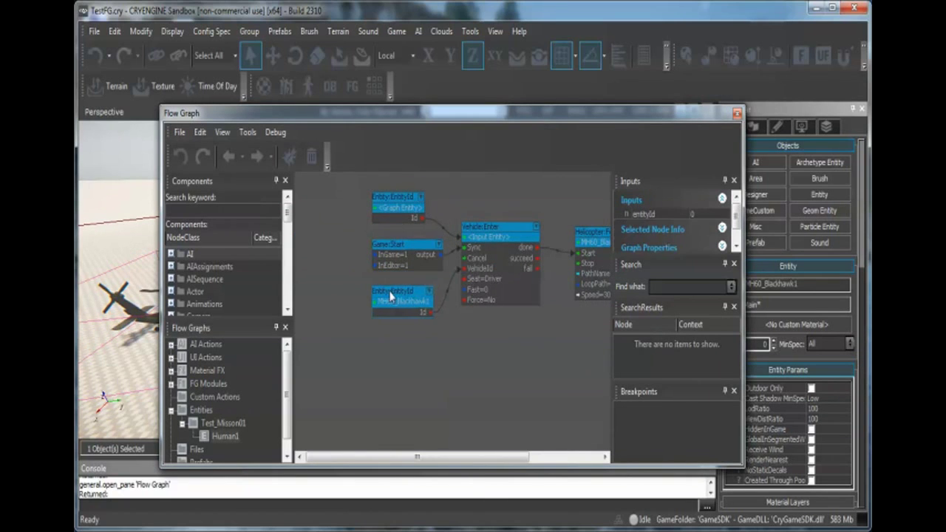
pyautogui.moveTo(521, 349); pyautogui.dragTo(512, 351, button='right')
pyautogui.click(737, 113)
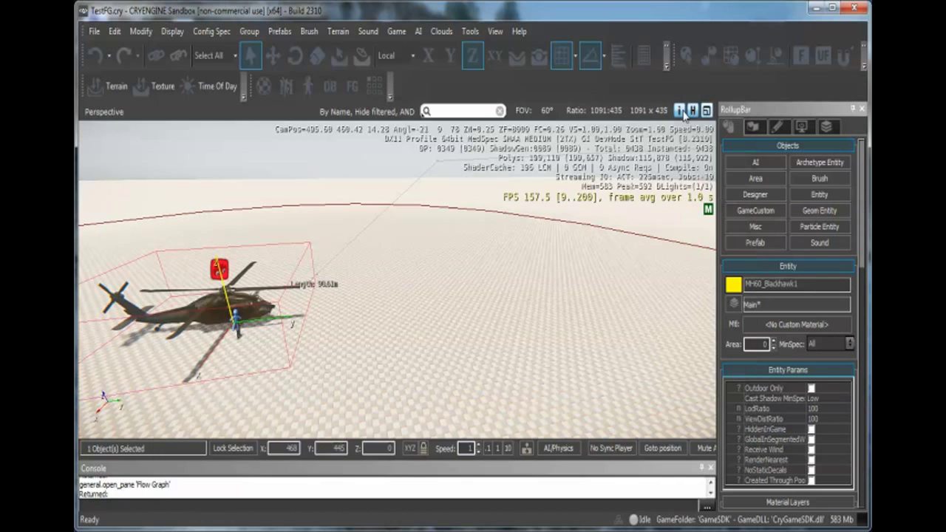
# - Generate all AI data for the level and deselect the helicopter
pyautogui.click(419, 31)
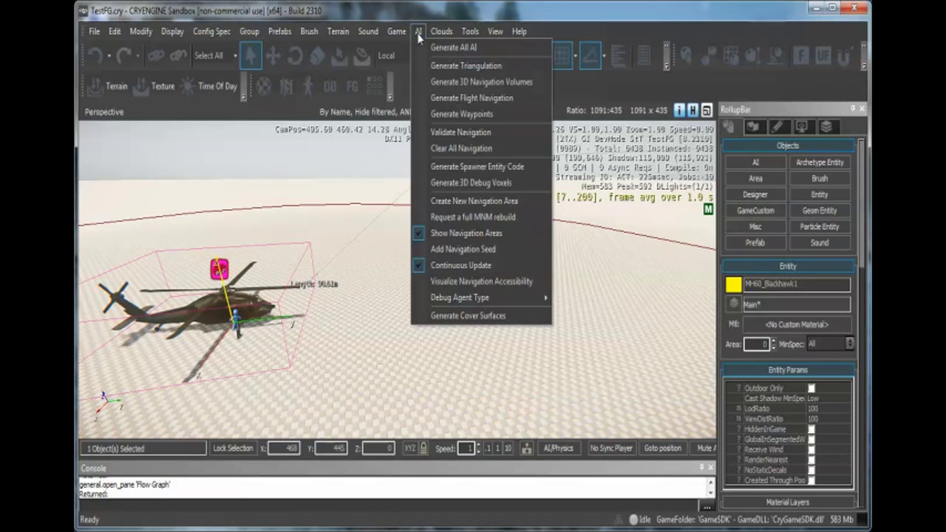
pyautogui.click(463, 49)
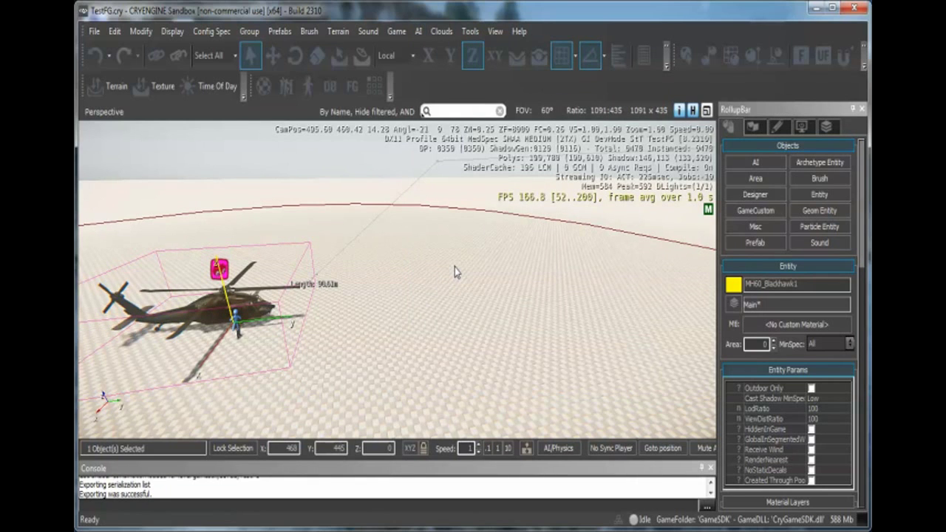
pyautogui.moveTo(515, 295); pyautogui.dragTo(514, 296, button='right')
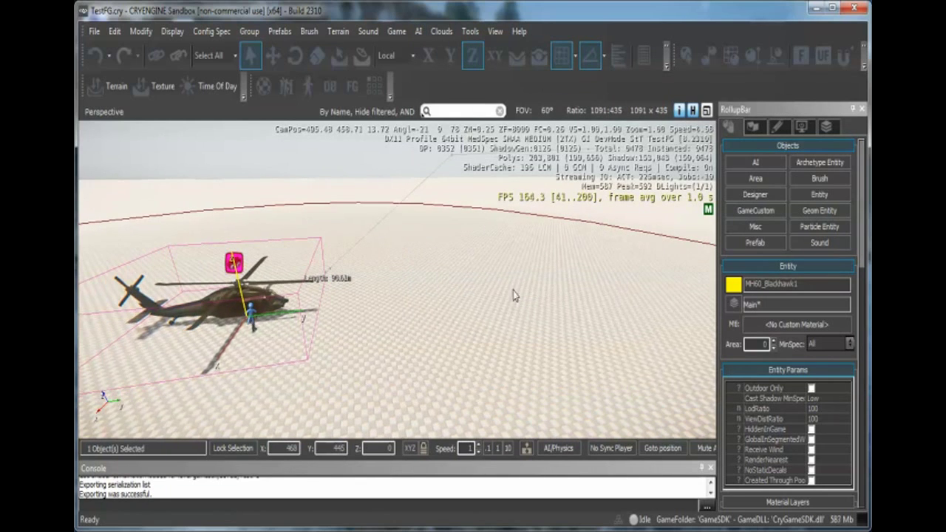
pyautogui.click(507, 317)
pyautogui.moveTo(473, 330); pyautogui.dragTo(467, 325, button='right')
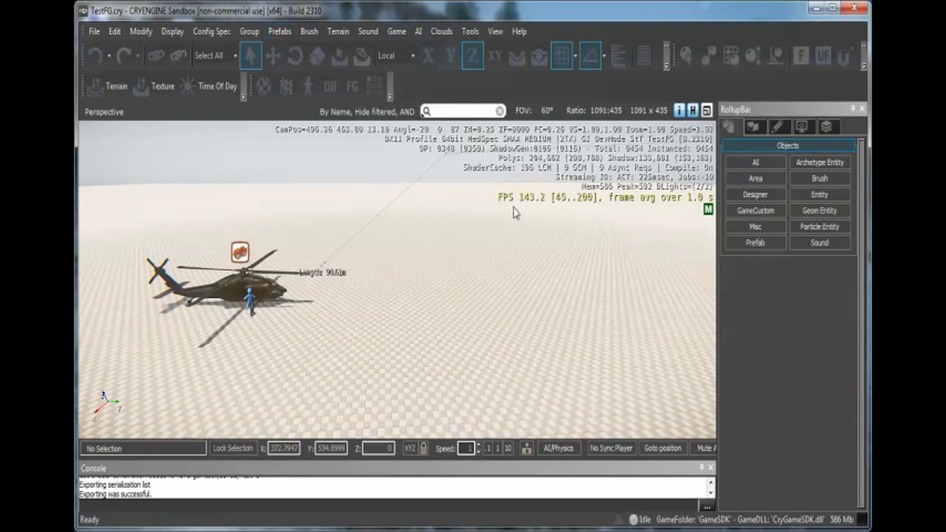
# - Run the AI/Physics simulation to watch the helicopter's flight along the path, and stop the simulation
pyautogui.click(556, 451)
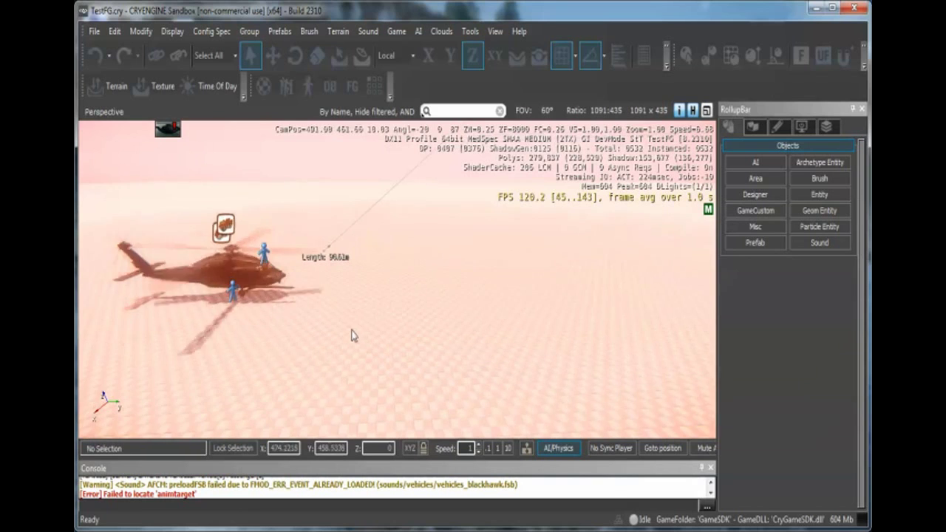
pyautogui.scroll(3, 351, 330)
pyautogui.moveTo(362, 305); pyautogui.dragTo(389, 316, button='middle')
pyautogui.scroll(-1, 393, 301)
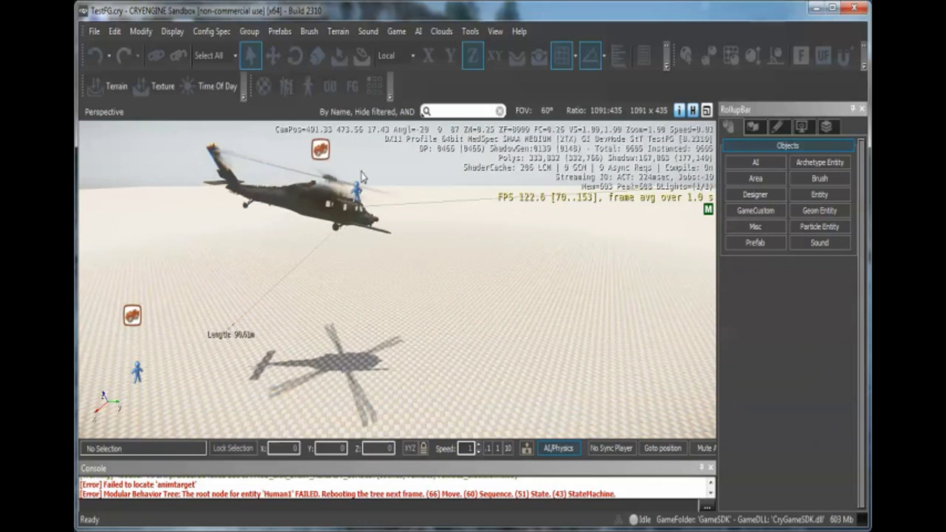
pyautogui.press('w')
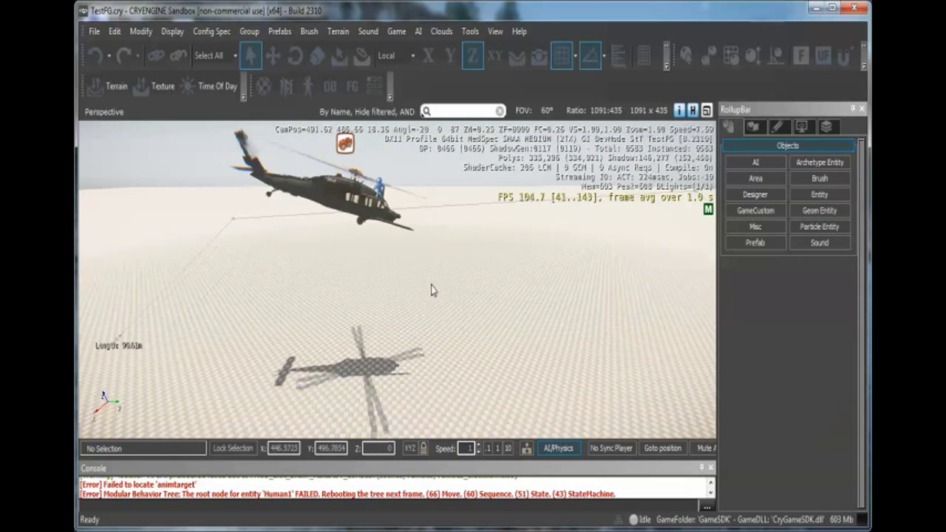
pyautogui.moveTo(421, 256); pyautogui.dragTo(167, 302, button='middle')
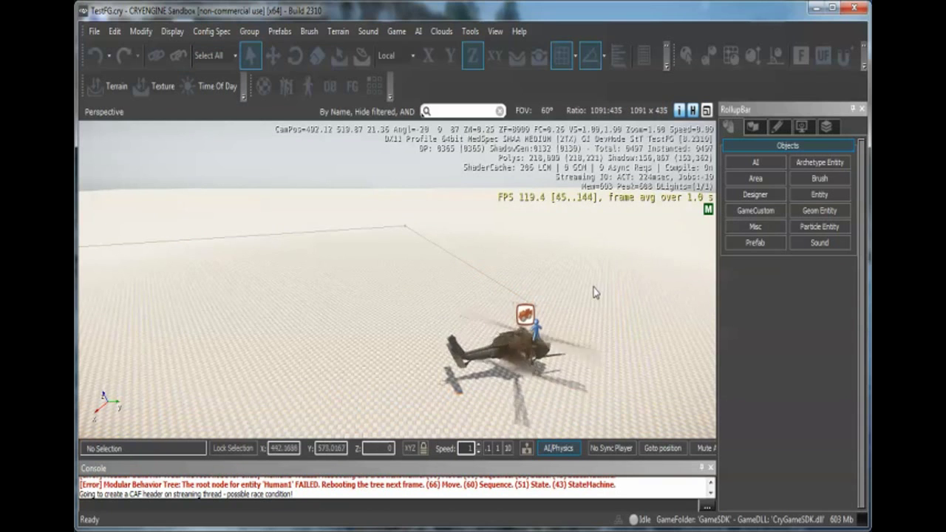
pyautogui.click(559, 449)
# - Playtest the level in game mode, watch the helicopter's flight from the player's view, and return to the editor
pyautogui.moveTo(506, 360); pyautogui.dragTo(613, 369, button='middle')
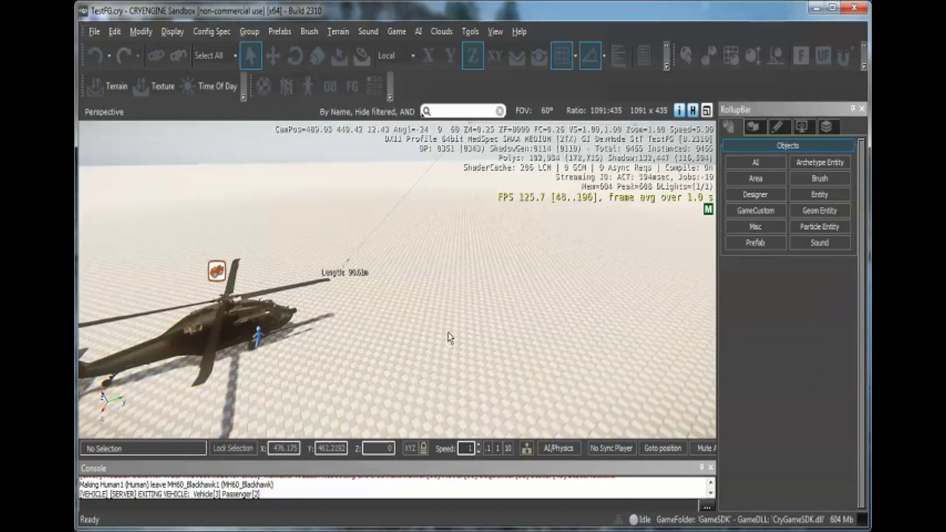
pyautogui.moveTo(449, 335); pyautogui.dragTo(459, 300, button='middle')
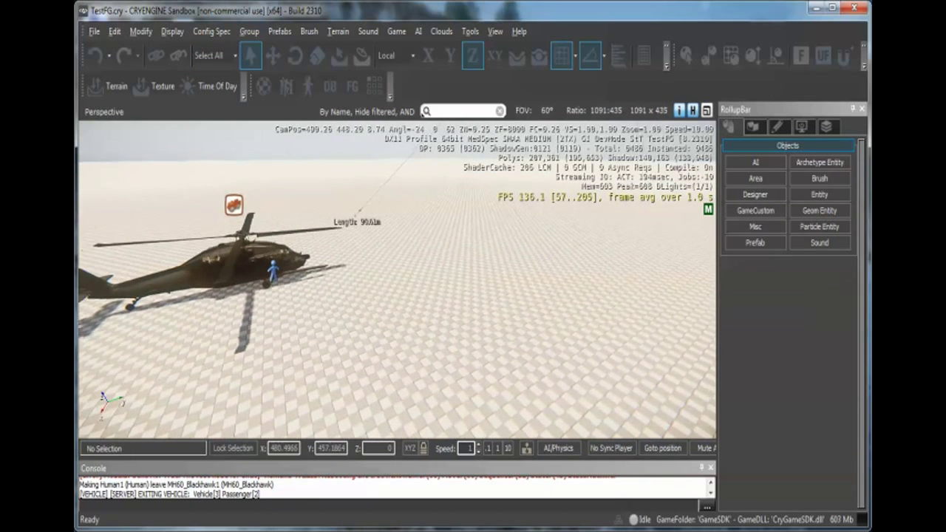
pyautogui.keyDown('alt'); pyautogui.moveTo(546, 318); pyautogui.dragTo(446, 323, button='middle'); pyautogui.keyUp('alt')
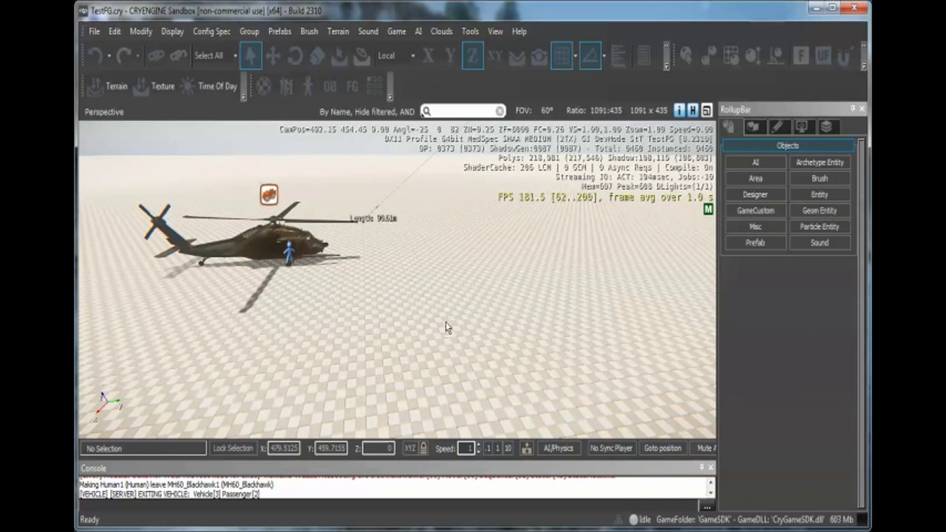
pyautogui.click(403, 36)
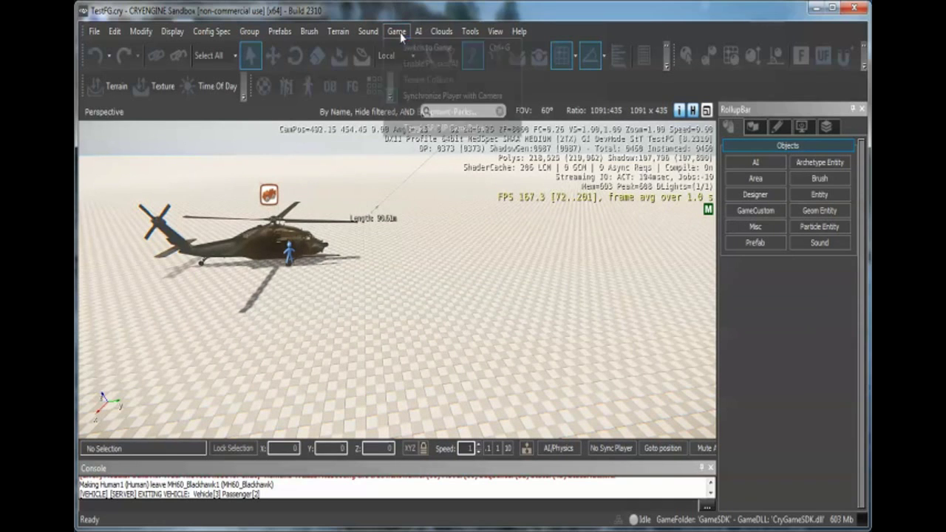
pyautogui.click(426, 51)
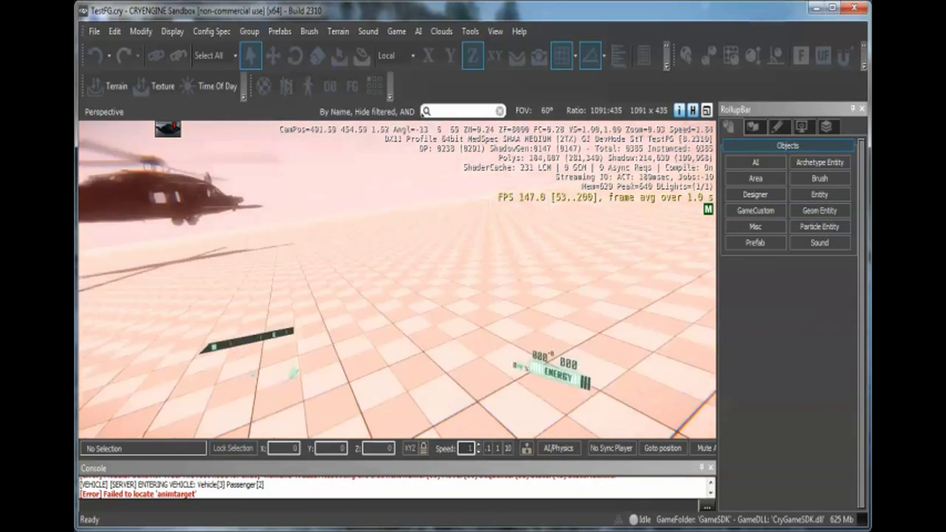
pyautogui.click(398, 280)
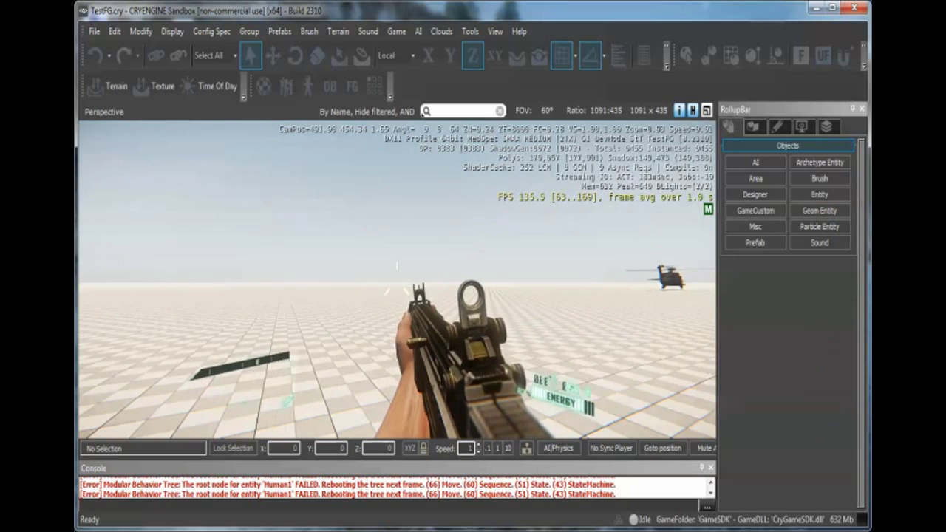
pyautogui.press('1')
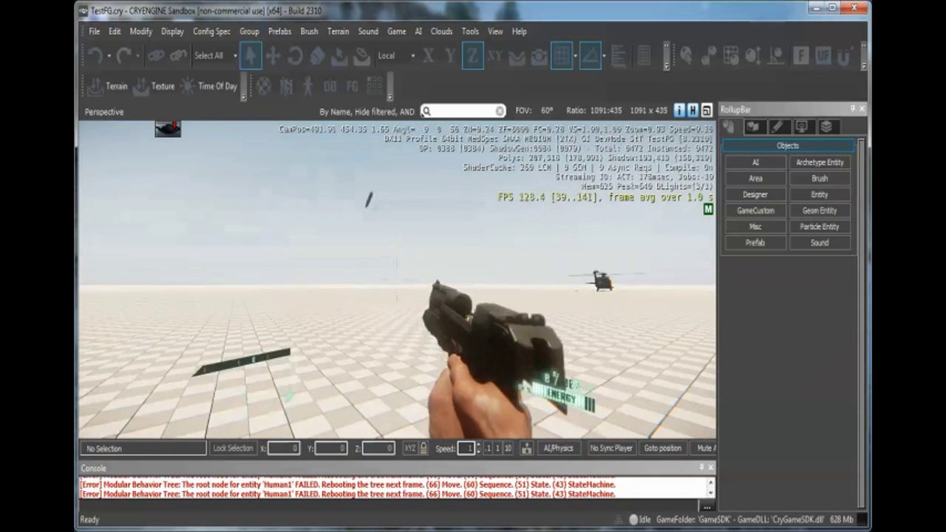
pyautogui.press('1')
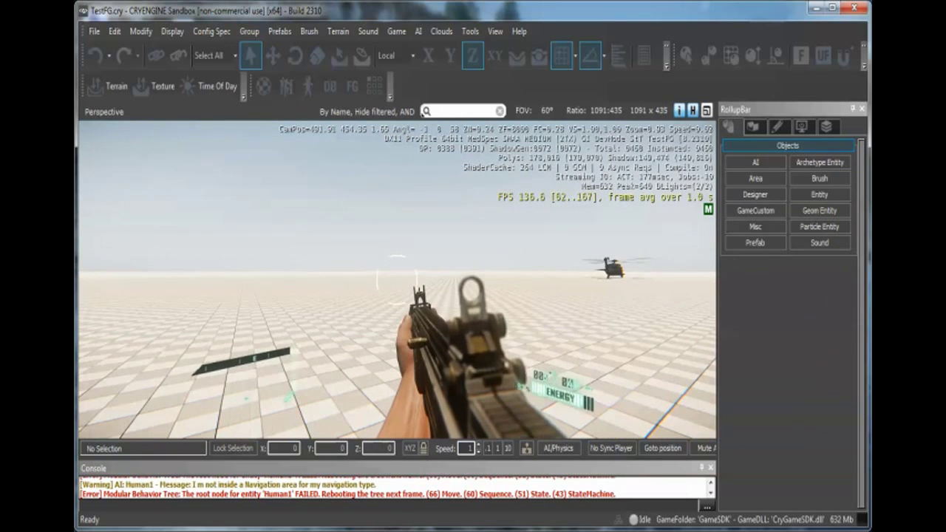
pyautogui.press('Escape')
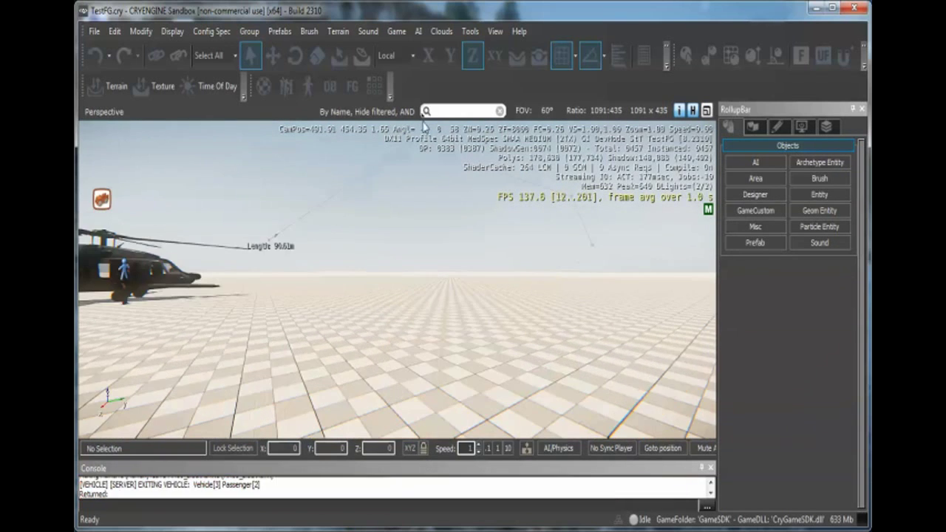
# - Reopen the Human1 flow graph to review its node connections, and close the editor again
pyautogui.click(352, 87)
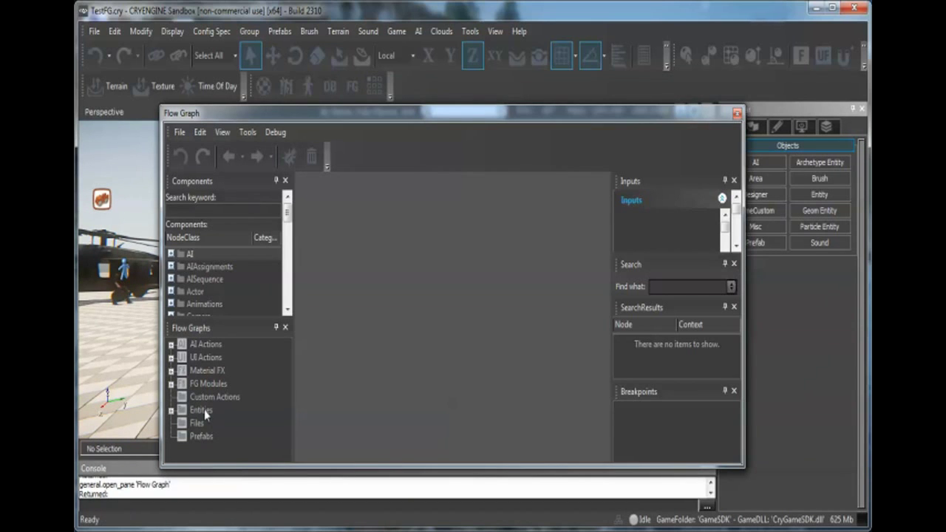
pyautogui.click(181, 424)
pyautogui.click(226, 436)
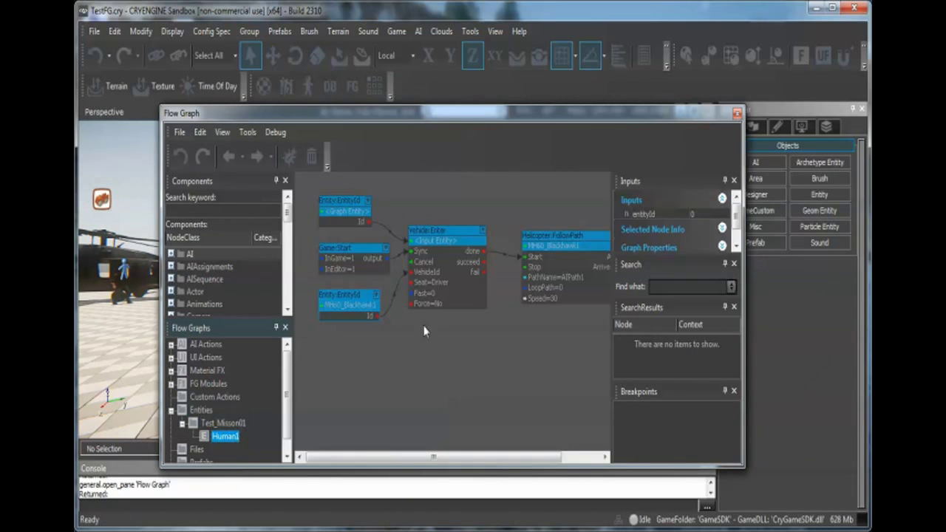
pyautogui.moveTo(584, 117); pyautogui.dragTo(499, 139)
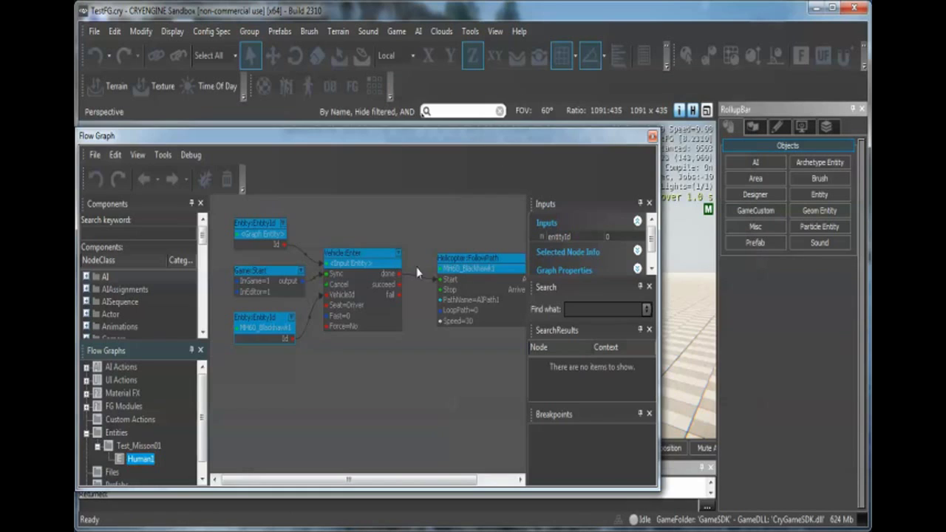
pyautogui.click(652, 137)
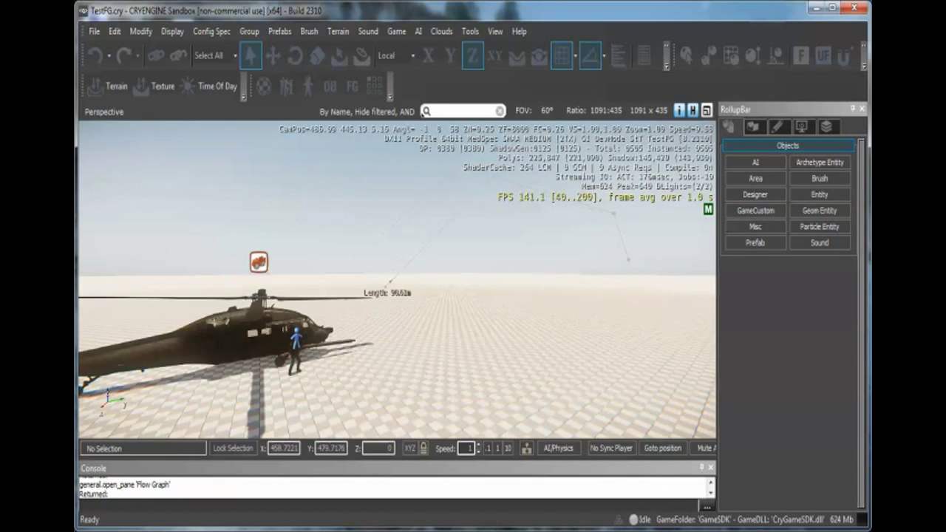
# - Place a SpawnPoint entity from the Others category on the ground near the helicopter's nose
pyautogui.press('w')
pyautogui.press('s')
pyautogui.moveTo(442, 355); pyautogui.dragTo(457, 372, button='right')
pyautogui.press('a')
pyautogui.scroll(5, 467, 356)
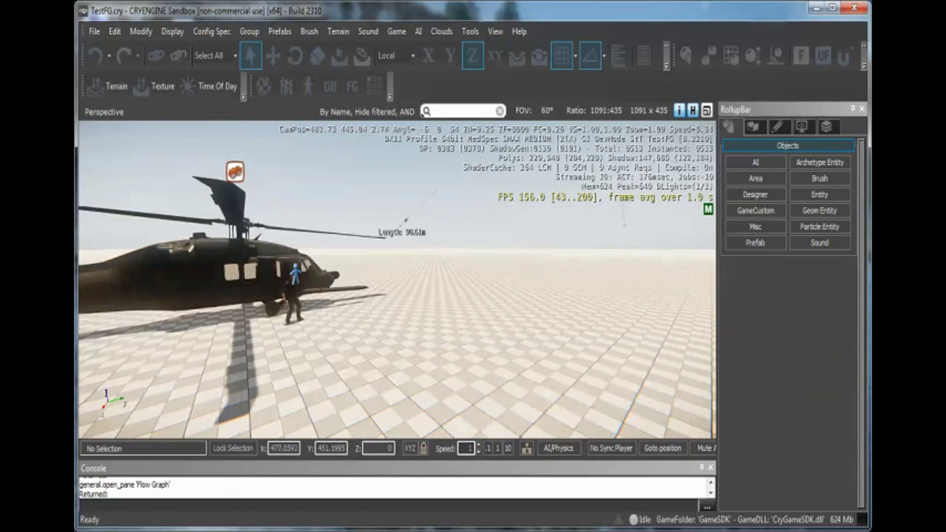
pyautogui.click(820, 194)
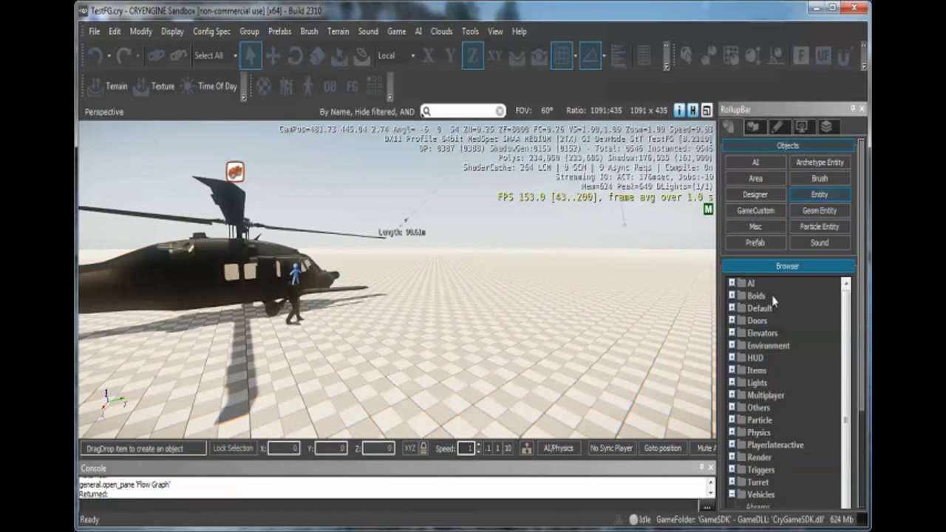
pyautogui.doubleClick(759, 407)
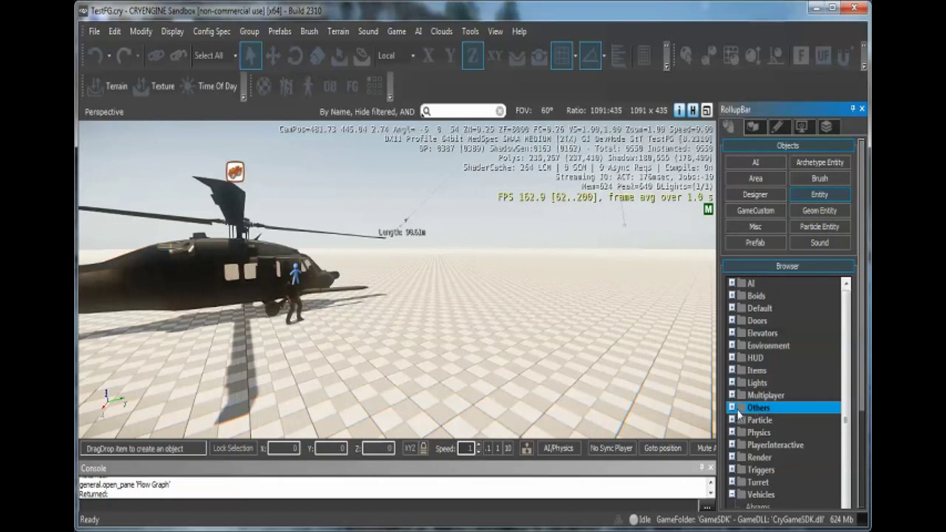
pyautogui.scroll(-8, 818, 414)
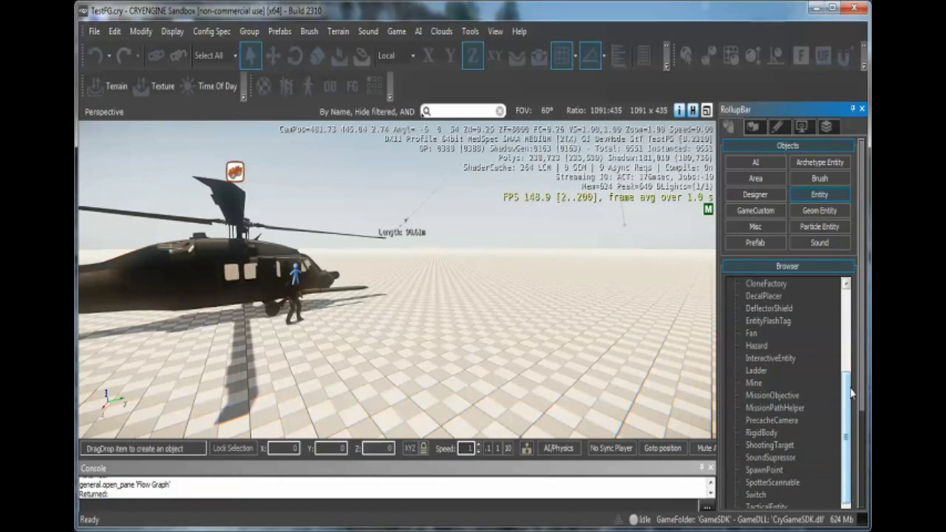
pyautogui.moveTo(765, 376); pyautogui.dragTo(490, 498)
# - Rotate the spawn point about 95 degrees around the Z axis, deselect it, and save the level
pyautogui.click(297, 60)
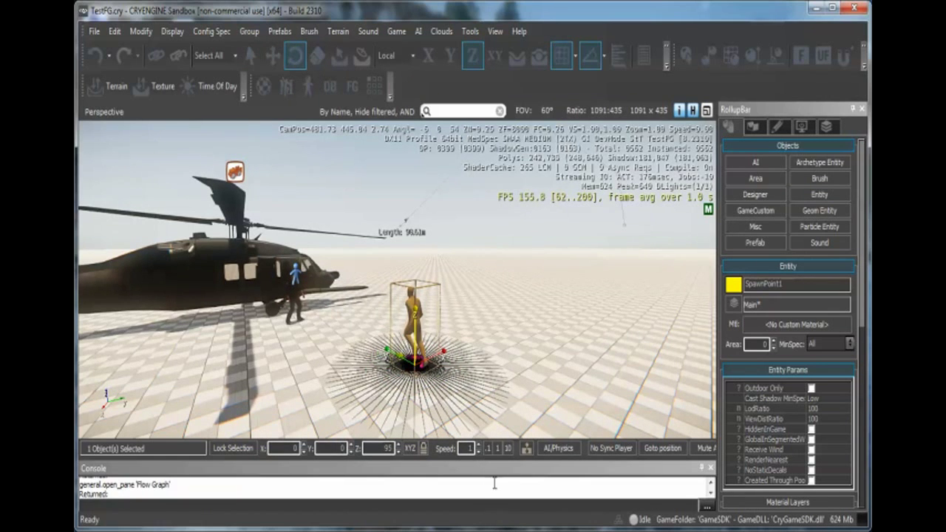
pyautogui.click(525, 334)
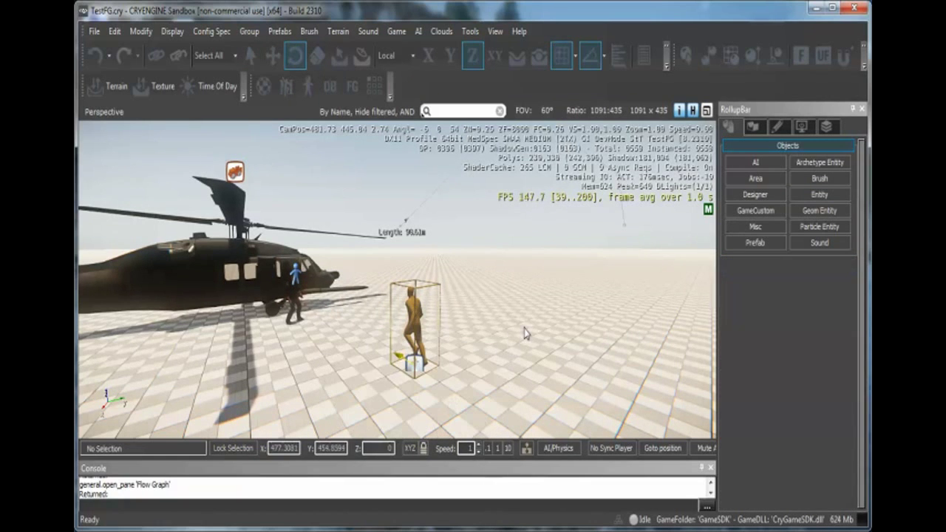
pyautogui.click(94, 31)
pyautogui.click(113, 85)
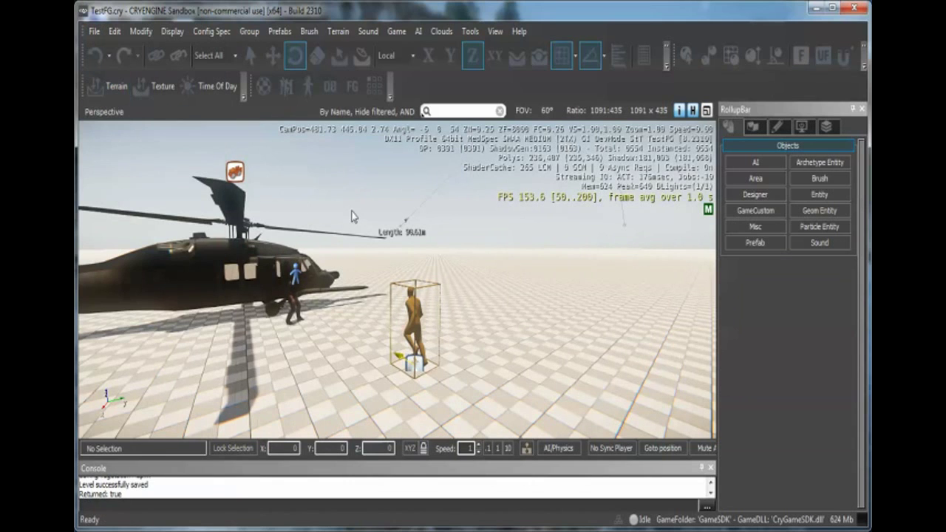
# - Select the spawn point in the level and open the Human1 flow graph under Test_Misson01
pyautogui.scroll(3, 496, 319)
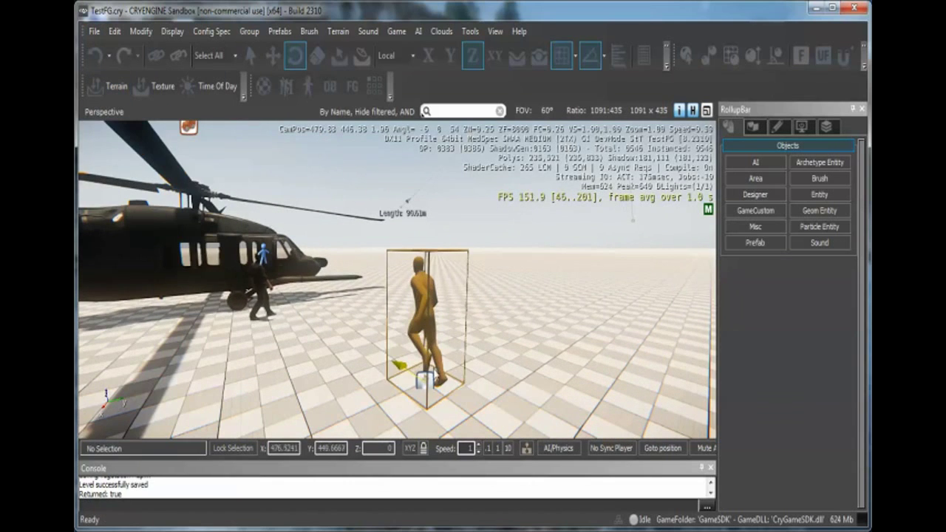
pyautogui.click(434, 377)
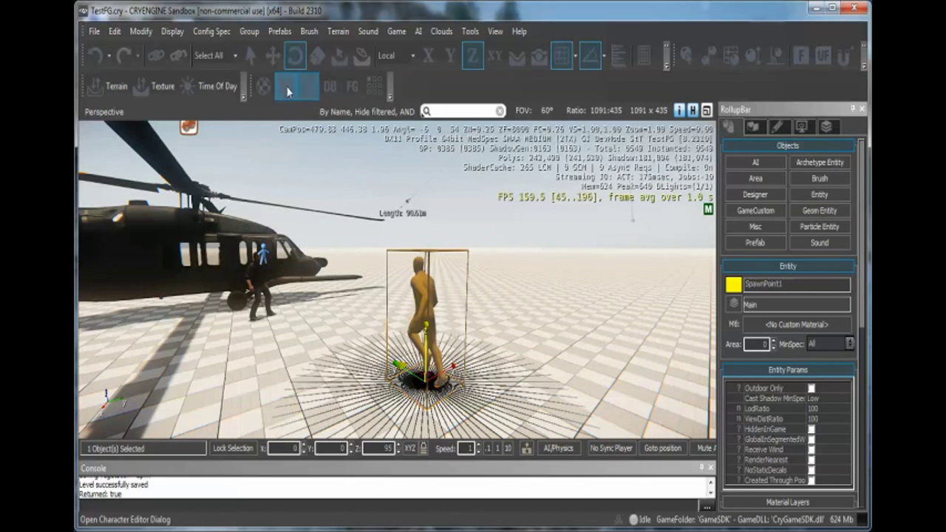
pyautogui.click(250, 56)
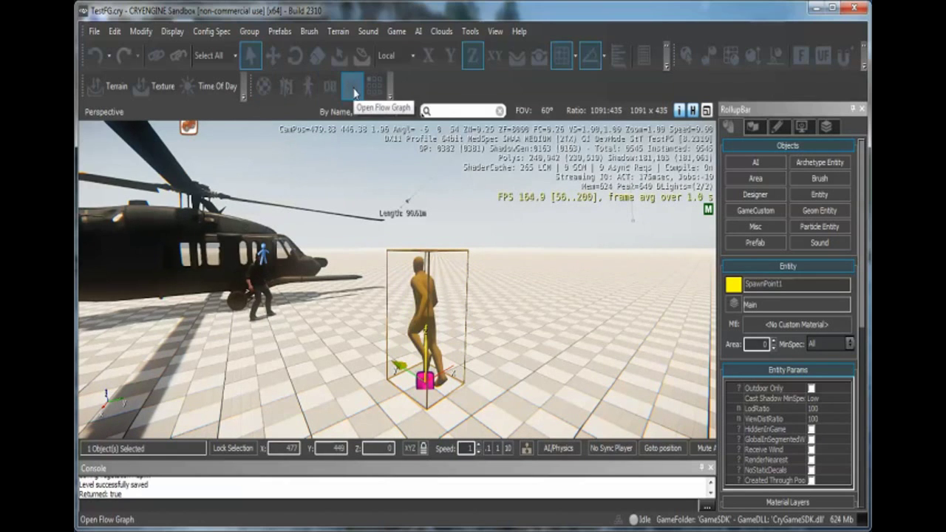
pyautogui.click(354, 91)
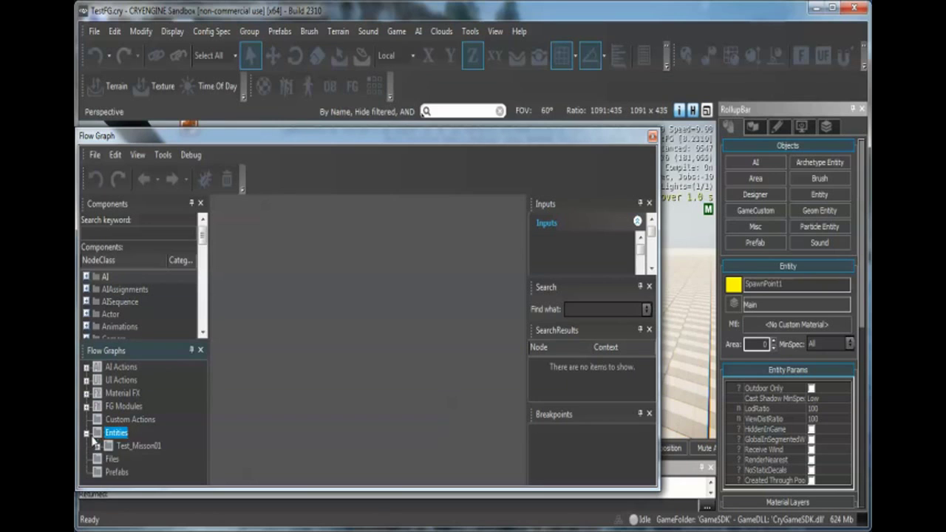
pyautogui.doubleClick(107, 446)
pyautogui.click(141, 459)
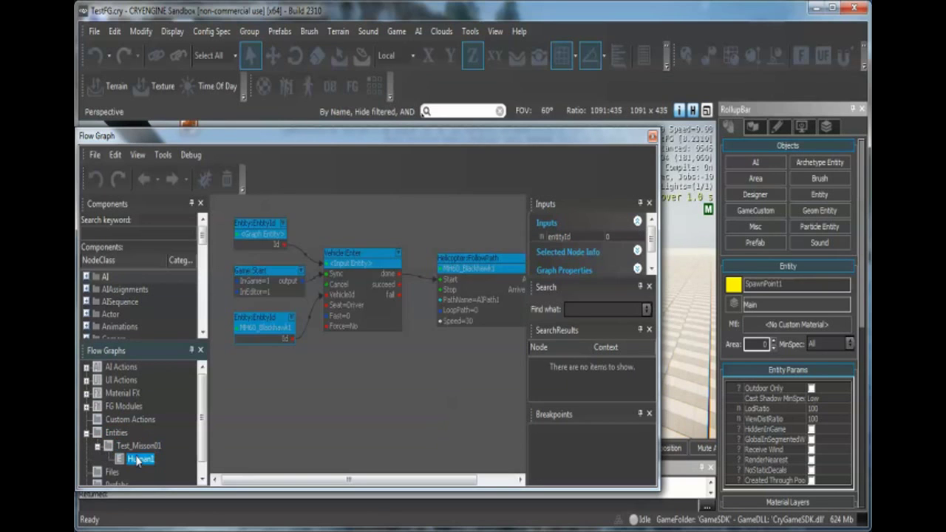
# - Add the selected SpawnPoint1 entity as a node and place it below the helicopter path node
pyautogui.rightClick(301, 386)
pyautogui.click(368, 414)
pyautogui.rightClick(352, 410)
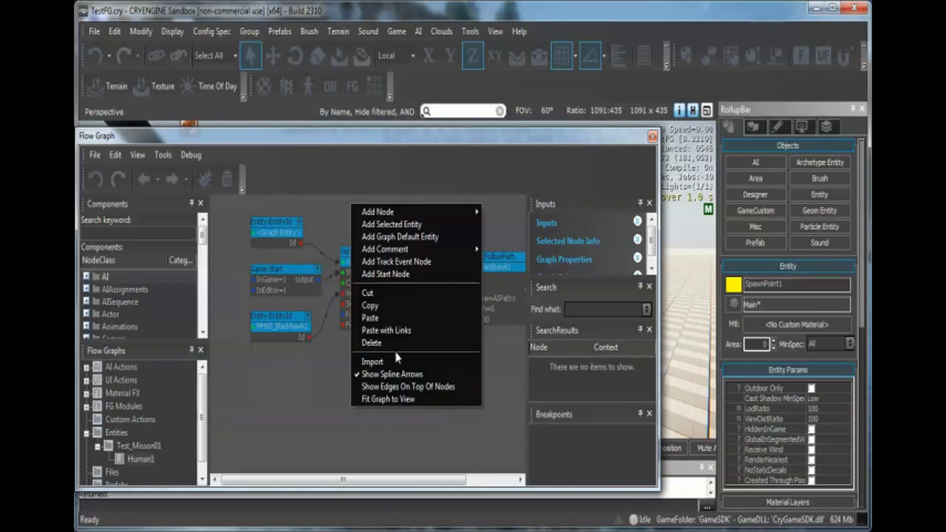
pyautogui.click(379, 224)
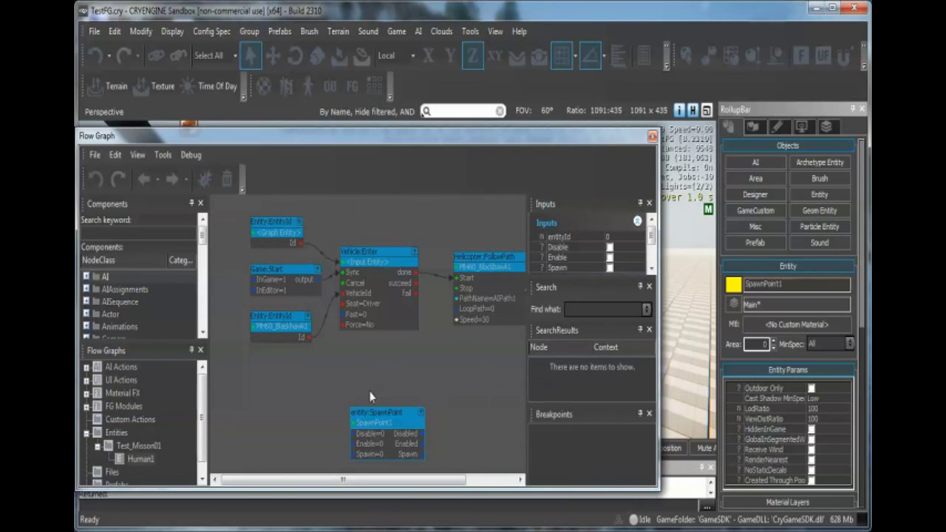
pyautogui.moveTo(369, 417); pyautogui.dragTo(370, 381)
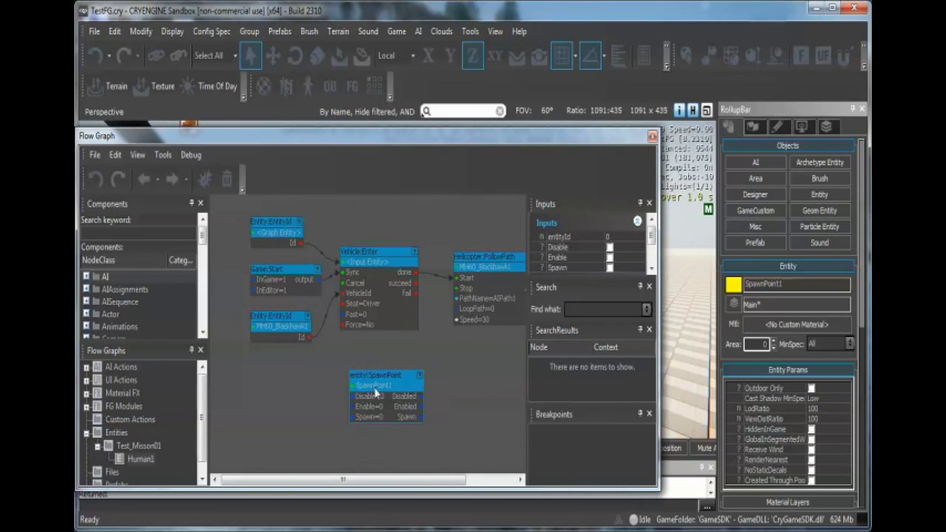
pyautogui.moveTo(463, 370); pyautogui.dragTo(460, 341, button='right')
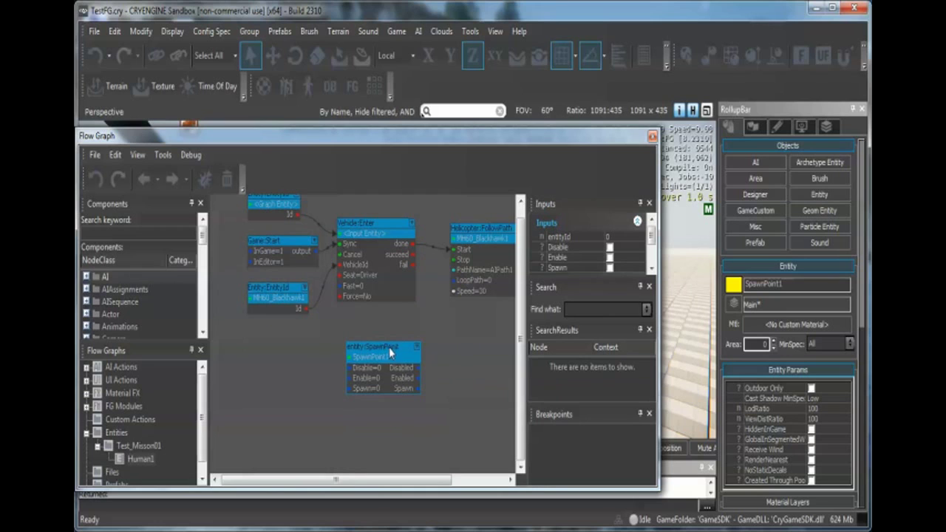
pyautogui.moveTo(385, 347); pyautogui.dragTo(482, 346)
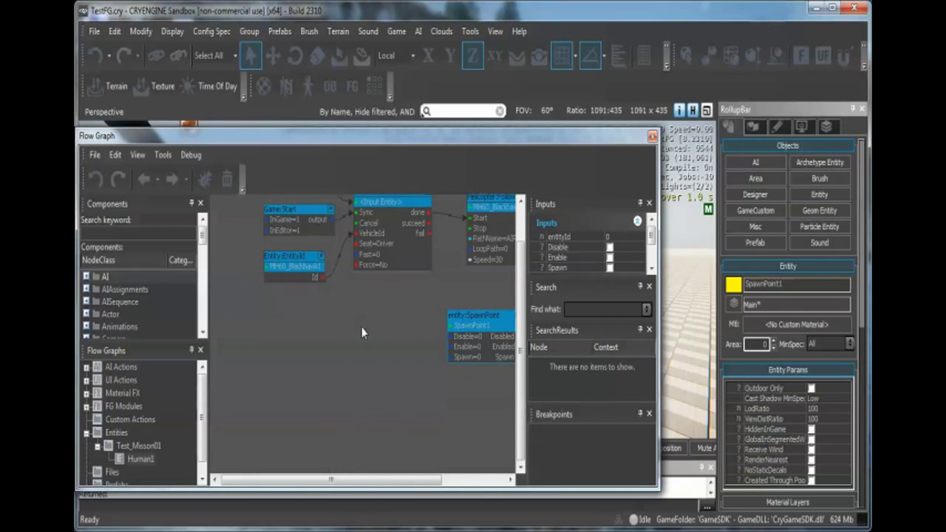
# - Add an Actor:LocalPlayer node below the Vehicle:Enter node and move the SpawnPoint node beneath it
pyautogui.rightClick(357, 329)
pyautogui.moveTo(386, 336)
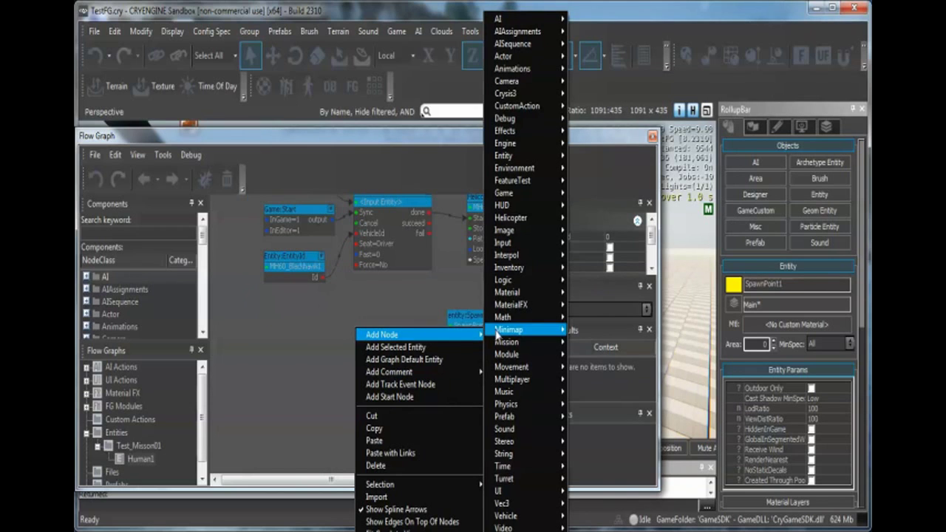
pyautogui.moveTo(510, 196)
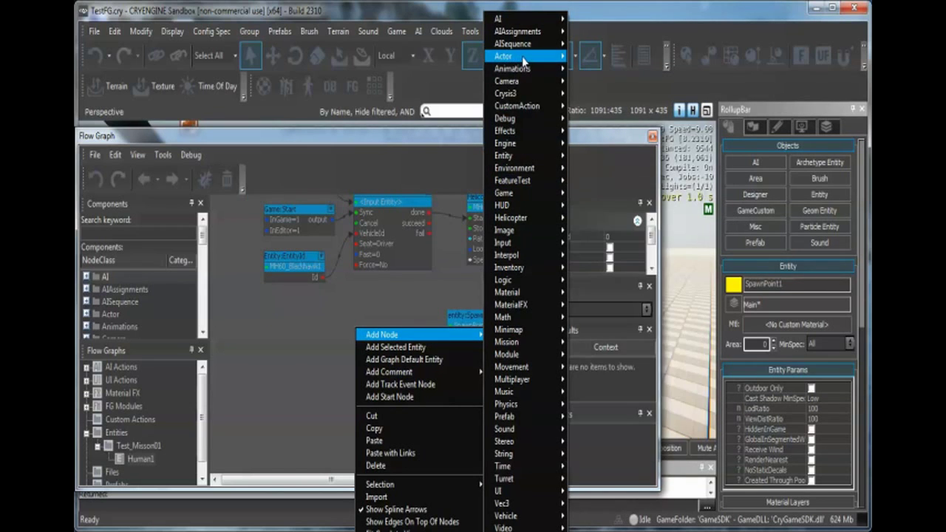
pyautogui.moveTo(522, 58)
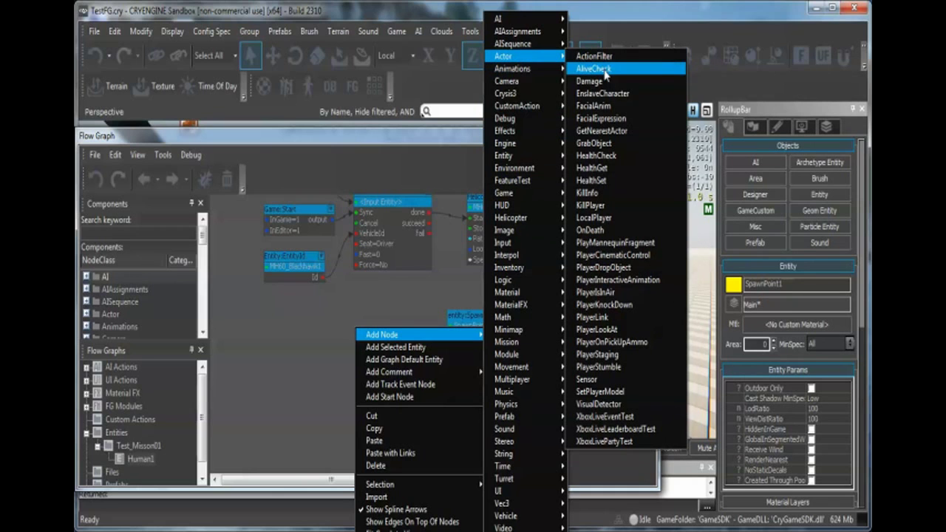
pyautogui.click(592, 219)
pyautogui.moveTo(386, 338); pyautogui.dragTo(390, 322)
pyautogui.moveTo(484, 323); pyautogui.dragTo(398, 363)
pyautogui.rightClick(398, 362)
# - Connect the Game:Start output to the update input of the Actor:LocalPlayer node
pyautogui.click(336, 221)
pyautogui.moveTo(331, 220); pyautogui.dragTo(344, 282)
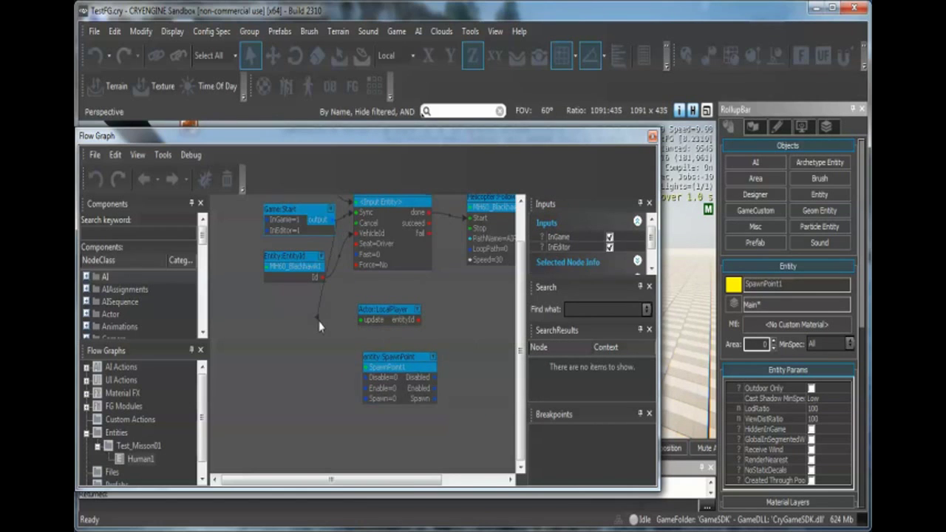
pyautogui.moveTo(362, 322); pyautogui.dragTo(362, 323)
# - Arrange the SpawnPoint node above the LocalPlayer node and connect the Game:Start output to its Spawn input
pyautogui.moveTo(392, 360); pyautogui.dragTo(413, 290)
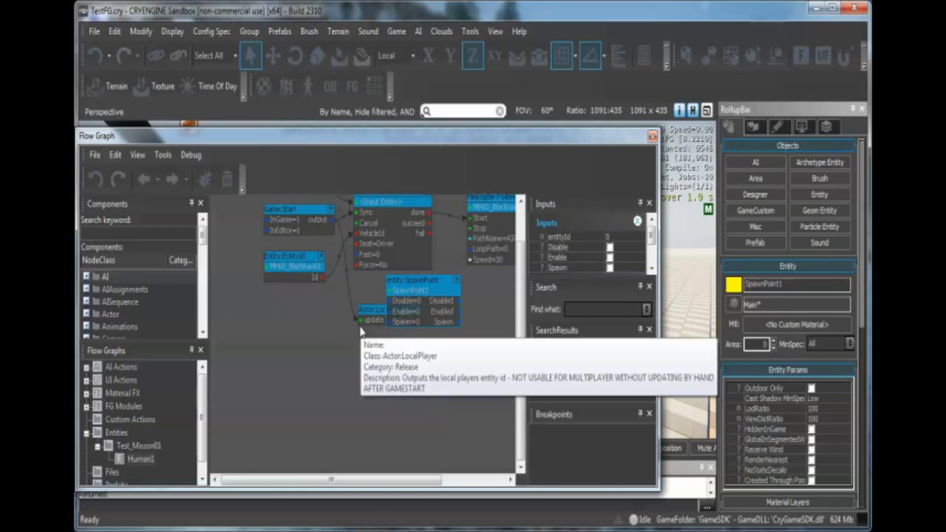
pyautogui.moveTo(370, 313); pyautogui.dragTo(376, 369)
pyautogui.moveTo(403, 282); pyautogui.dragTo(375, 294)
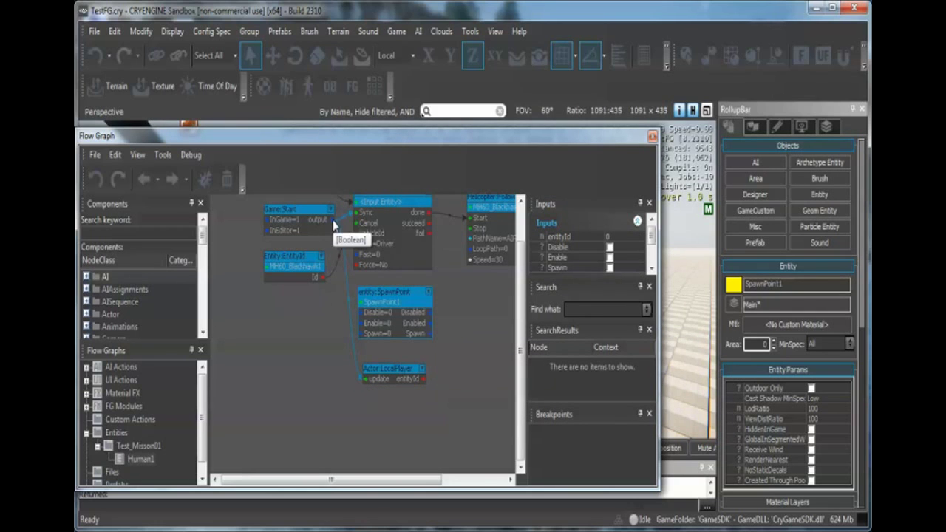
pyautogui.click(335, 224)
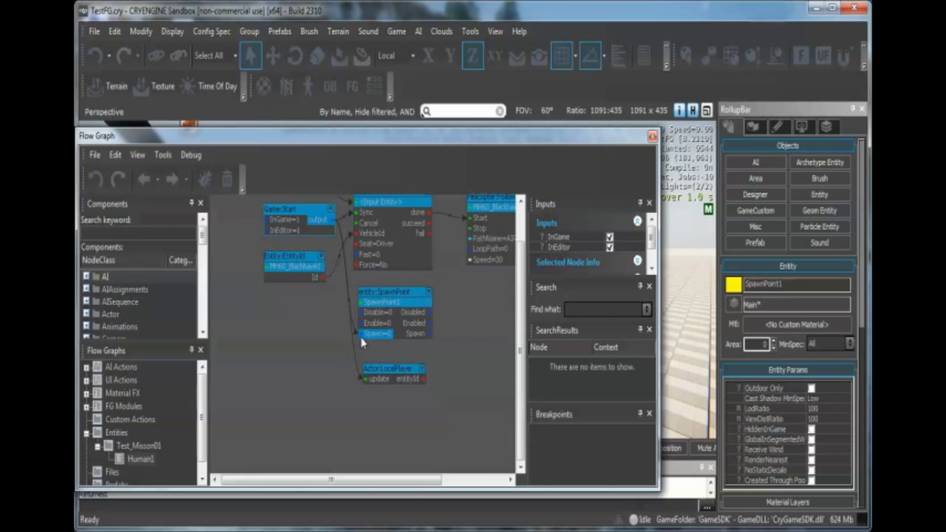
pyautogui.moveTo(387, 298); pyautogui.dragTo(400, 302)
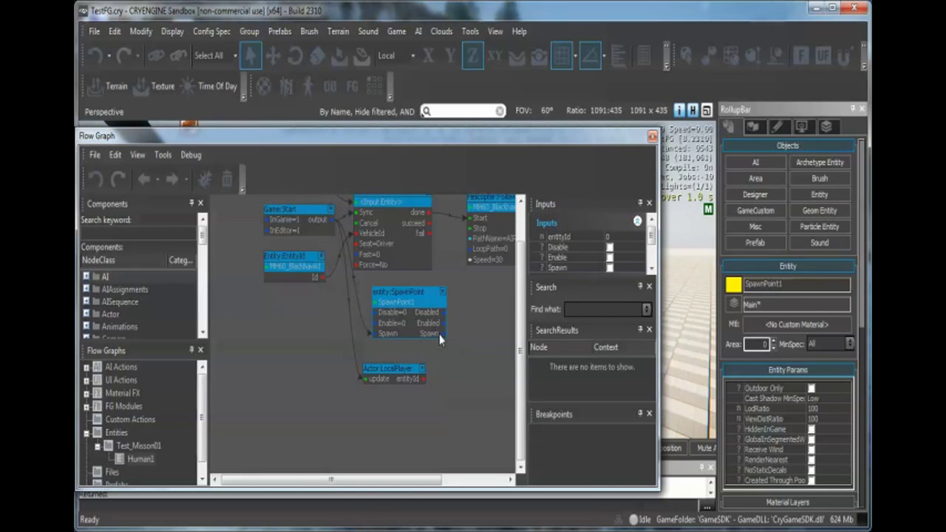
# - Add an Inventory:ItemRemove node and place it beside the LocalPlayer node
pyautogui.moveTo(449, 362); pyautogui.dragTo(406, 362, button='right')
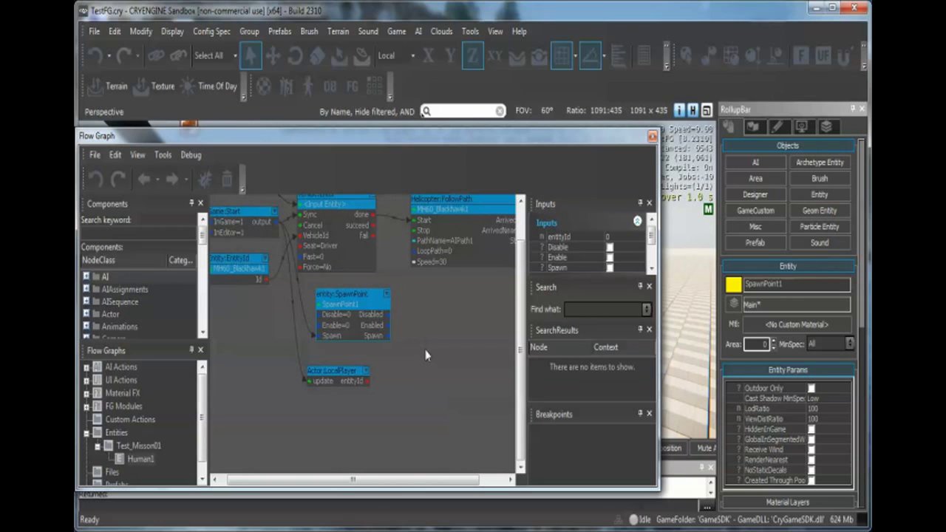
pyautogui.rightClick(425, 368)
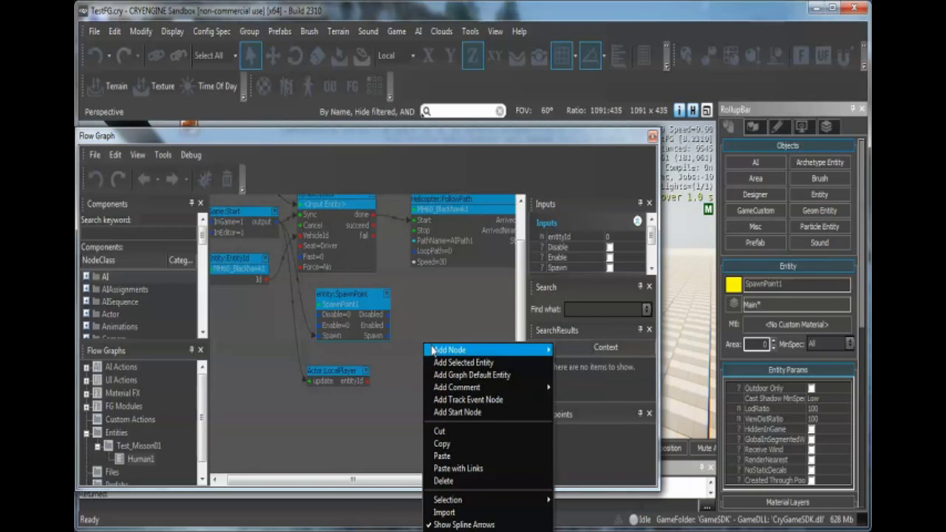
pyautogui.moveTo(449, 350)
pyautogui.moveTo(570, 345)
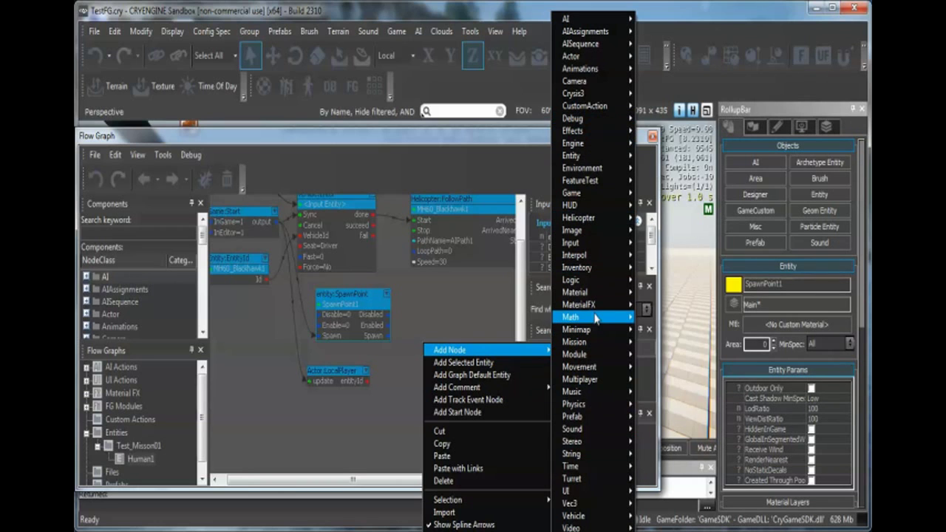
pyautogui.moveTo(584, 267)
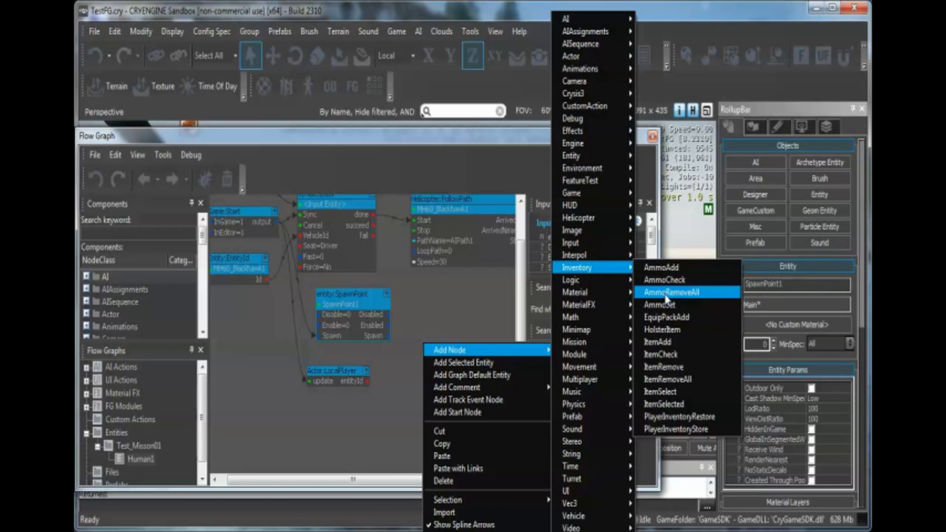
pyautogui.click(661, 368)
pyautogui.moveTo(459, 351); pyautogui.dragTo(425, 379)
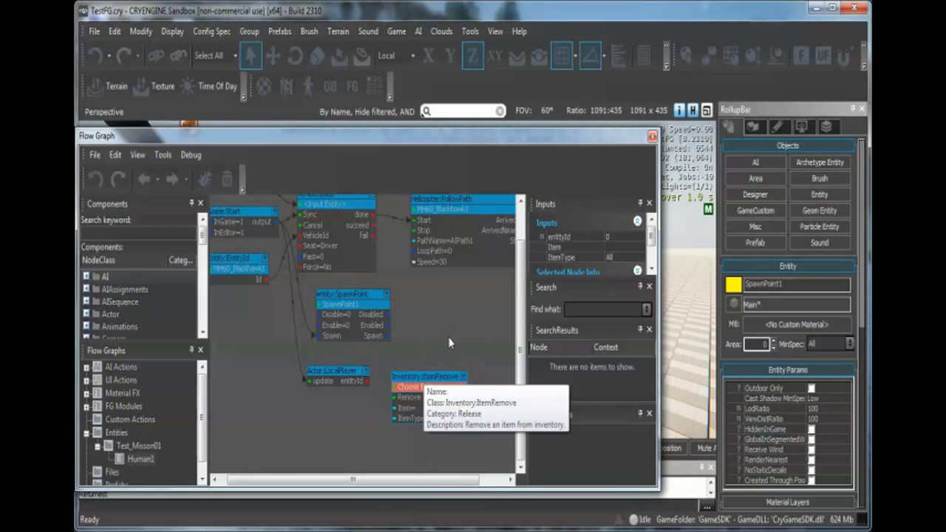
pyautogui.moveTo(449, 343); pyautogui.dragTo(404, 276, button='right')
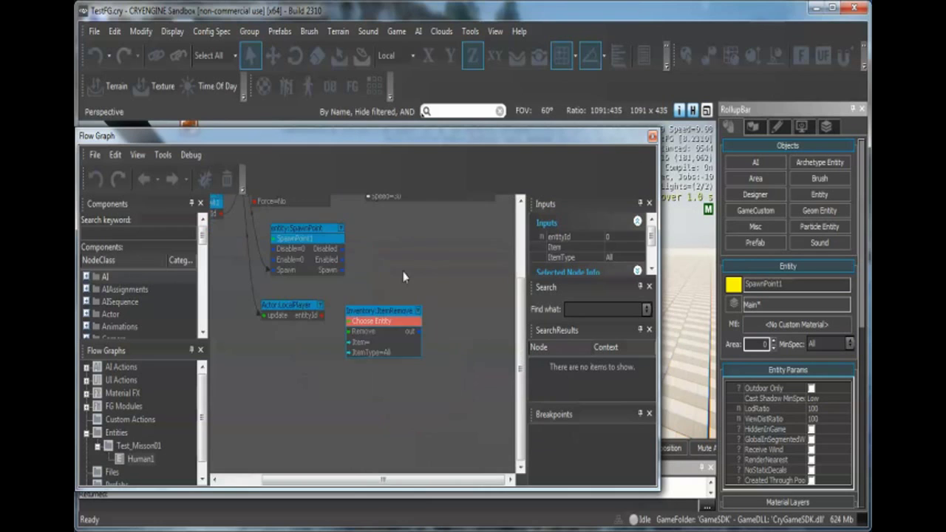
# - Duplicate the Inventory:ItemRemove node twice and align the copies in a column below the original
pyautogui.rightClick(416, 377)
pyautogui.click(444, 262)
pyautogui.moveTo(374, 391); pyautogui.dragTo(375, 353, button='right')
pyautogui.rightClick(374, 353)
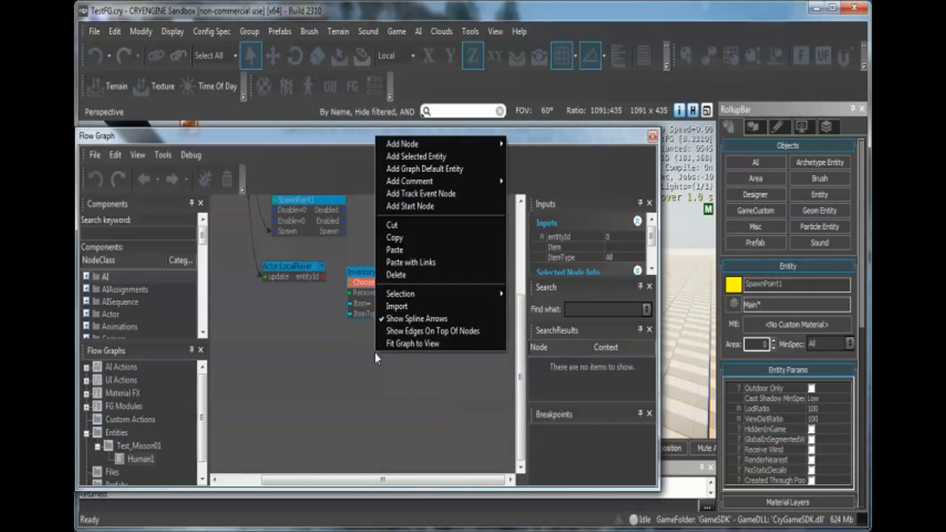
pyautogui.click(395, 249)
pyautogui.rightClick(375, 416)
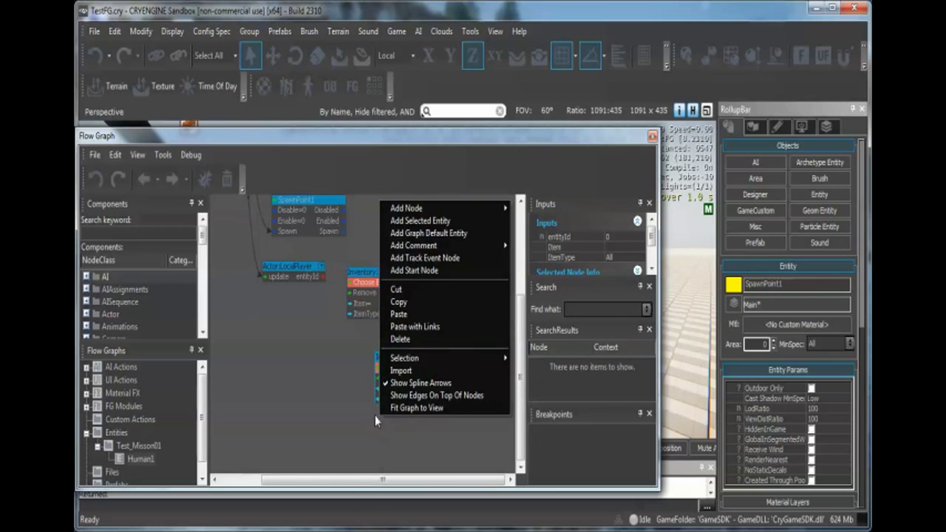
pyautogui.click(415, 314)
pyautogui.click(403, 306)
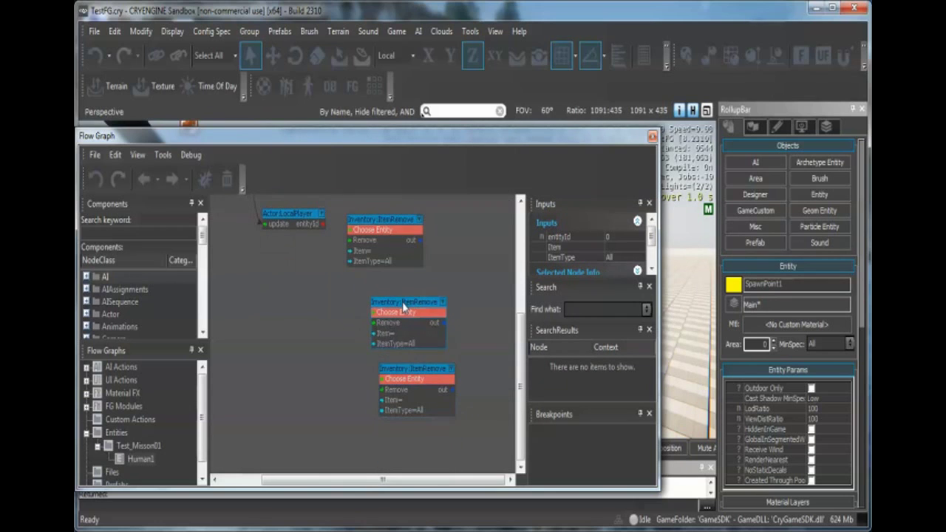
pyautogui.moveTo(403, 305); pyautogui.dragTo(380, 287)
pyautogui.moveTo(422, 377); pyautogui.dragTo(391, 357)
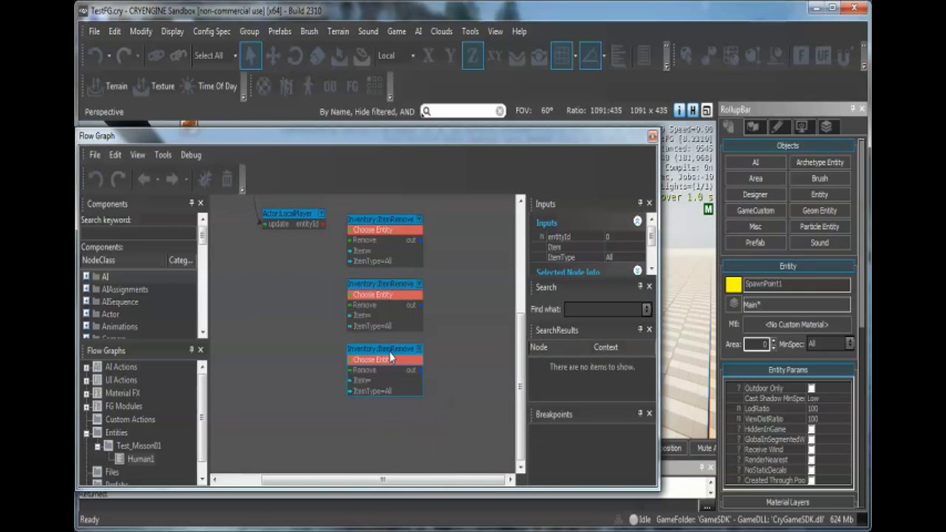
# - Connect the Game:Start output to the Remove input of all three Inventory:ItemRemove nodes
pyautogui.click(456, 277)
pyautogui.moveTo(456, 277); pyautogui.dragTo(467, 328, button='right')
pyautogui.moveTo(457, 287); pyautogui.dragTo(475, 357, button='right')
pyautogui.moveTo(457, 287); pyautogui.dragTo(452, 321, button='right')
pyautogui.click(285, 219)
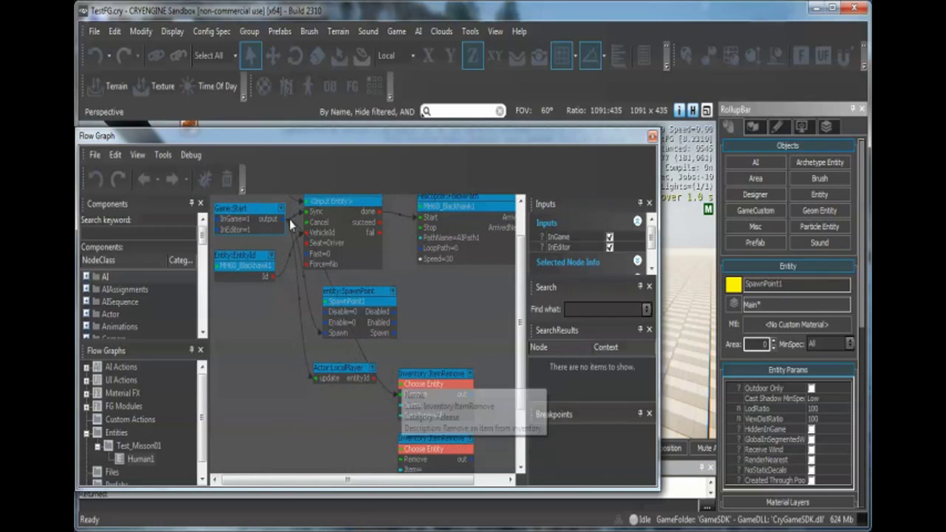
pyautogui.moveTo(400, 464); pyautogui.dragTo(400, 461)
pyautogui.moveTo(463, 374); pyautogui.dragTo(468, 313, button='right')
pyautogui.scroll(-2, 465, 312)
pyautogui.moveTo(363, 228); pyautogui.dragTo(367, 264, button='right')
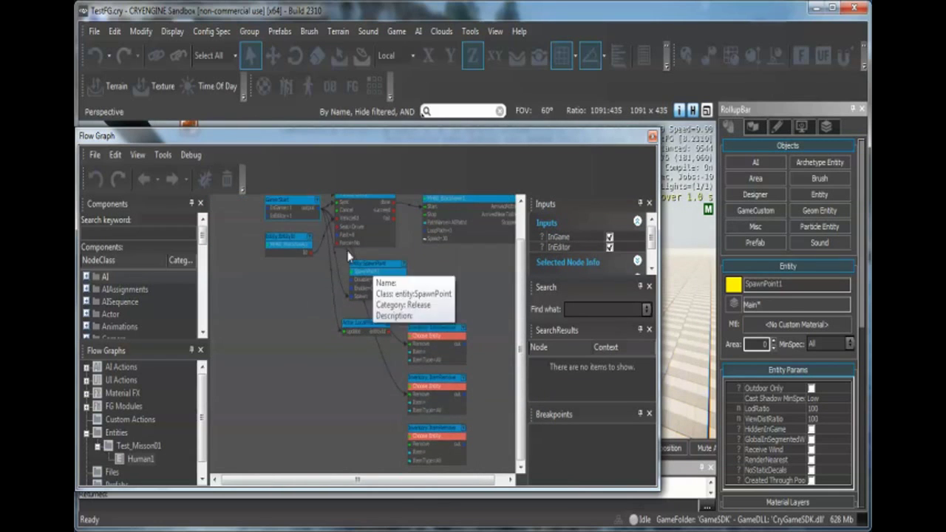
pyautogui.scroll(3, 452, 263)
pyautogui.moveTo(472, 285); pyautogui.dragTo(442, 236, button='right')
pyautogui.click(441, 238)
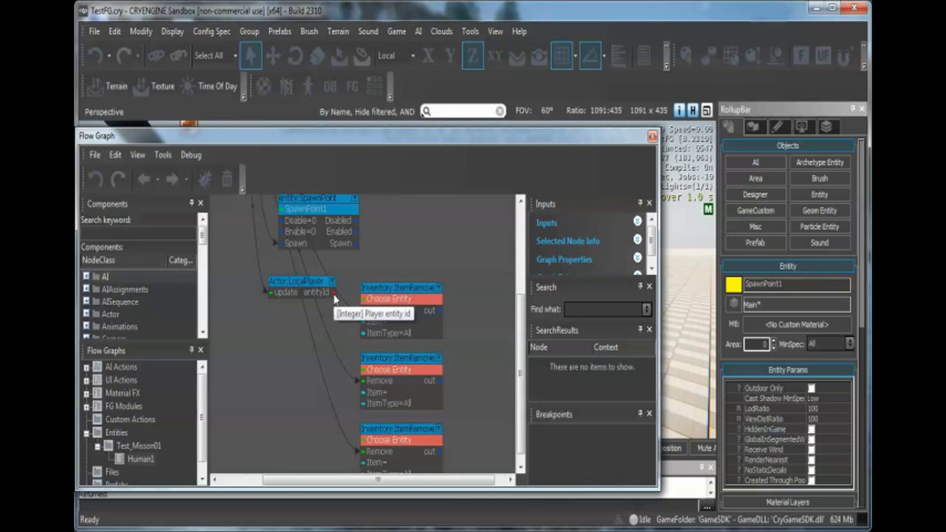
# - Move the LocalPlayer node away from the ItemRemove column and connect its entityId to the entity input of all three nodes
pyautogui.moveTo(334, 294); pyautogui.dragTo(272, 302)
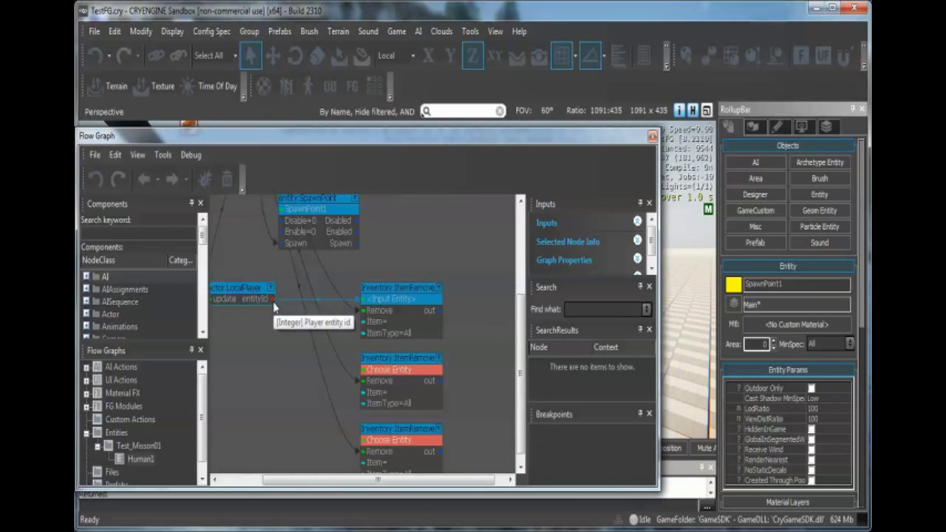
pyautogui.moveTo(362, 371); pyautogui.dragTo(364, 371)
pyautogui.moveTo(453, 358); pyautogui.dragTo(458, 284, button='right')
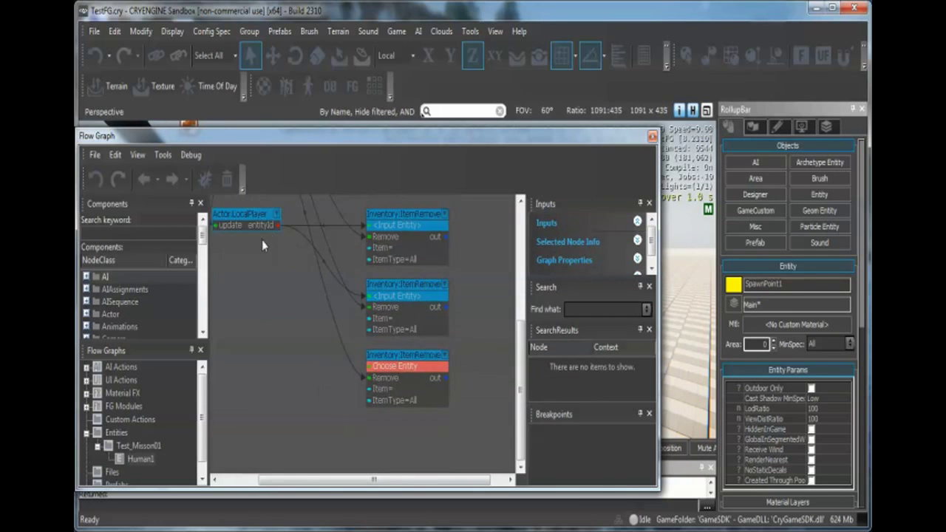
pyautogui.moveTo(370, 369); pyautogui.dragTo(370, 368)
# - Set the Item of the first Inventory:ItemRemove node in the column to Rifle
pyautogui.moveTo(494, 301); pyautogui.dragTo(447, 273, button='right')
pyautogui.scroll(1, 458, 269)
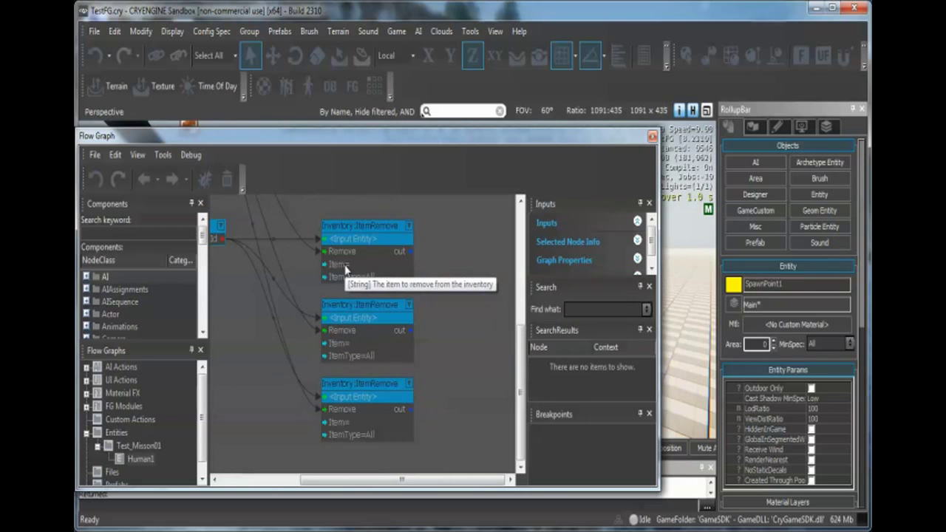
pyautogui.scroll(1, 349, 266)
pyautogui.doubleClick(349, 266)
pyautogui.click(381, 264)
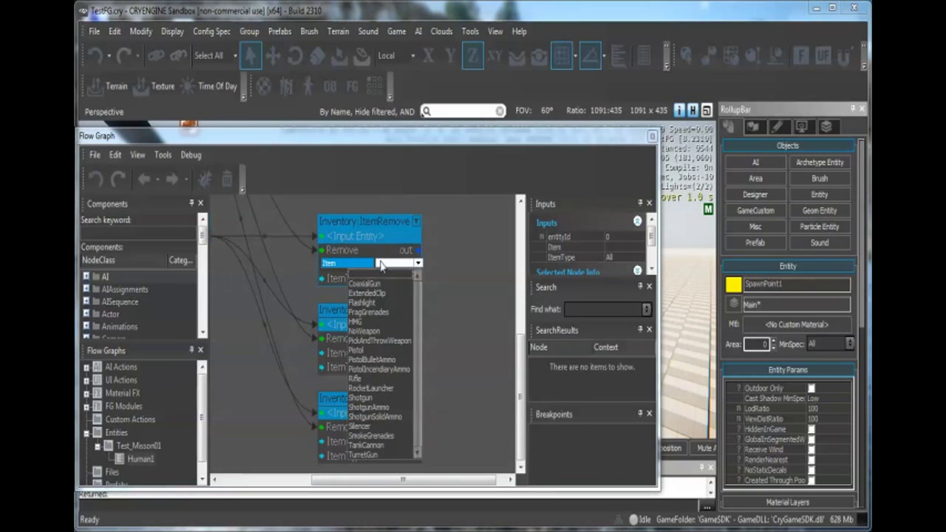
pyautogui.click(357, 380)
# - Set the Item of the second Inventory:ItemRemove node to Shotgun
pyautogui.moveTo(462, 363); pyautogui.dragTo(461, 317, button='right')
pyautogui.doubleClick(352, 309)
pyautogui.click(384, 315)
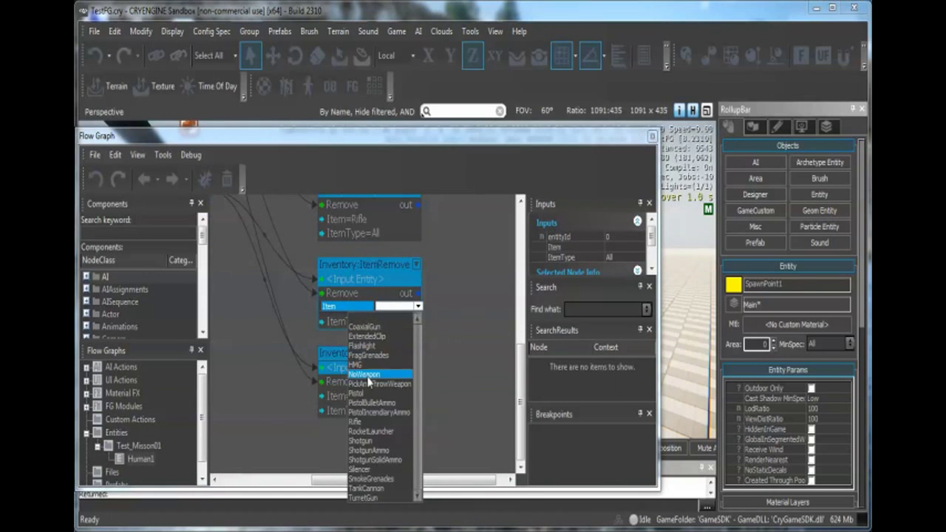
pyautogui.click(366, 443)
# - Set the Item of the third Inventory:ItemRemove node to Pistol
pyautogui.moveTo(439, 409); pyautogui.dragTo(436, 380, button='right')
pyautogui.click(349, 363)
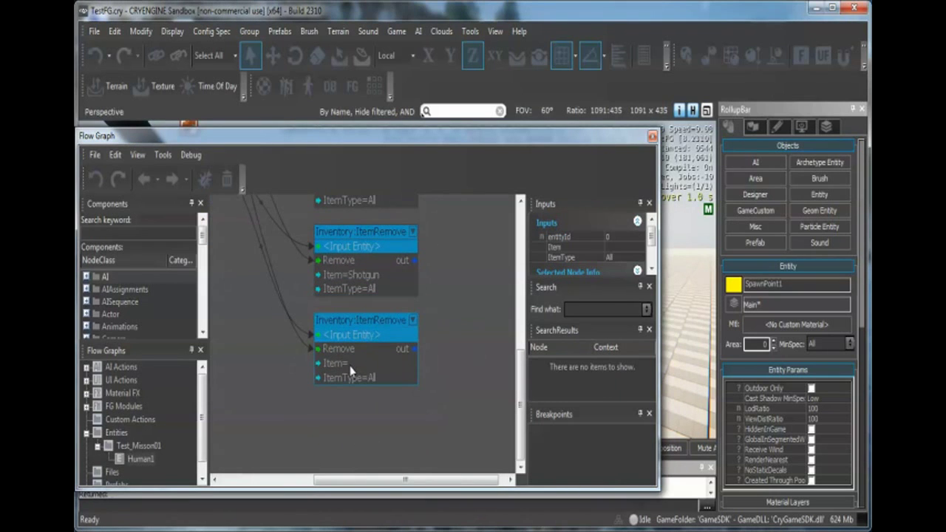
pyautogui.doubleClick(349, 363)
pyautogui.click(371, 364)
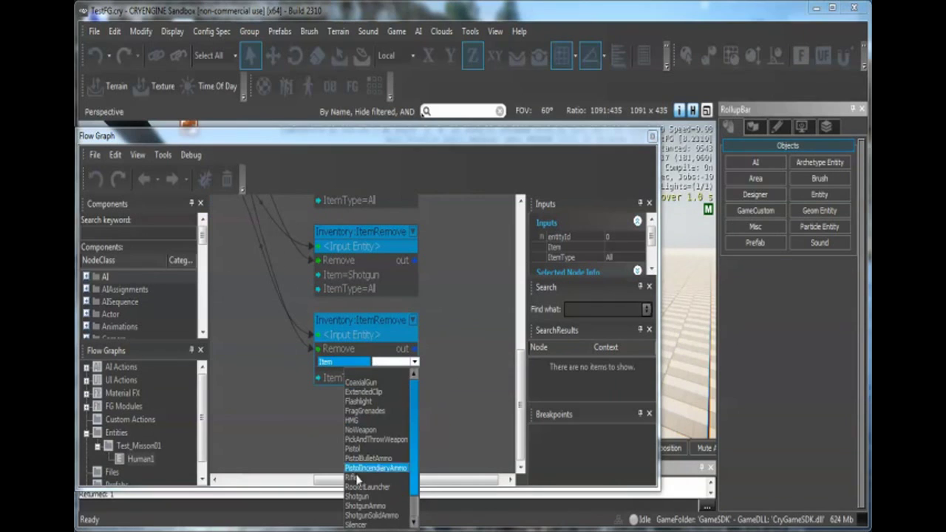
pyautogui.click(355, 449)
pyautogui.moveTo(411, 405); pyautogui.dragTo(420, 368, button='right')
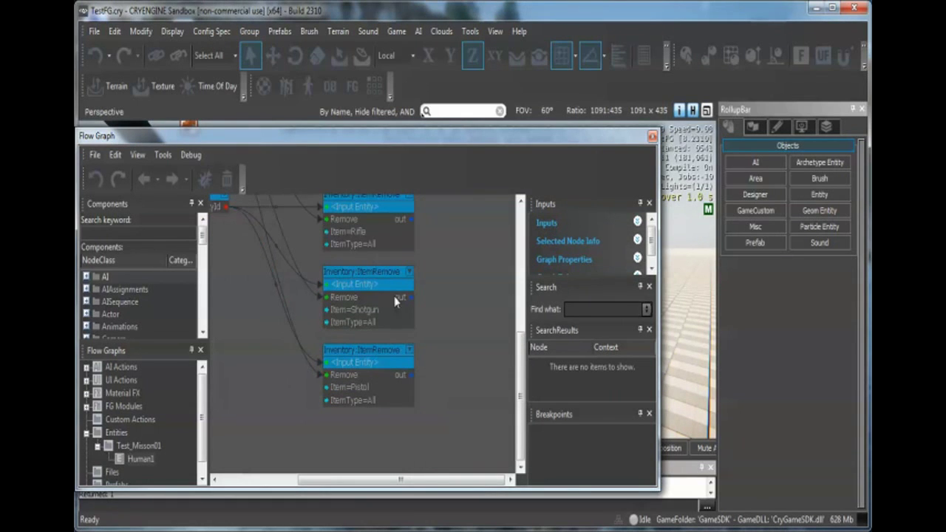
# - Add an Inventory:AmmoRemoveAll node below the column of ItemRemove nodes
pyautogui.moveTo(377, 221); pyautogui.dragTo(385, 311, button='right')
pyautogui.moveTo(456, 358); pyautogui.dragTo(447, 326, button='right')
pyautogui.moveTo(448, 358); pyautogui.dragTo(340, 404, button='right')
pyautogui.rightClick(340, 403)
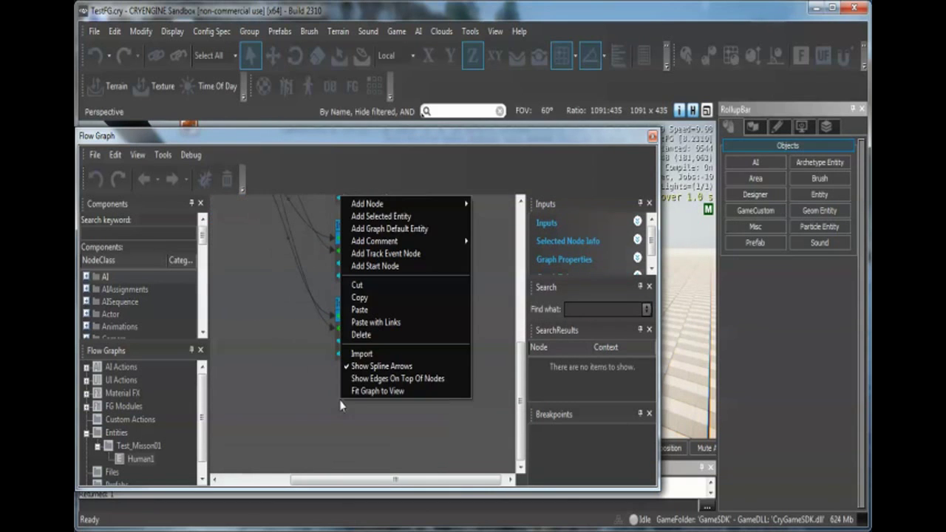
pyautogui.moveTo(392, 204)
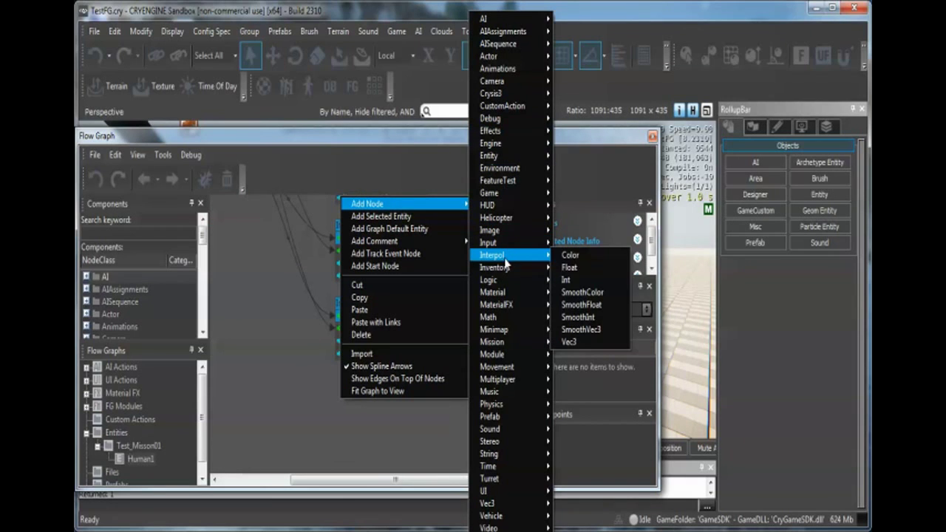
pyautogui.moveTo(510, 268)
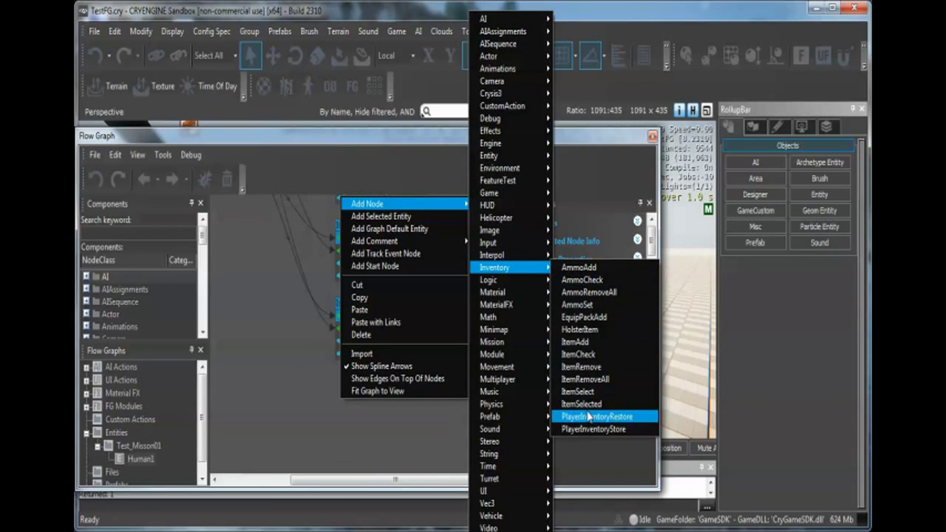
pyautogui.click(585, 292)
pyautogui.scroll(-2, 298, 308)
pyautogui.moveTo(299, 307); pyautogui.dragTo(326, 368, button='right')
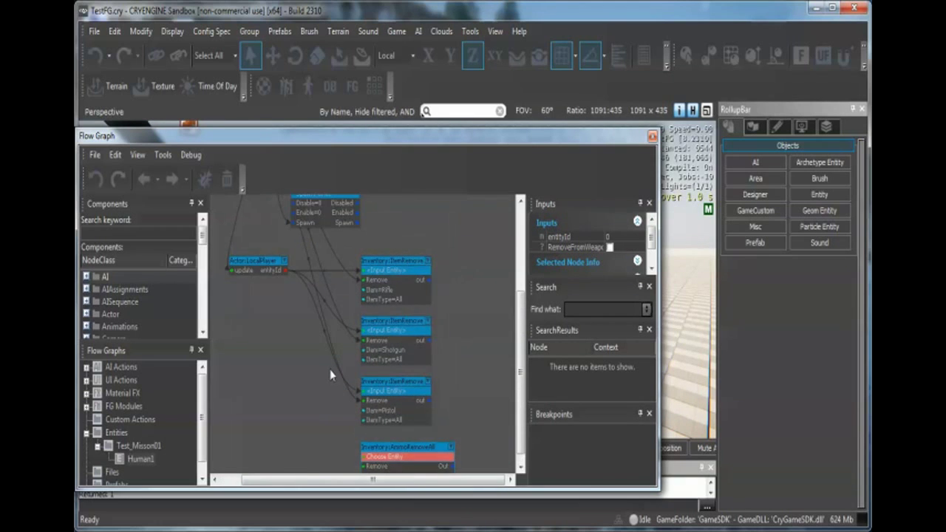
# - Connect the LocalPlayer node's entityId output to the entity input of the AmmoRemoveAll node
pyautogui.scroll(-1, 332, 374)
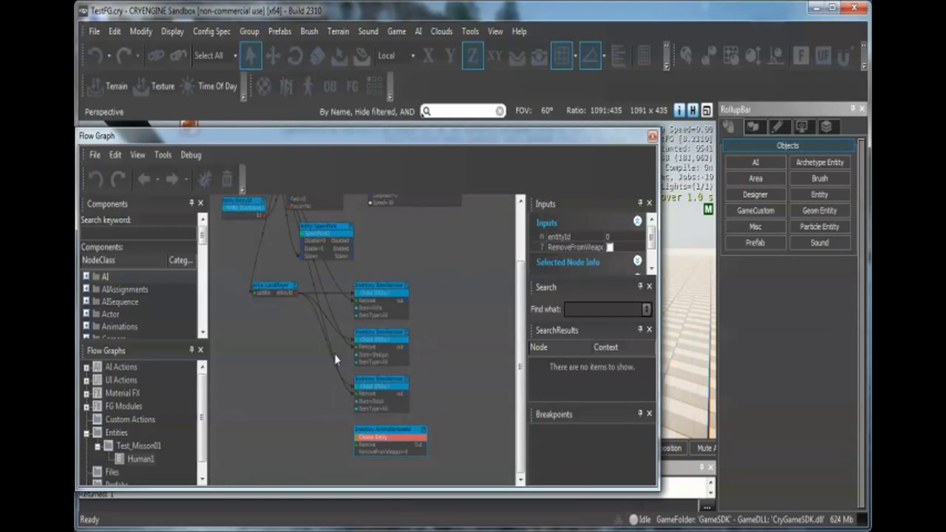
pyautogui.moveTo(330, 289); pyautogui.dragTo(329, 318, button='right')
pyautogui.moveTo(457, 375); pyautogui.dragTo(452, 317, button='right')
pyautogui.click(452, 318)
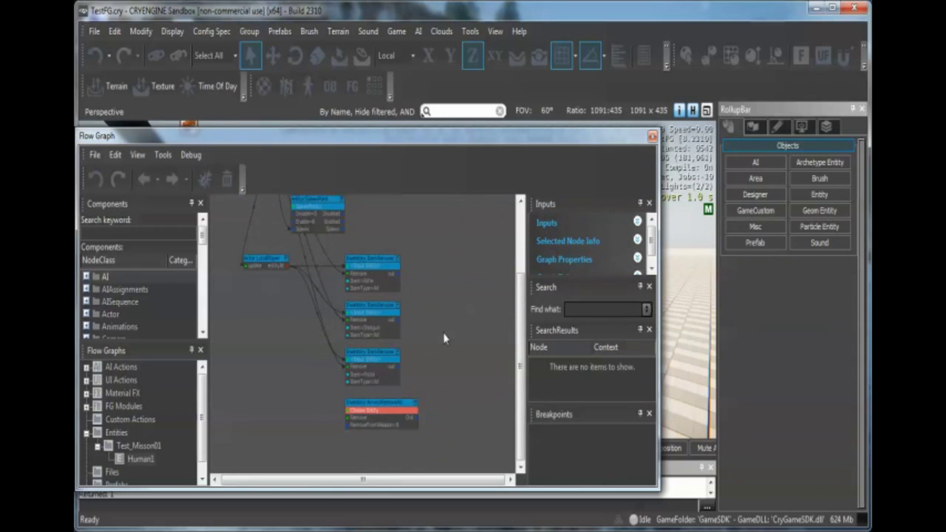
pyautogui.scroll(1, 444, 339)
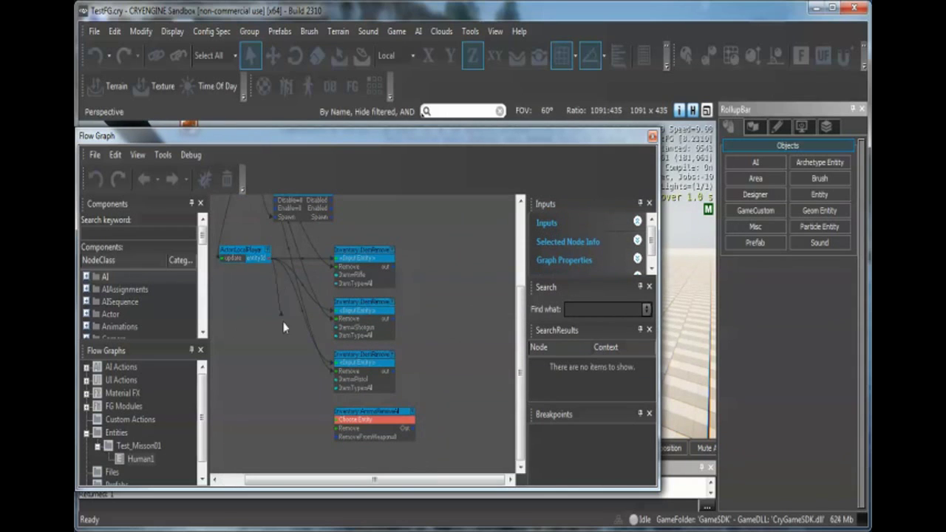
# - Connect the Game:Start output to the Remove input of the AmmoRemoveAll node
pyautogui.scroll(-2, 453, 330)
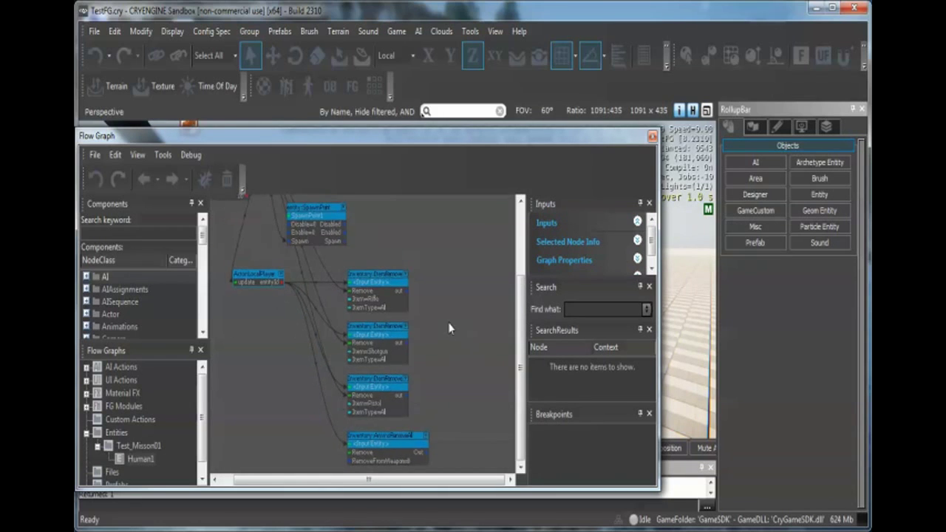
pyautogui.moveTo(301, 229); pyautogui.dragTo(298, 266, button='right')
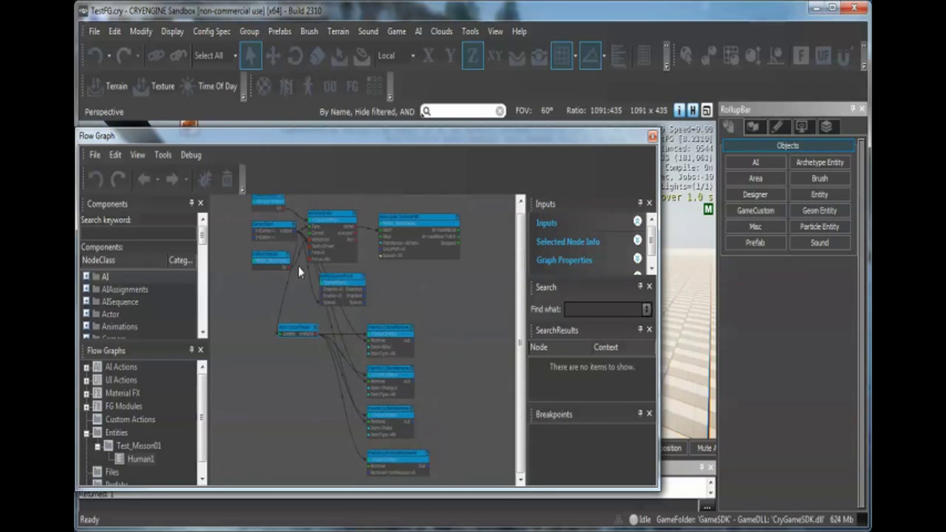
pyautogui.click(296, 230)
pyautogui.moveTo(348, 441); pyautogui.dragTo(371, 467)
pyautogui.scroll(4, 455, 413)
pyautogui.moveTo(455, 413); pyautogui.dragTo(457, 304, button='right')
pyautogui.scroll(2, 413, 309)
pyautogui.moveTo(384, 295); pyautogui.dragTo(471, 363, button='right')
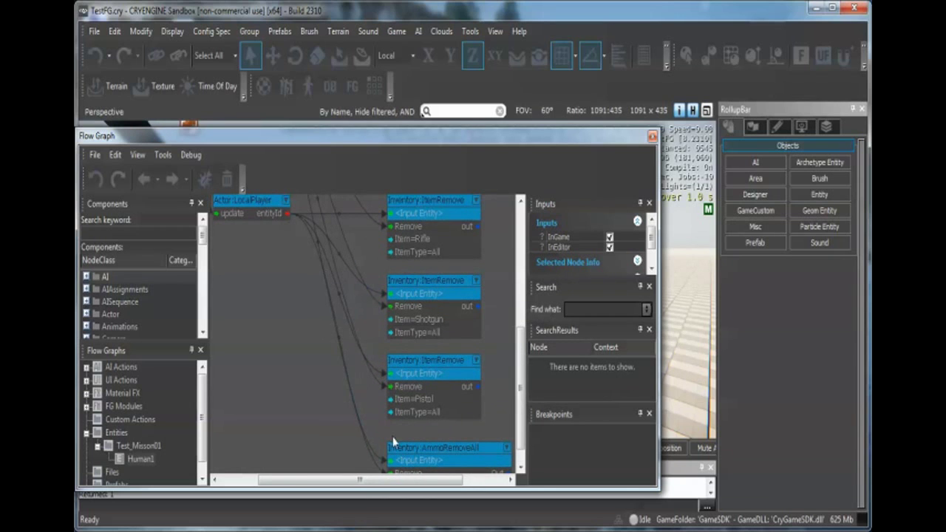
pyautogui.moveTo(389, 384); pyautogui.dragTo(388, 351, button='right')
pyautogui.moveTo(338, 217); pyautogui.dragTo(404, 399, button='right')
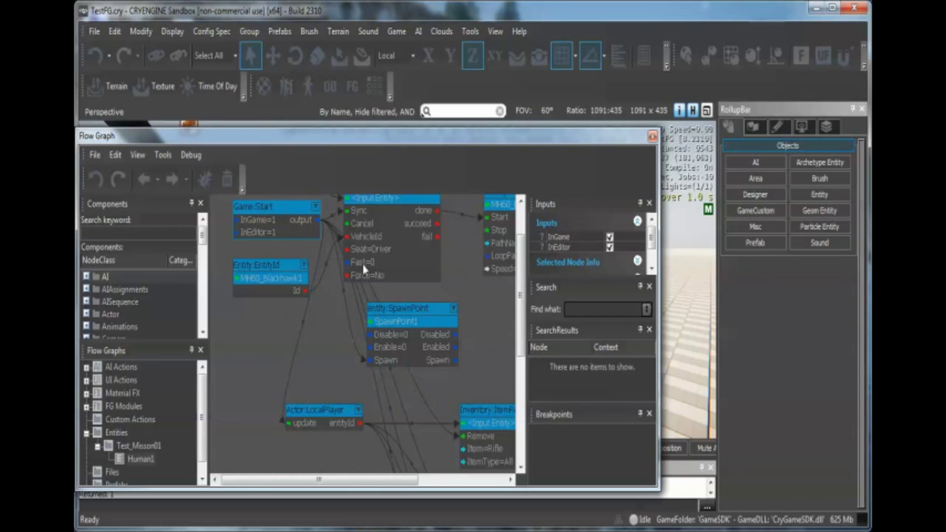
pyautogui.moveTo(362, 264); pyautogui.dragTo(296, 194, button='right')
pyautogui.moveTo(395, 374); pyautogui.dragTo(360, 265, button='right')
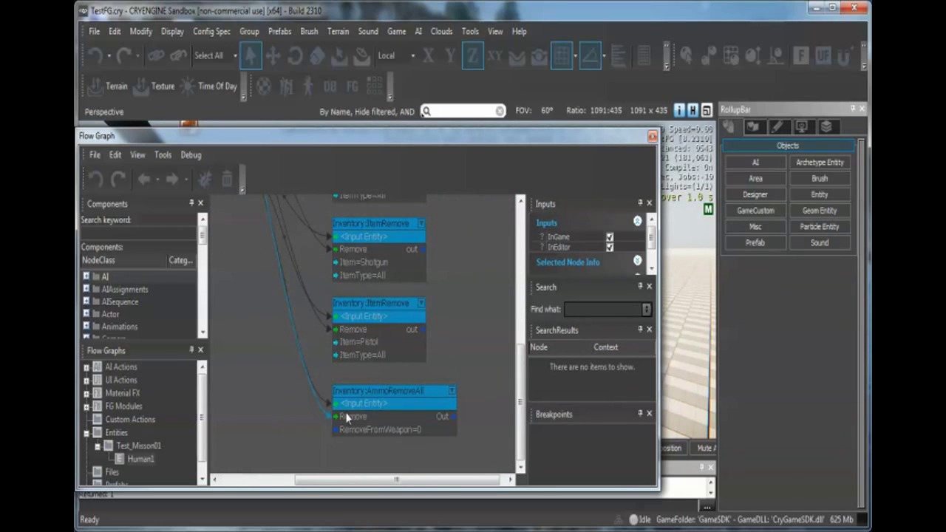
# - Close the flow graph and play-test the level, checking the player's inventory and the helicopter's flight before returning to the editor
pyautogui.click(652, 137)
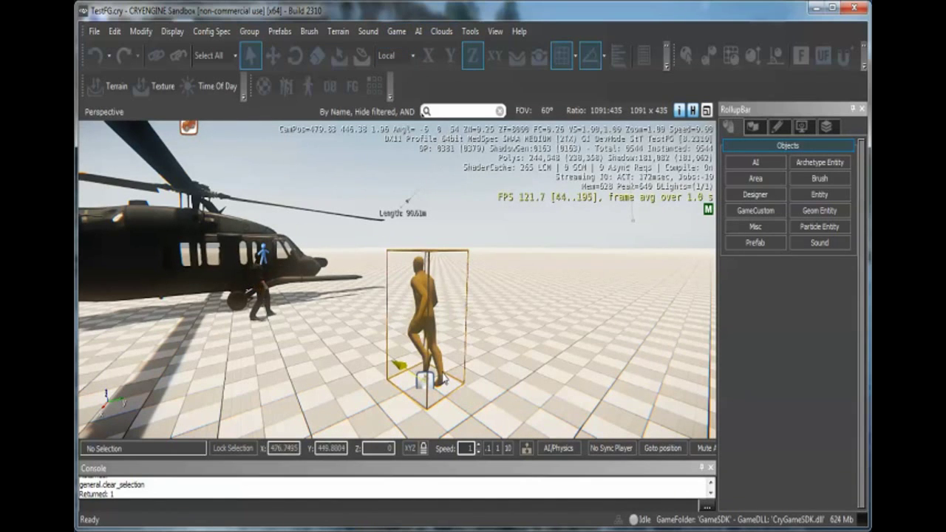
pyautogui.click(396, 31)
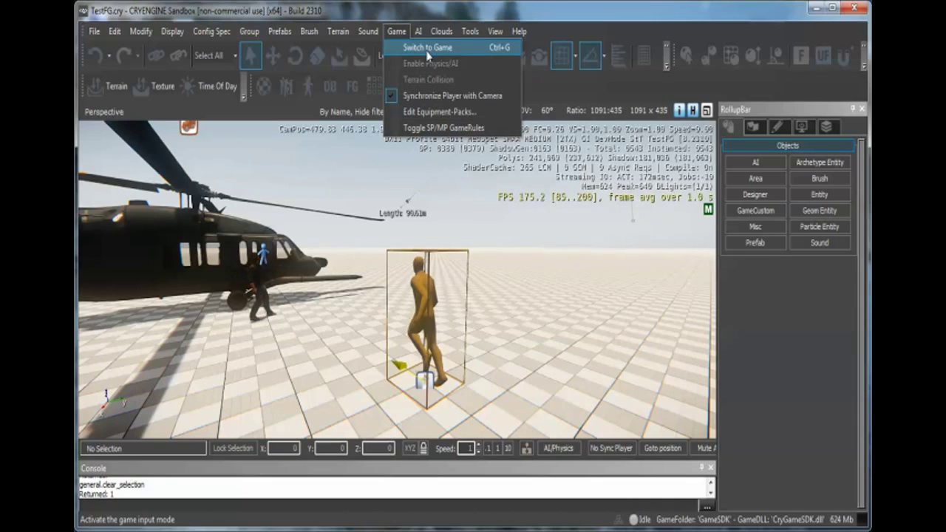
pyautogui.click(428, 49)
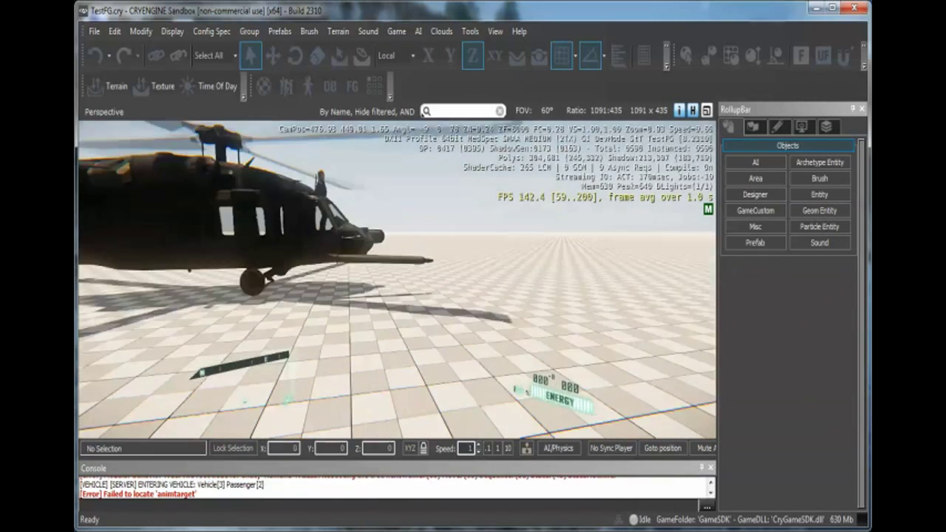
pyautogui.press('a')
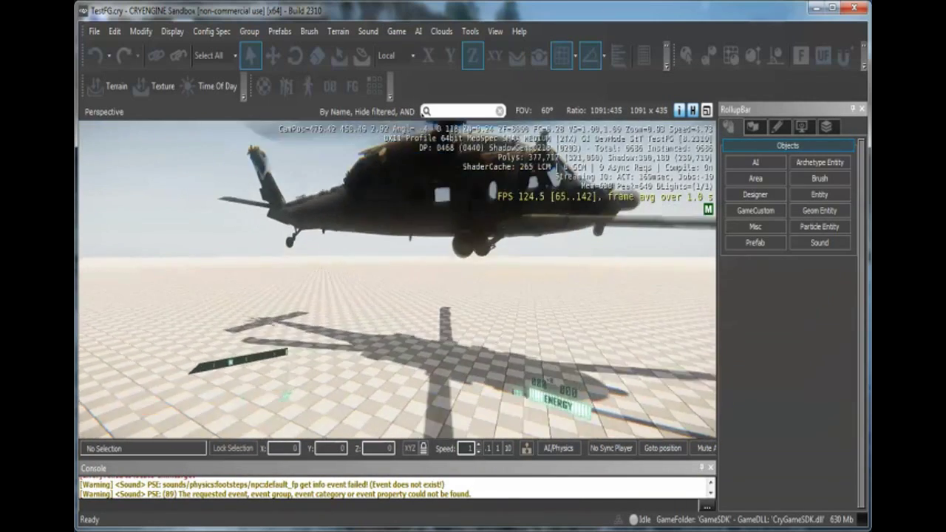
pyautogui.press('w')
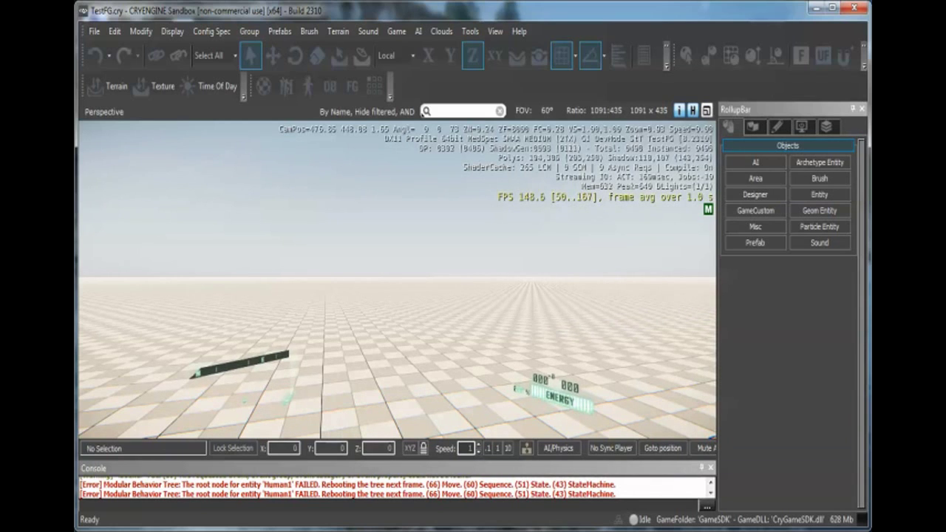
pyautogui.press('Escape')
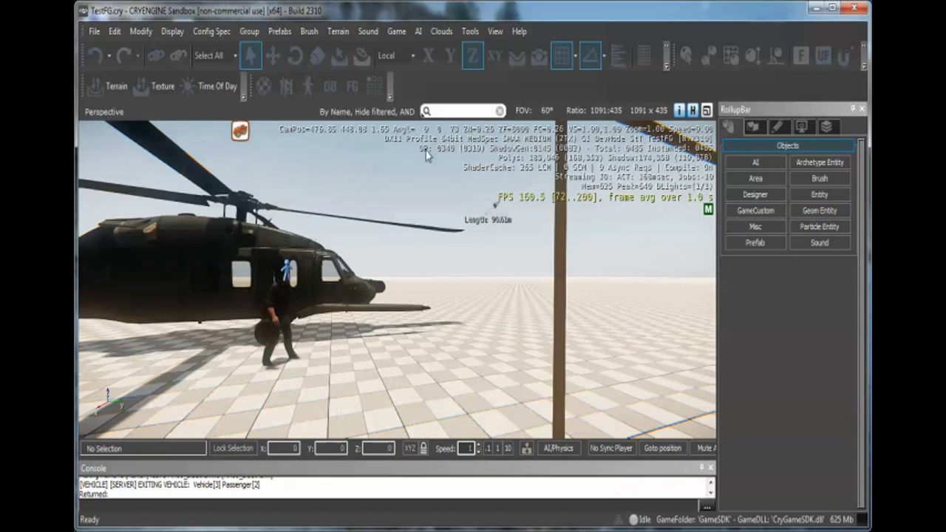
# - Start a Geom Entity near the spawn point and open the objects/weapons/rifle folder to choose its model
pyautogui.scroll(-5, 461, 283)
pyautogui.keyDown('alt'); pyautogui.moveTo(458, 285); pyautogui.dragTo(310, 274, button='middle'); pyautogui.keyUp('alt')
pyautogui.click(412, 347)
pyautogui.press('z')
pyautogui.scroll(-5, 501, 276)
pyautogui.scroll(3, 411, 302)
pyautogui.scroll(3, 412, 307)
pyautogui.click(403, 236)
pyautogui.keyDown('alt'); pyautogui.moveTo(404, 237); pyautogui.dragTo(382, 220, button='middle'); pyautogui.keyUp('alt')
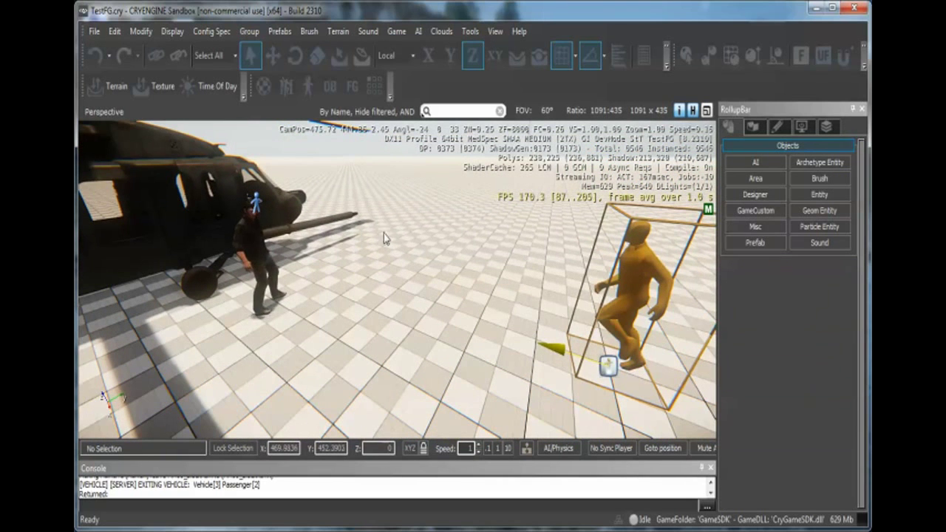
pyautogui.click(823, 214)
pyautogui.click(825, 213)
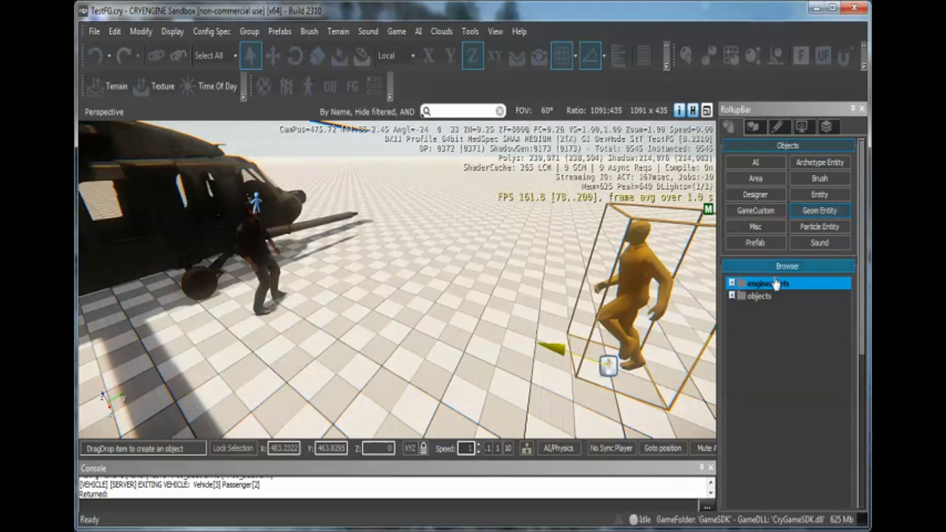
pyautogui.doubleClick(760, 296)
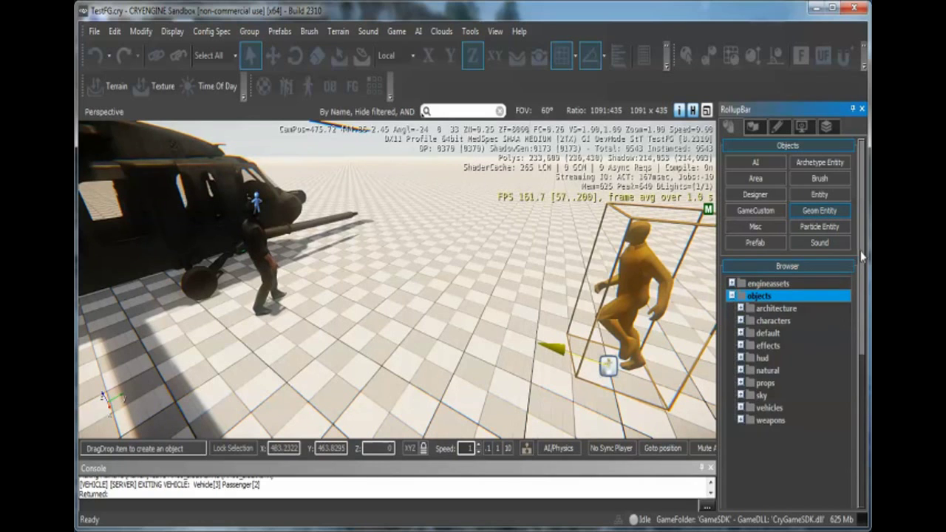
pyautogui.scroll(-1, 857, 259)
pyautogui.click(764, 403)
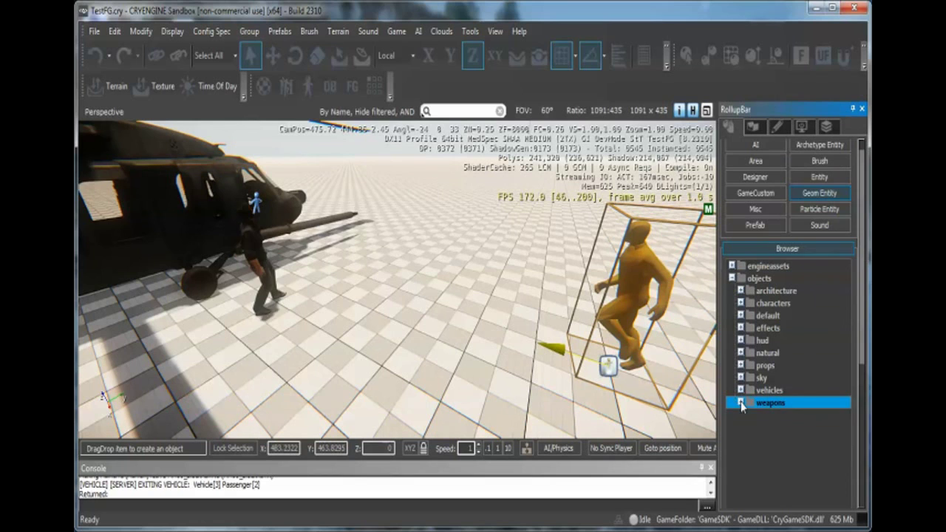
pyautogui.click(741, 403)
pyautogui.moveTo(864, 331); pyautogui.dragTo(866, 377)
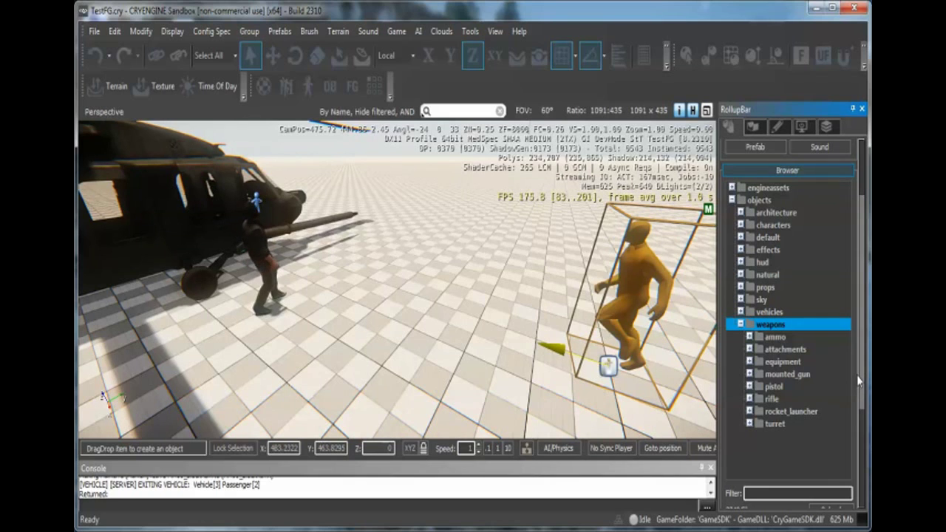
pyautogui.doubleClick(773, 400)
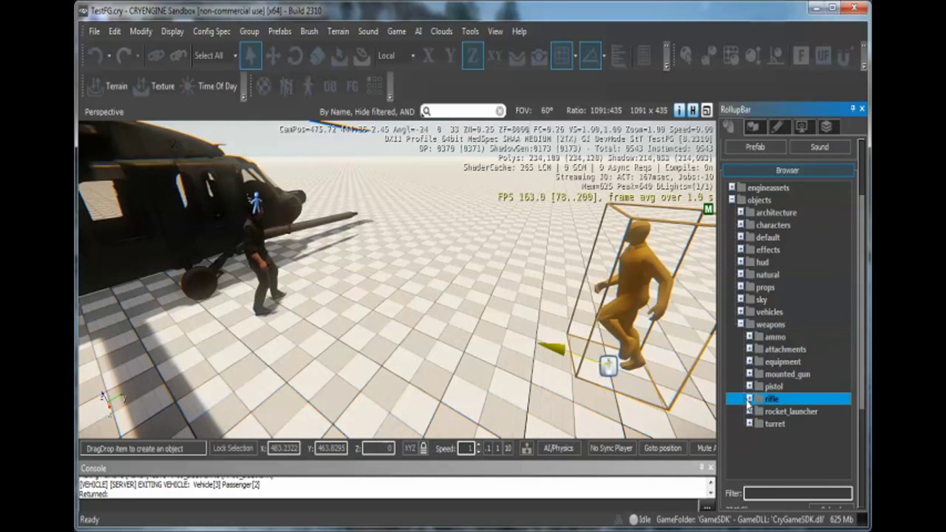
# - Place the rifle_fp.cgf model on the ground between the helicopter and the spawn point and raise it to Z 1
pyautogui.click(774, 411)
pyautogui.moveTo(773, 412); pyautogui.dragTo(414, 324)
pyautogui.click(485, 294)
pyautogui.click(415, 325)
pyautogui.click(273, 55)
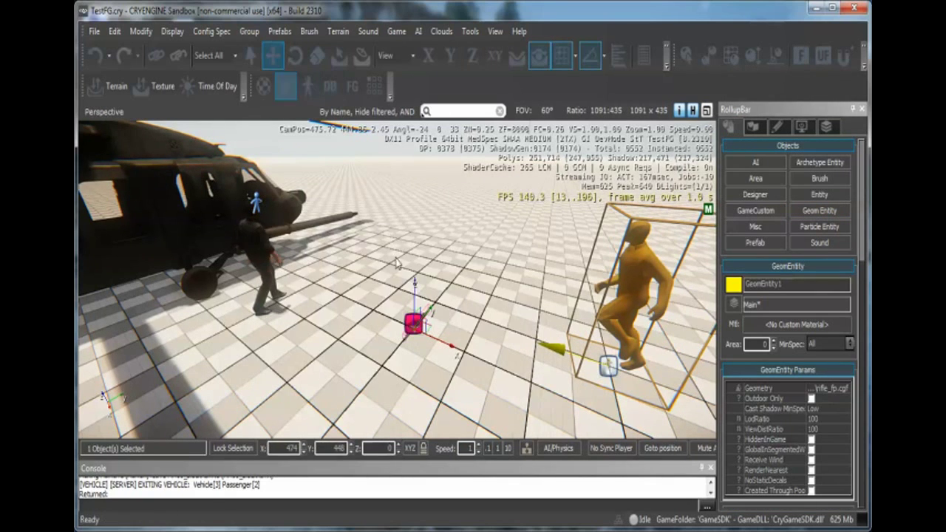
pyautogui.moveTo(414, 291); pyautogui.dragTo(411, 230)
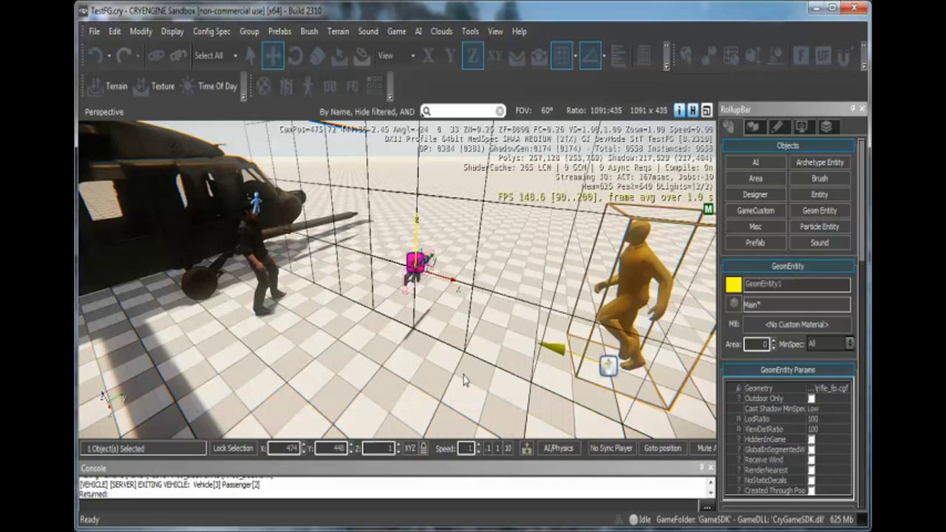
pyautogui.click(497, 386)
# - Select the floating rifle entity and open the Flow Graph editor
pyautogui.moveTo(469, 380); pyautogui.dragTo(460, 375, button='right')
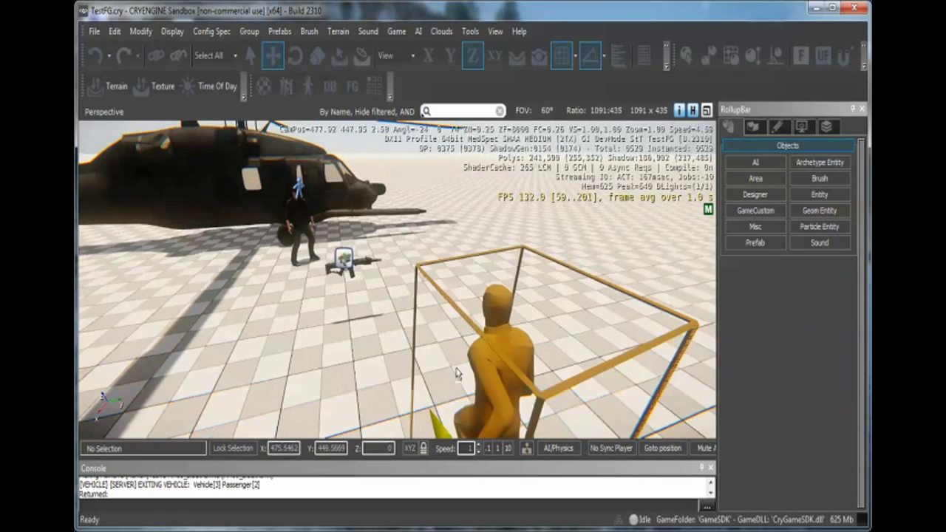
pyautogui.scroll(4, 436, 363)
pyautogui.scroll(-2, 399, 341)
pyautogui.press('a')
pyautogui.moveTo(394, 338); pyautogui.dragTo(431, 343, button='right')
pyautogui.scroll(3, 421, 343)
pyautogui.press('d')
pyautogui.scroll(-3, 431, 343)
pyautogui.click(386, 265)
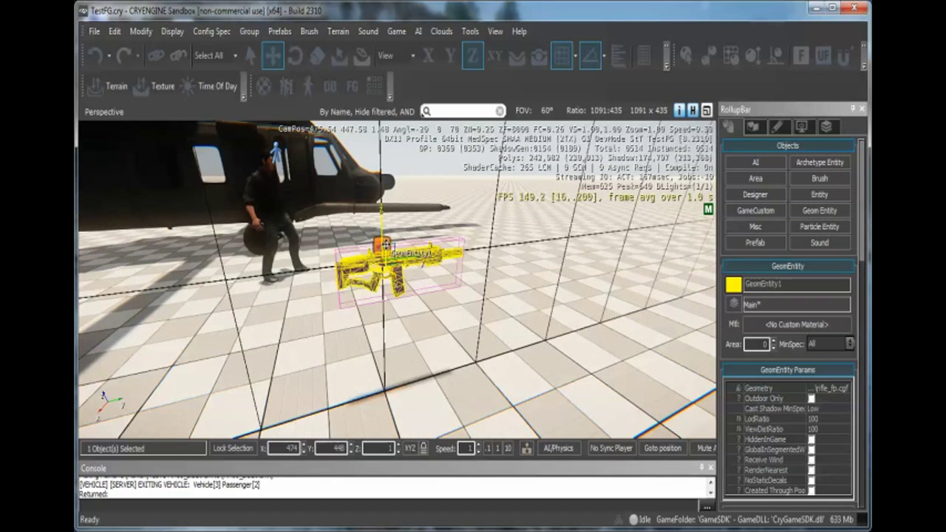
pyautogui.click(353, 86)
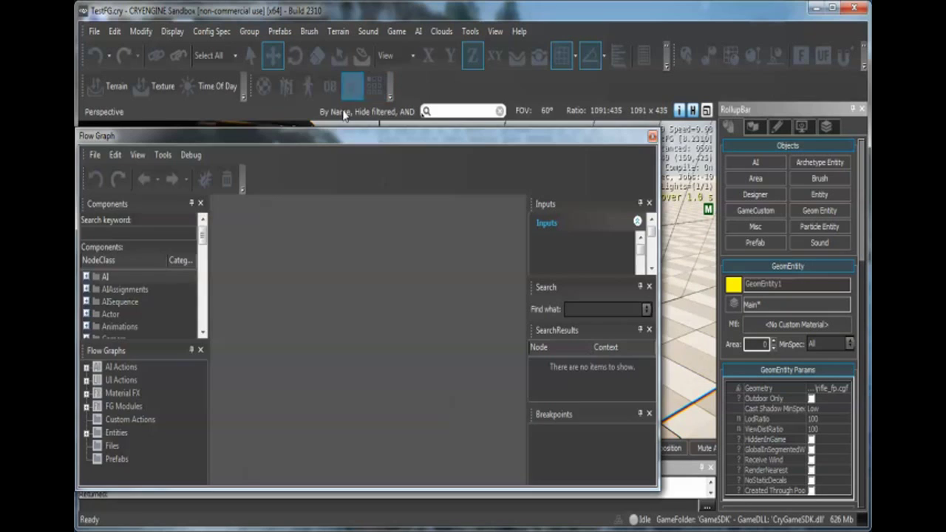
# - Add the selected rifle entity as a node beside the item-removal nodes in Test_Misson01's Human1 graph, then close the Flow Graph editor
pyautogui.doubleClick(95, 437)
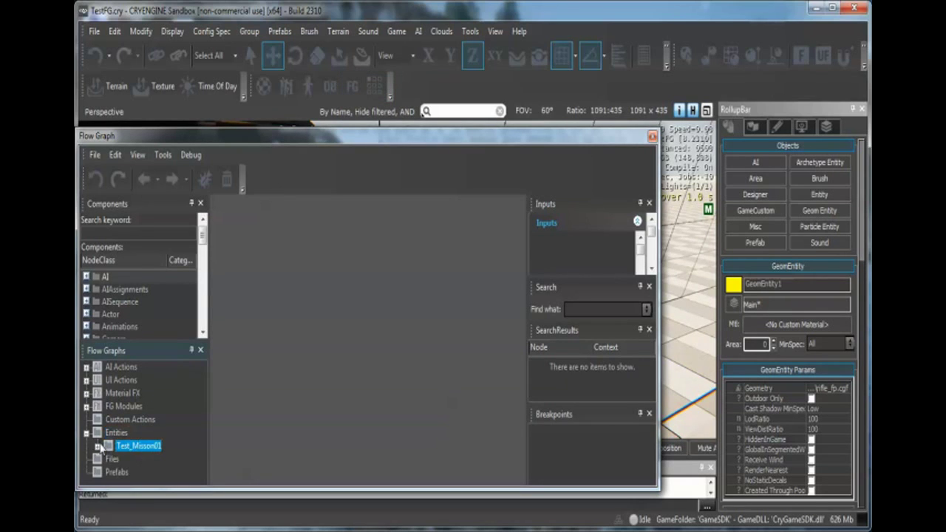
pyautogui.click(97, 447)
pyautogui.click(131, 457)
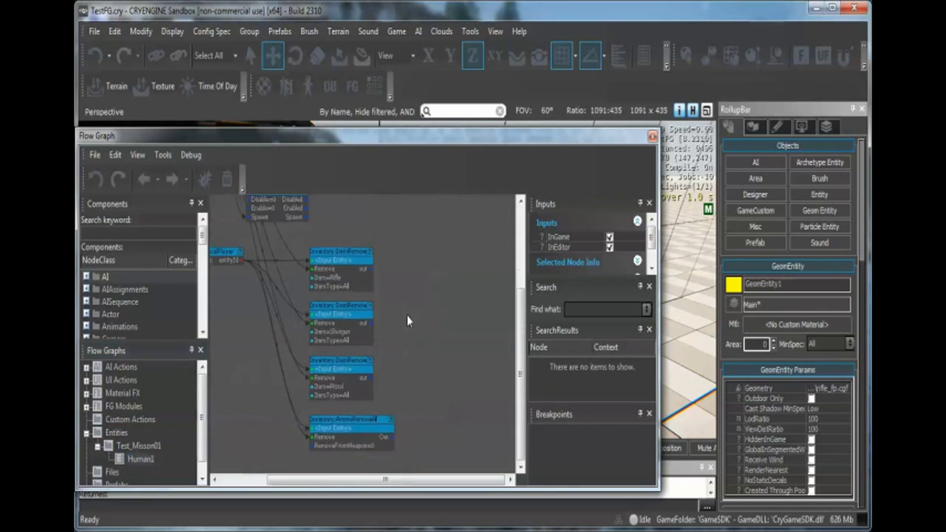
pyautogui.rightClick(387, 295)
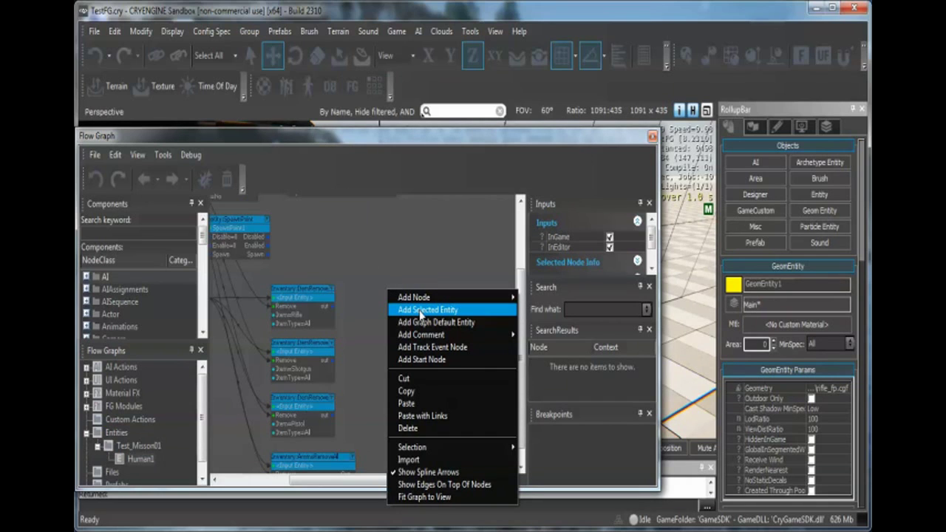
pyautogui.click(420, 310)
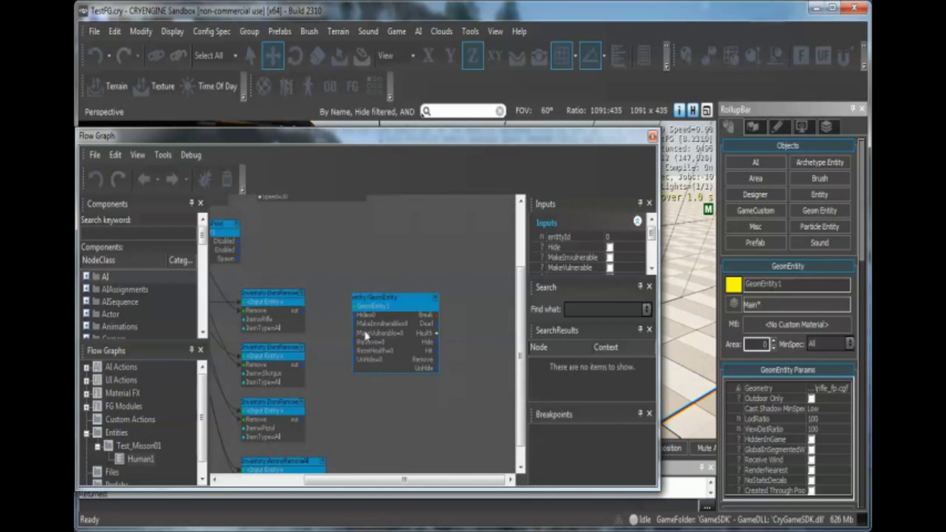
pyautogui.moveTo(474, 139); pyautogui.dragTo(490, 309)
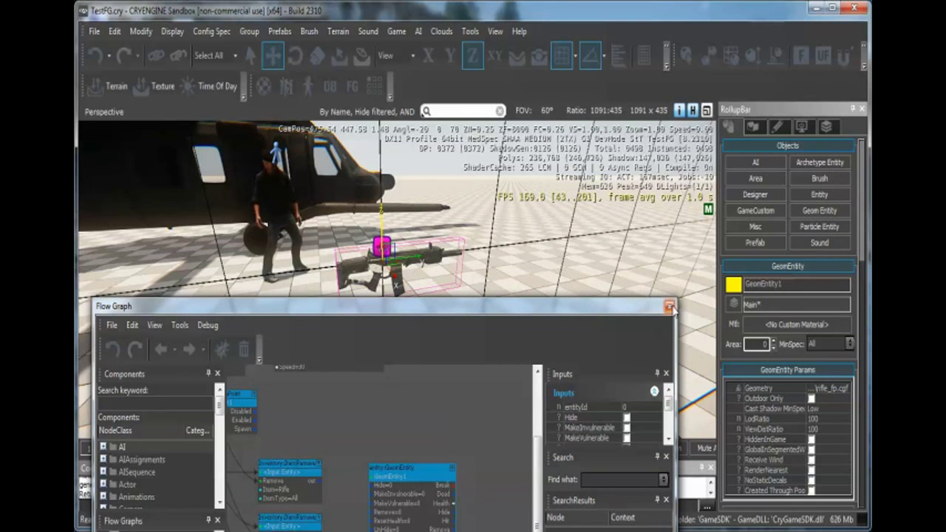
pyautogui.click(670, 306)
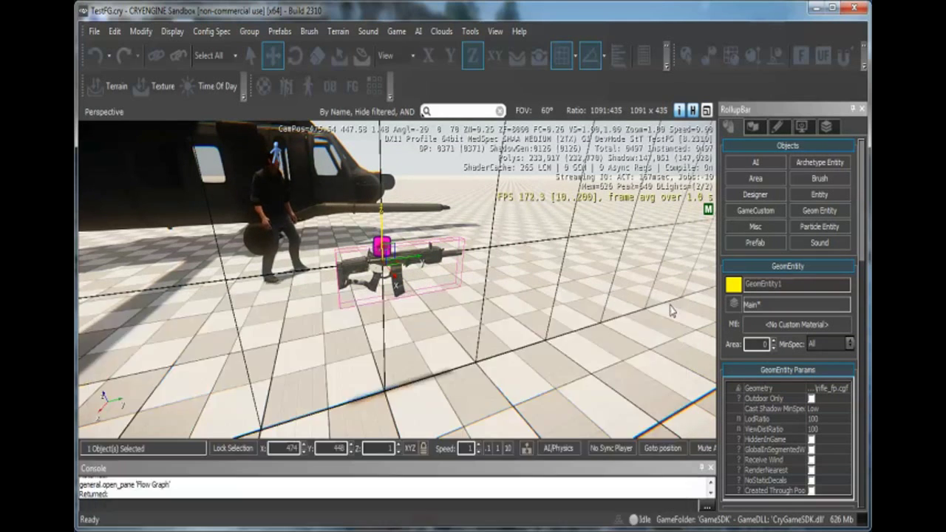
pyautogui.click(581, 323)
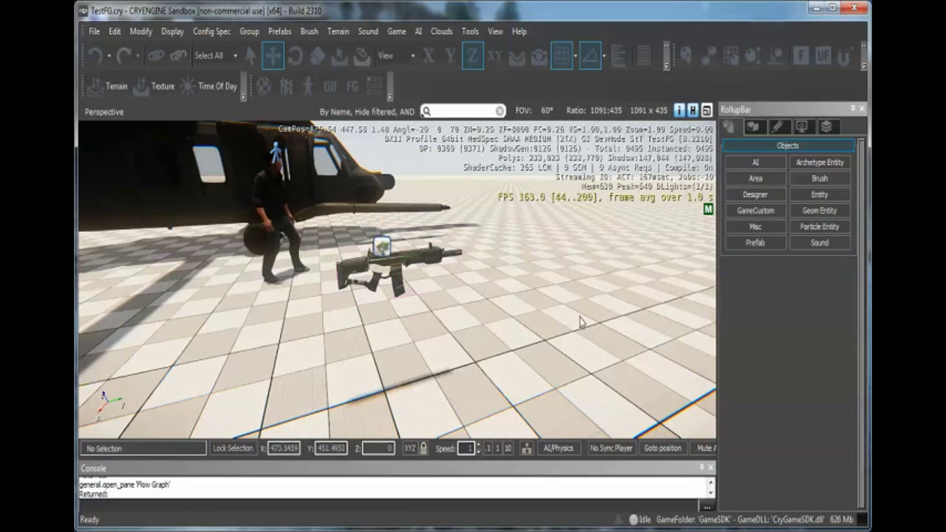
# - Place a MissionObjective entity from the Others category on the ground beneath the rifle at X 474, Y 448, Z 0
pyautogui.click(823, 198)
pyautogui.doubleClick(784, 322)
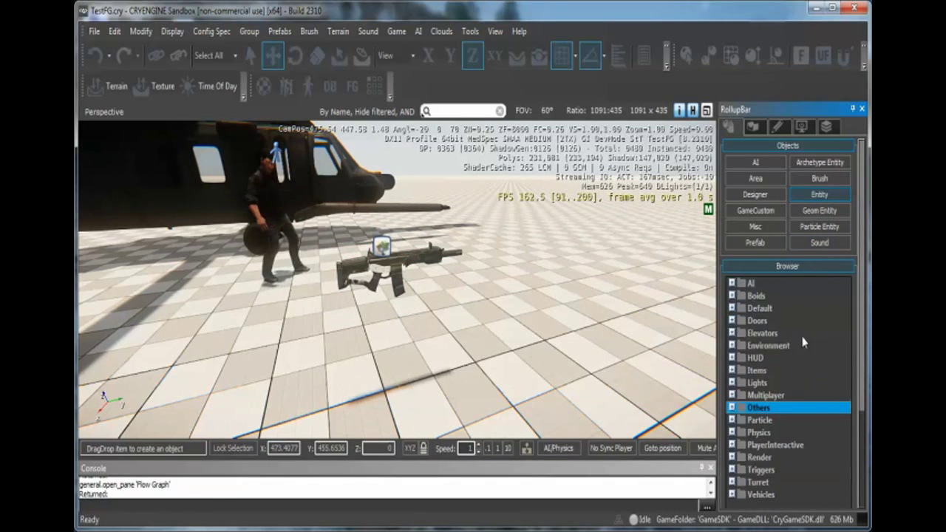
pyautogui.moveTo(862, 302); pyautogui.dragTo(848, 392)
pyautogui.click(733, 369)
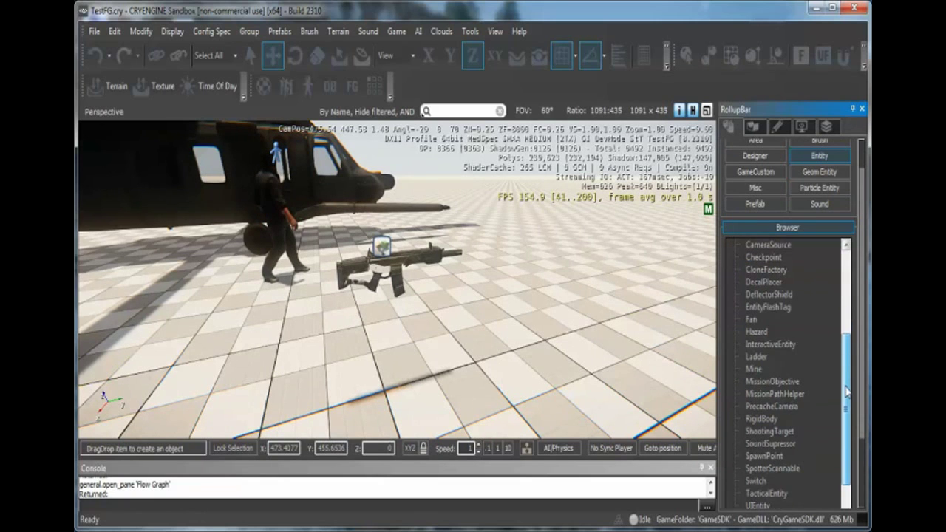
pyautogui.click(779, 383)
pyautogui.moveTo(788, 387); pyautogui.dragTo(385, 391)
pyautogui.keyDown('alt'); pyautogui.moveTo(385, 391); pyautogui.dragTo(414, 347, button='middle'); pyautogui.keyUp('alt')
pyautogui.click(384, 384)
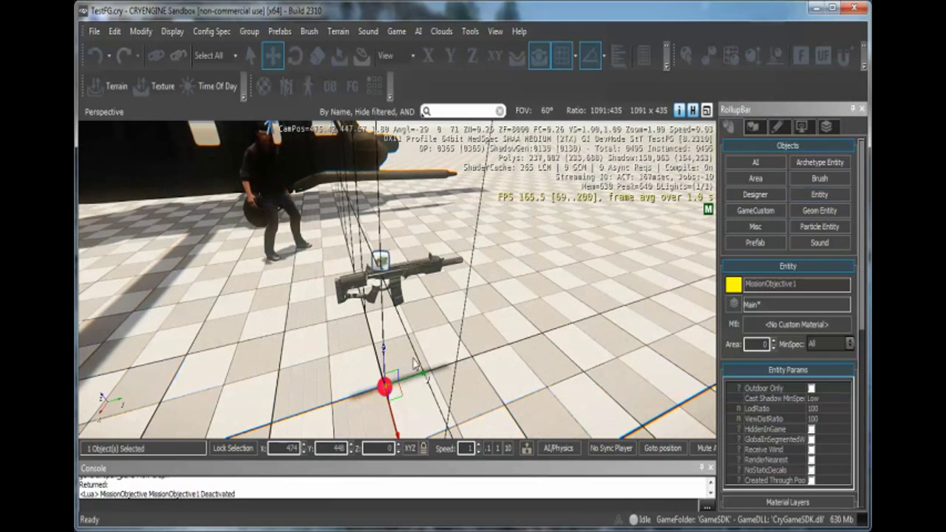
pyautogui.moveTo(556, 331); pyautogui.dragTo(465, 372, button='right')
pyautogui.click(564, 374)
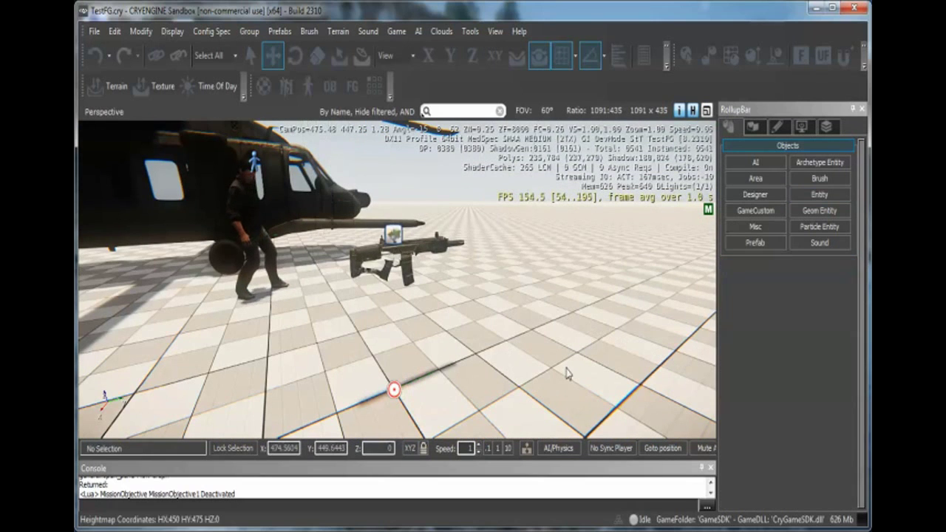
pyautogui.click(400, 390)
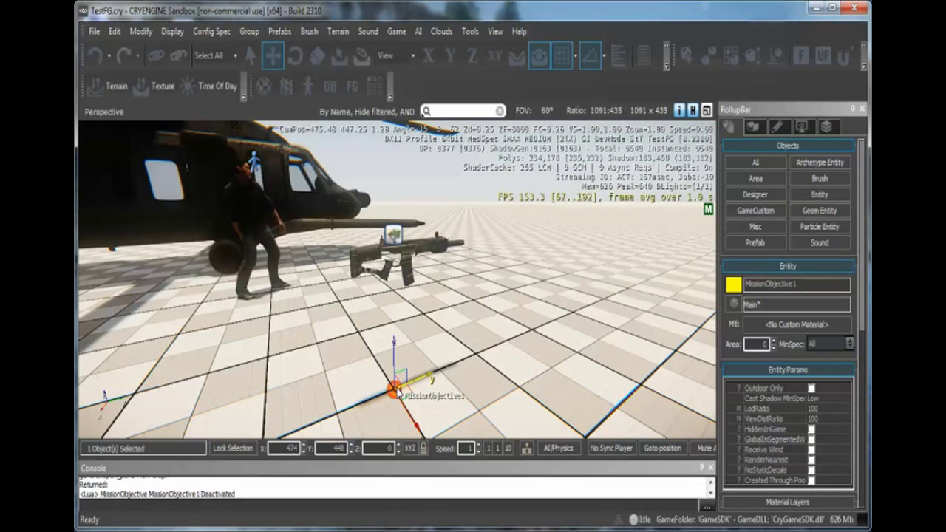
# - Add the selected mission objective as a node beside the GeomEntity node in the Human1 graph, then close the Flow Graph editor
pyautogui.click(353, 87)
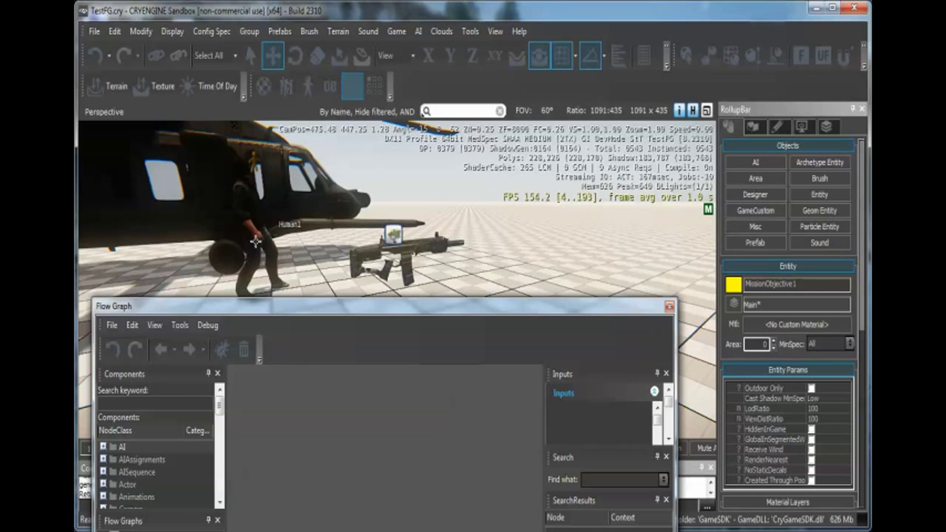
pyautogui.moveTo(206, 312); pyautogui.dragTo(210, 139)
pyautogui.click(108, 433)
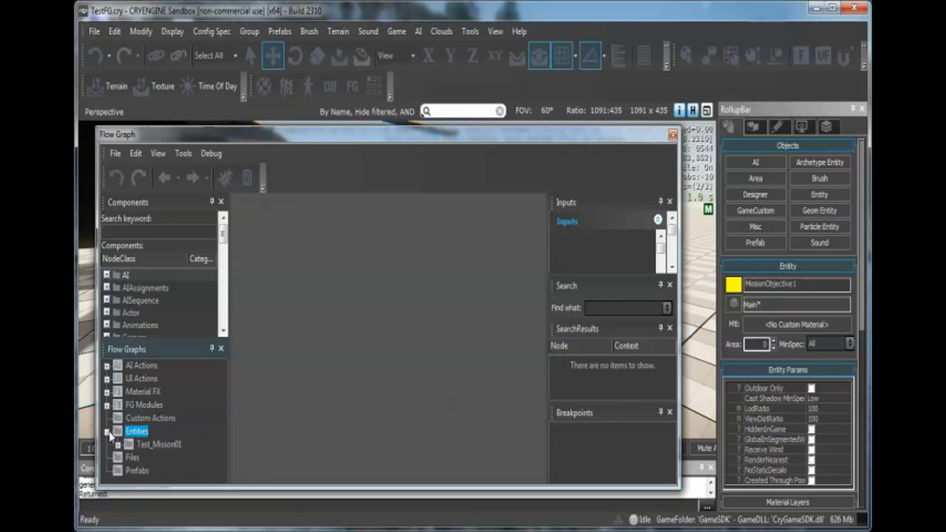
pyautogui.doubleClick(145, 445)
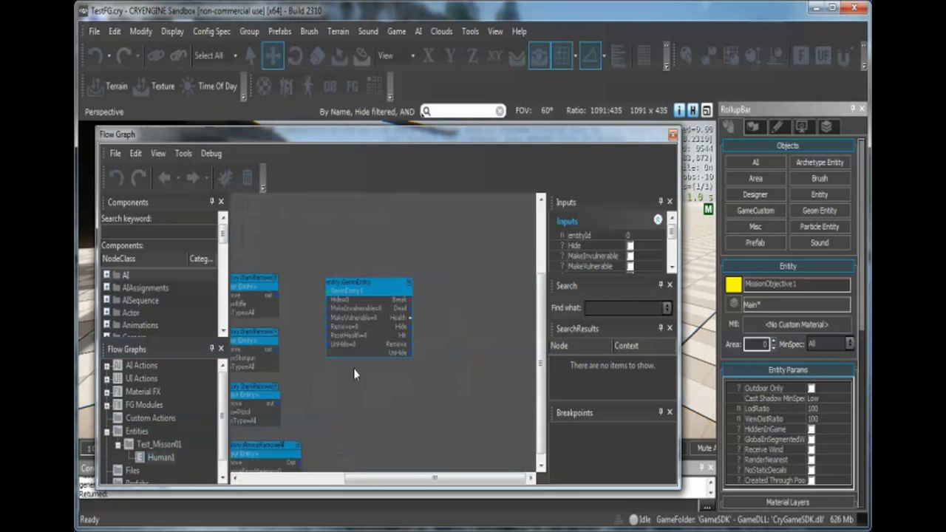
pyautogui.rightClick(407, 301)
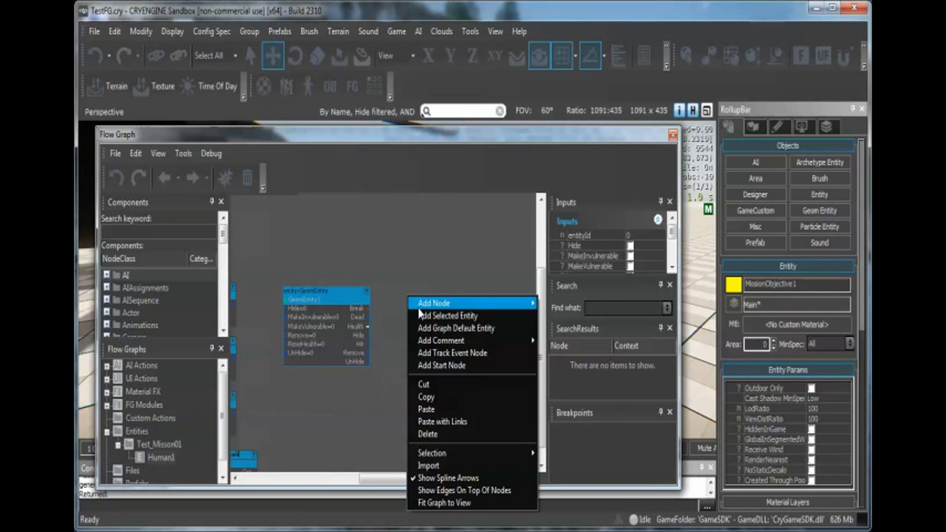
pyautogui.click(433, 316)
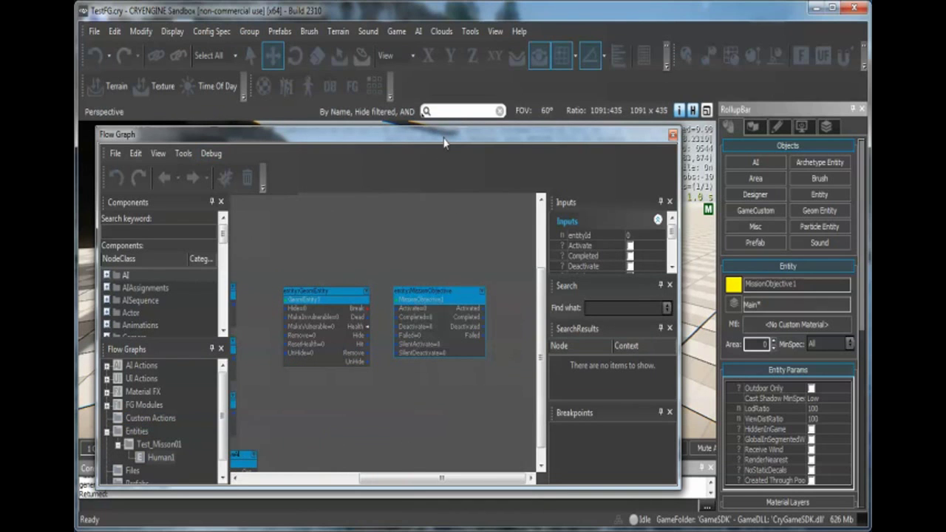
pyautogui.click(673, 135)
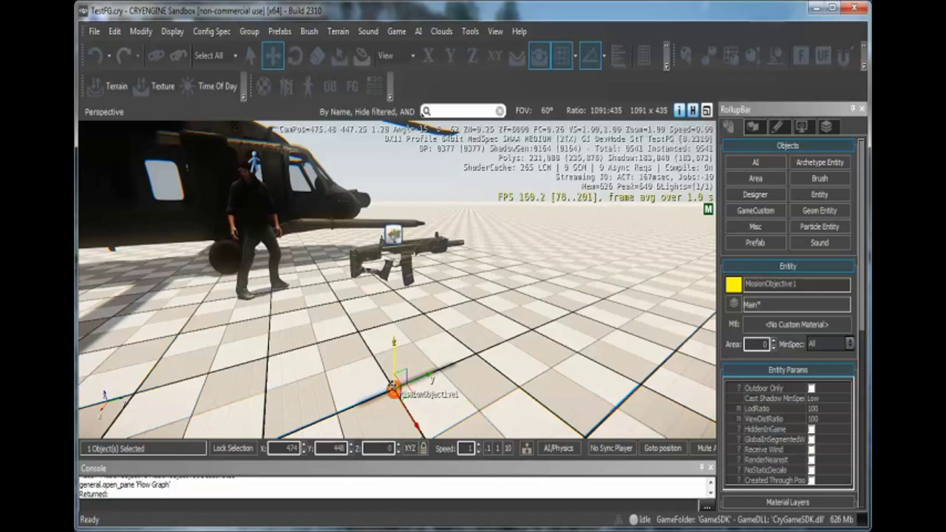
pyautogui.click(528, 314)
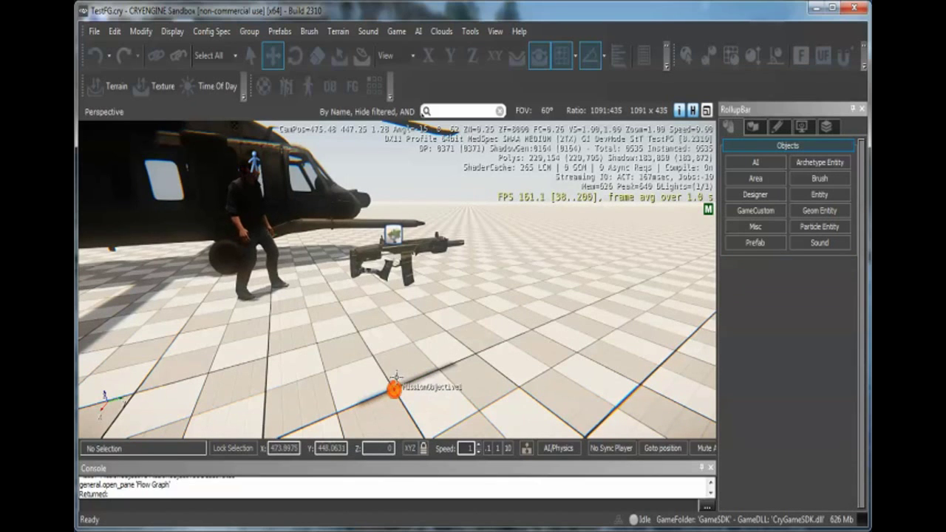
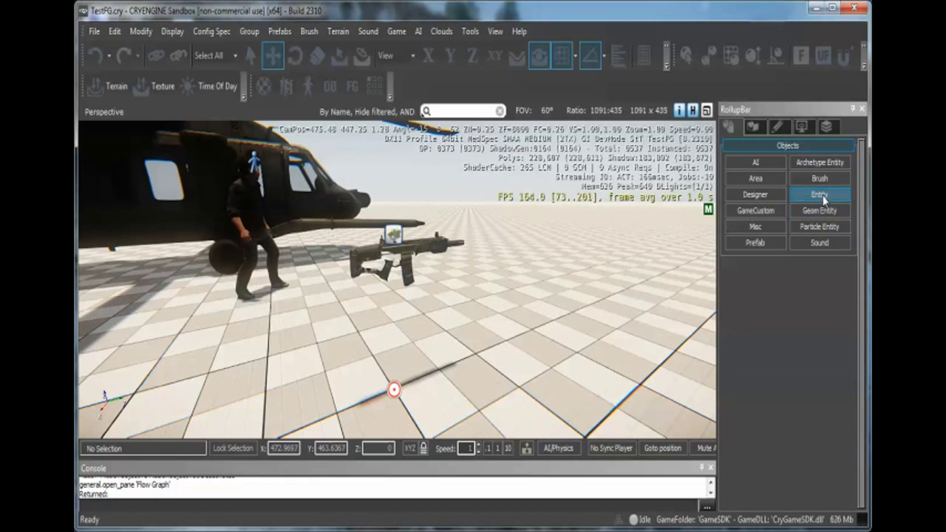
# - Place a ProximityTrigger entity from the Triggers category above the rifle
pyautogui.click(821, 196)
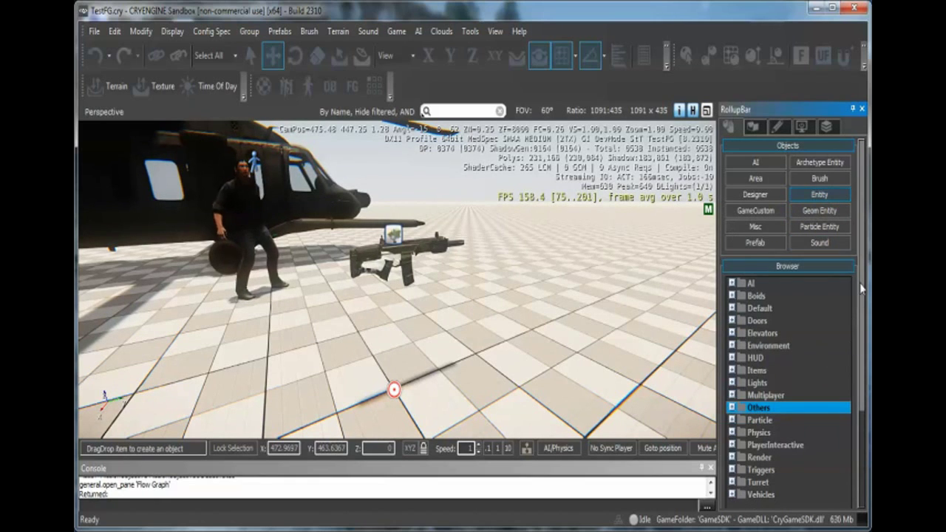
pyautogui.scroll(-3, 861, 288)
pyautogui.click(732, 370)
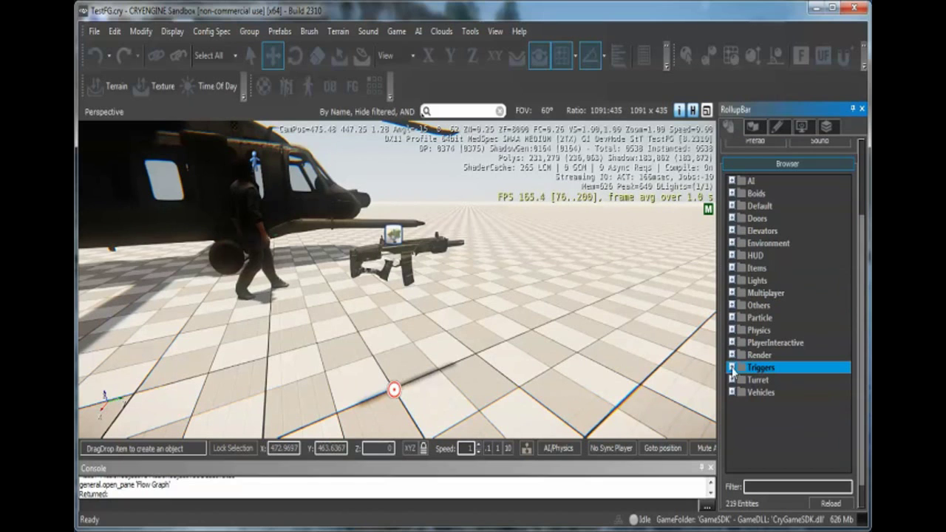
pyautogui.click(732, 368)
pyautogui.scroll(-1, 785, 414)
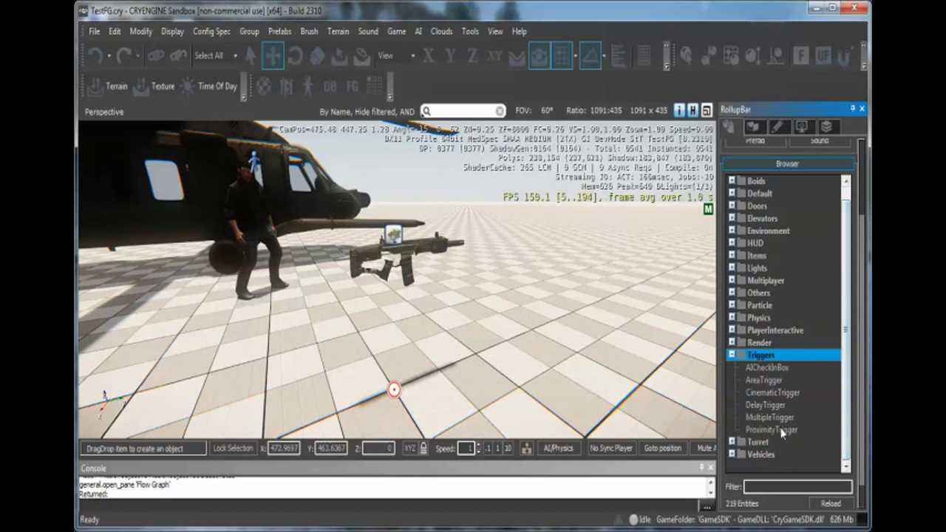
pyautogui.click(772, 430)
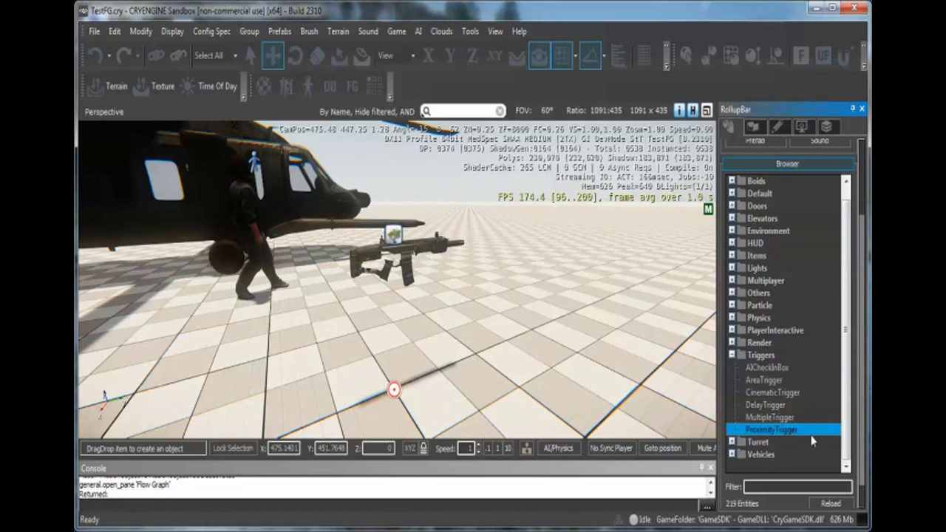
pyautogui.click(518, 56)
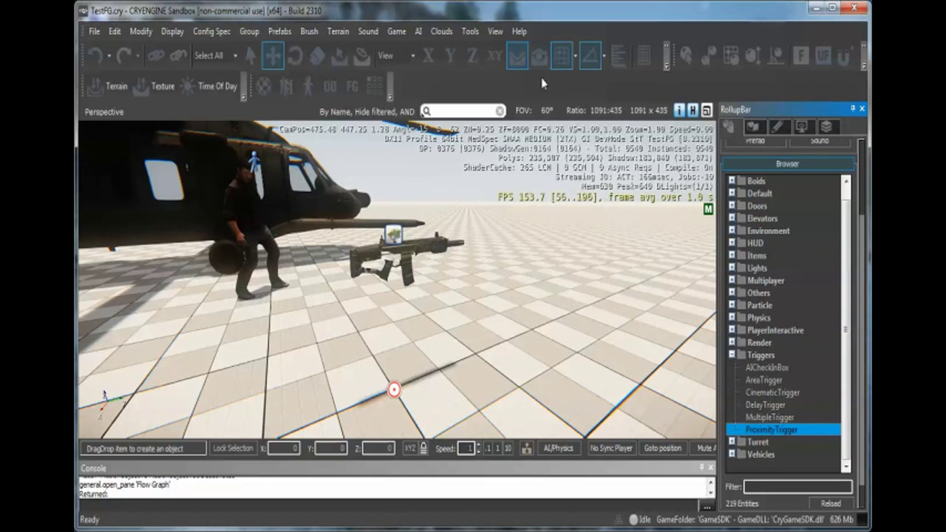
pyautogui.moveTo(782, 433); pyautogui.dragTo(401, 360)
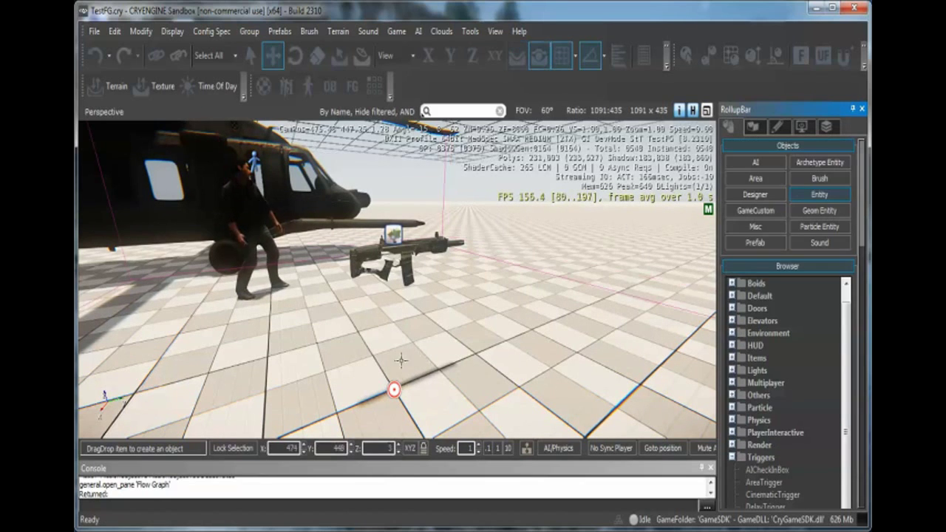
pyautogui.moveTo(395, 341); pyautogui.dragTo(410, 356, button='right')
pyautogui.press('s')
pyautogui.moveTo(378, 318); pyautogui.dragTo(343, 316, button='right')
pyautogui.press('Escape')
pyautogui.press('d')
# - Set the proximity trigger's DimX, DimY and DimZ to 2
pyautogui.moveTo(863, 215); pyautogui.dragTo(857, 307)
pyautogui.click(822, 308)
pyautogui.write('2')
pyautogui.press('Return')
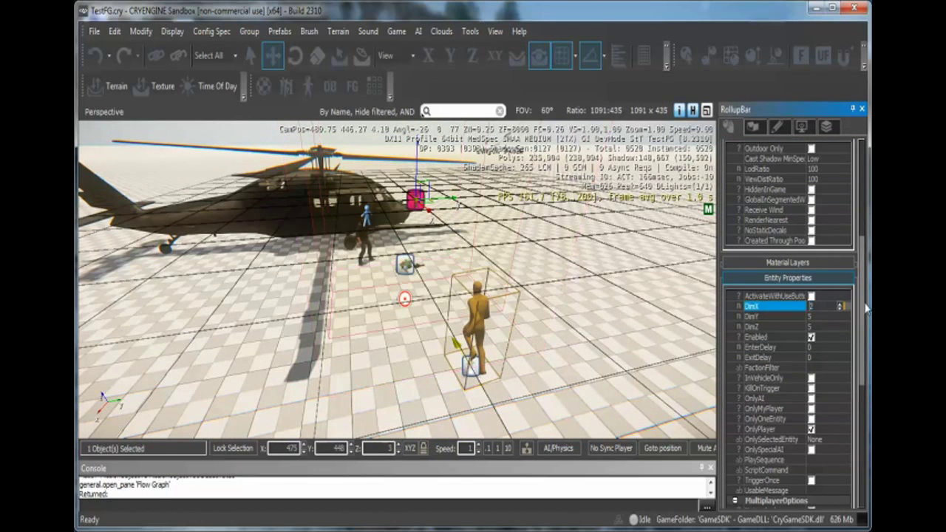
pyautogui.click(811, 317)
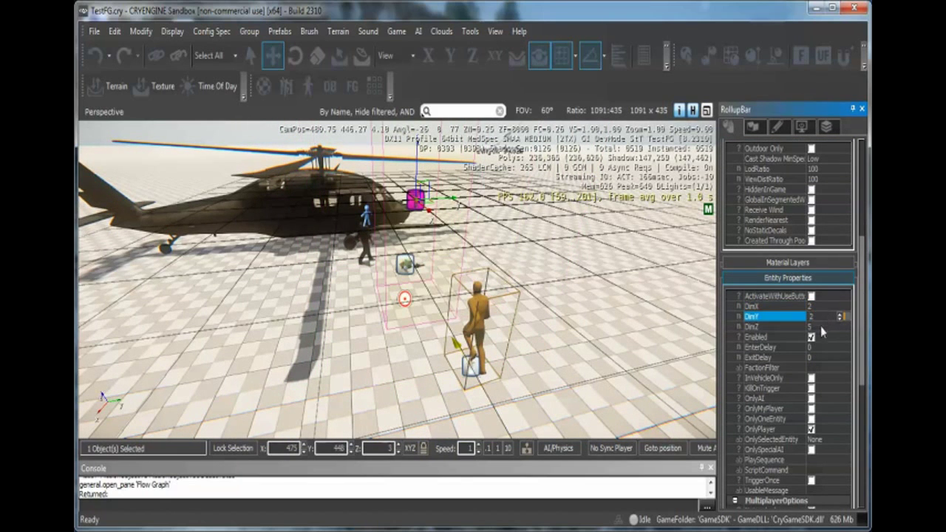
pyautogui.click(823, 329)
pyautogui.write('2')
pyautogui.press('Return')
# - Lower the proximity trigger to Z 1 and shift it along X to 474 so it is centred on the rifle
pyautogui.moveTo(541, 314); pyautogui.dragTo(440, 156, button='right')
pyautogui.press('a')
pyautogui.press('d')
pyautogui.moveTo(426, 146); pyautogui.dragTo(424, 229)
pyautogui.moveTo(393, 210); pyautogui.dragTo(481, 253, button='right')
pyautogui.press('a')
pyautogui.press('d')
pyautogui.press('w')
pyautogui.press('a')
pyautogui.moveTo(465, 261); pyautogui.dragTo(380, 247)
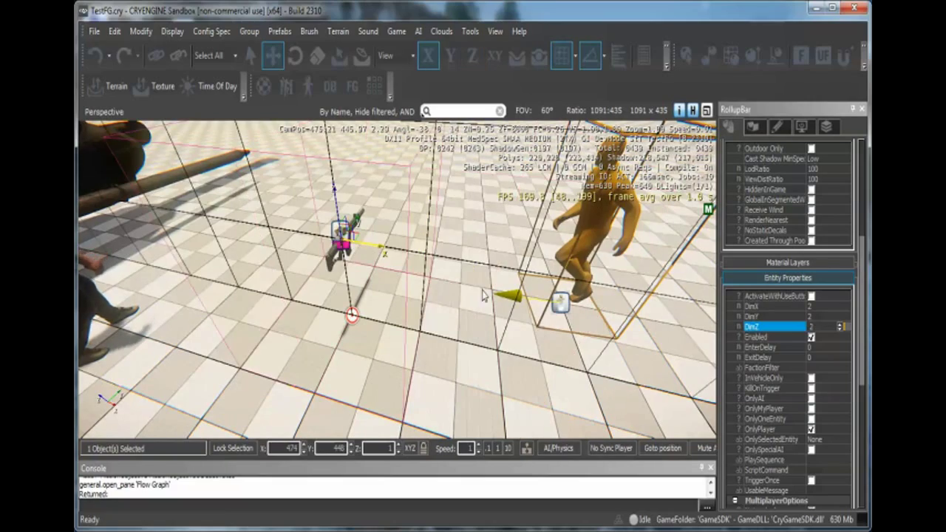
# - Inspect the trigger's placement around the rifle and reselect the proximity trigger
pyautogui.click(515, 374)
pyautogui.press('w')
pyautogui.moveTo(515, 374); pyautogui.dragTo(371, 264, button='right')
pyautogui.press('s')
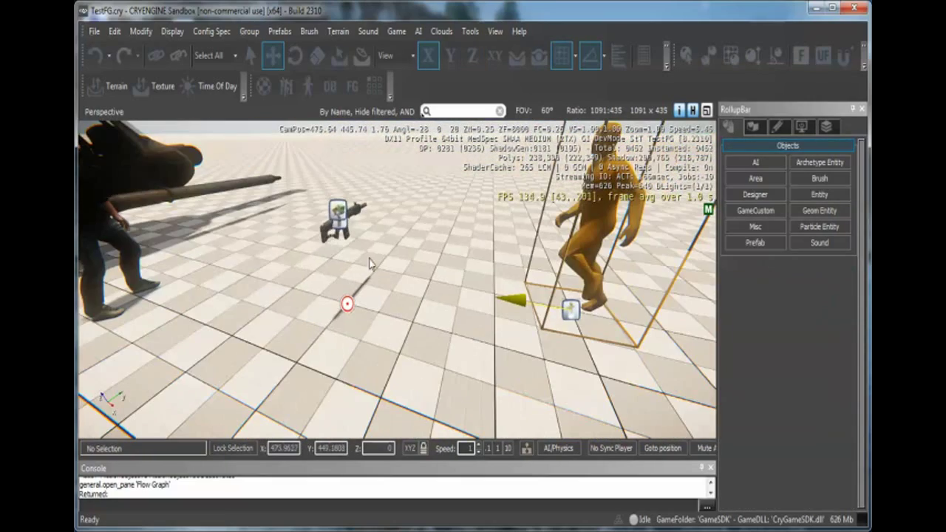
pyautogui.click(340, 219)
pyautogui.moveTo(444, 263)
pyautogui.keyDown('alt'); pyautogui.mouseDown(button='middle')
pyautogui.moveTo(452, 285)
pyautogui.moveTo(443, 246)
pyautogui.moveTo(430, 277)
pyautogui.moveTo(443, 264)
pyautogui.mouseUp(button='middle'); pyautogui.keyUp('alt')
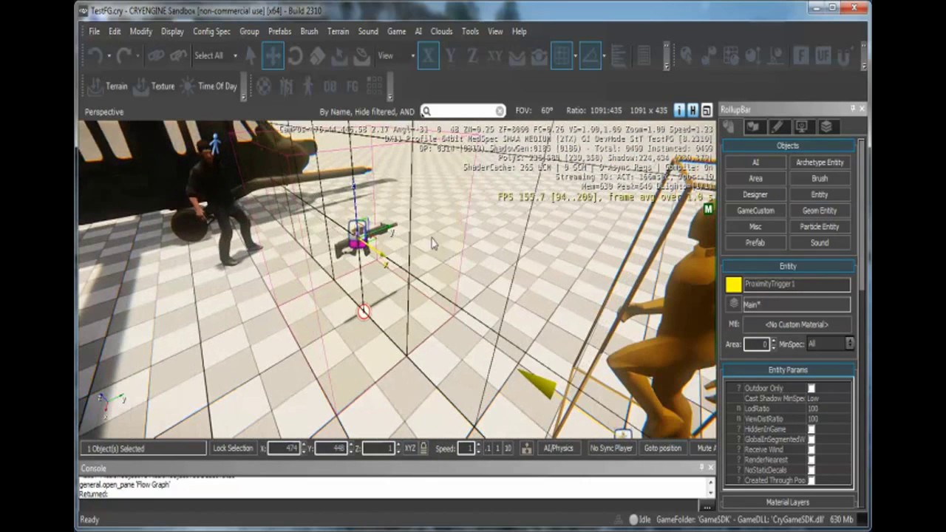
pyautogui.click(446, 269)
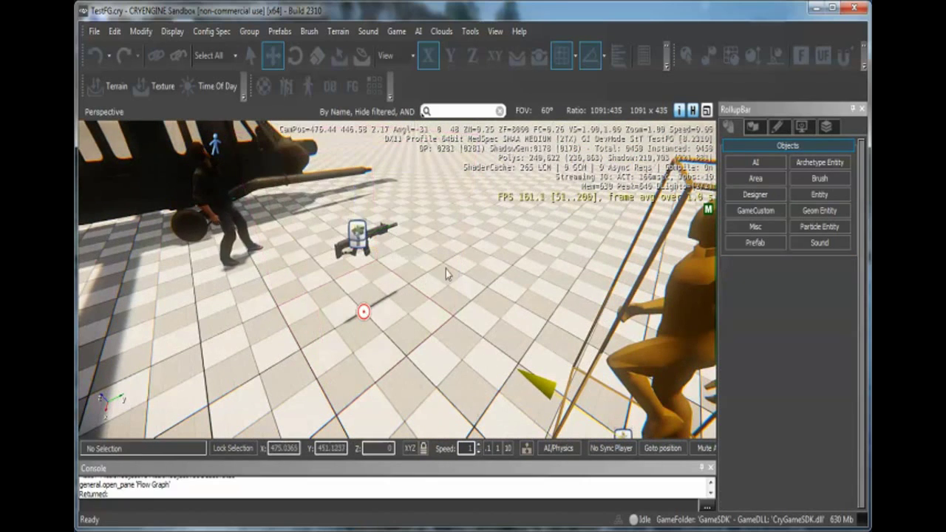
pyautogui.click(357, 235)
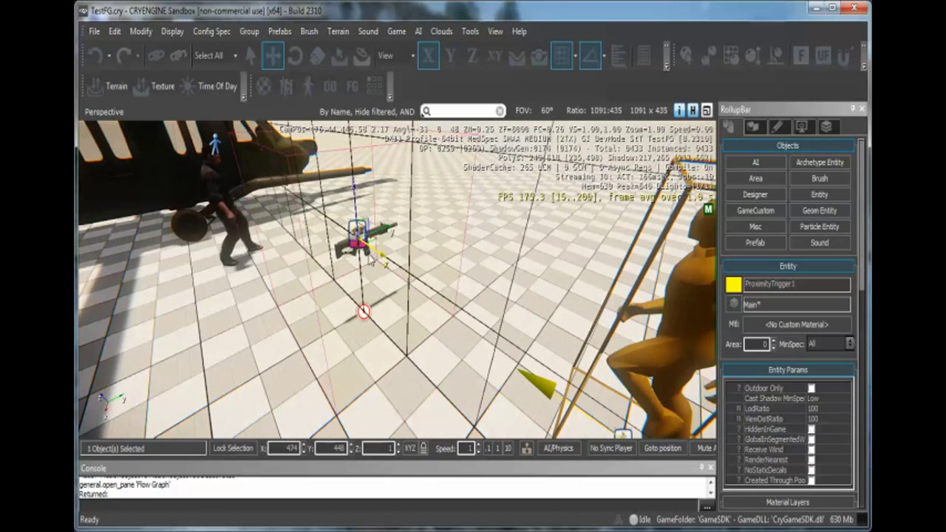
# - Open the Human1 flow graph under Test_Misson01 and add the selected proximity trigger as a node beside the MissionObjective node
pyautogui.click(351, 88)
pyautogui.click(137, 432)
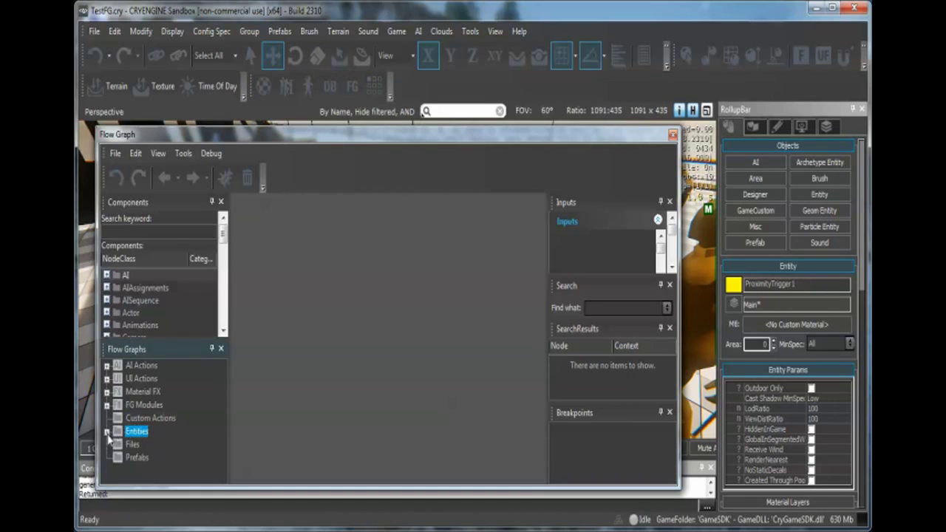
pyautogui.click(107, 432)
pyautogui.click(156, 445)
pyautogui.click(118, 444)
pyautogui.click(161, 458)
pyautogui.moveTo(403, 407); pyautogui.dragTo(314, 400, button='right')
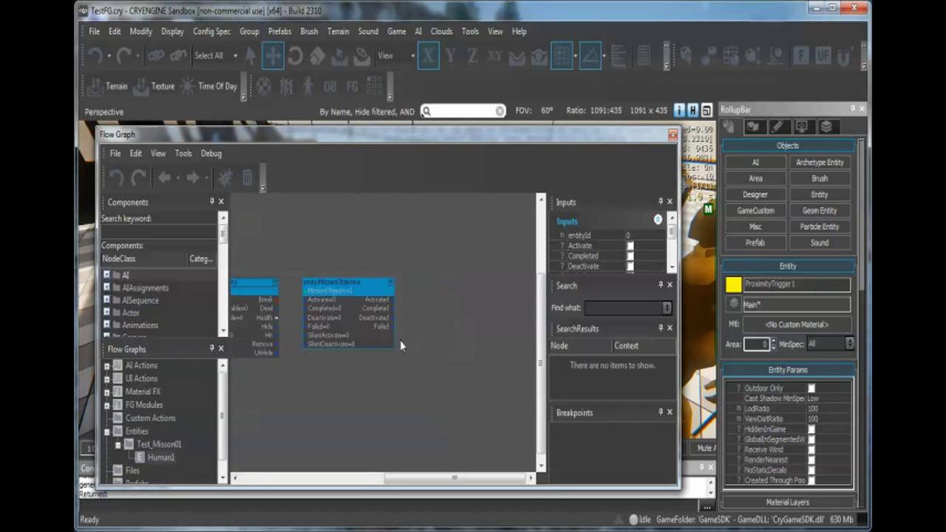
pyautogui.rightClick(425, 296)
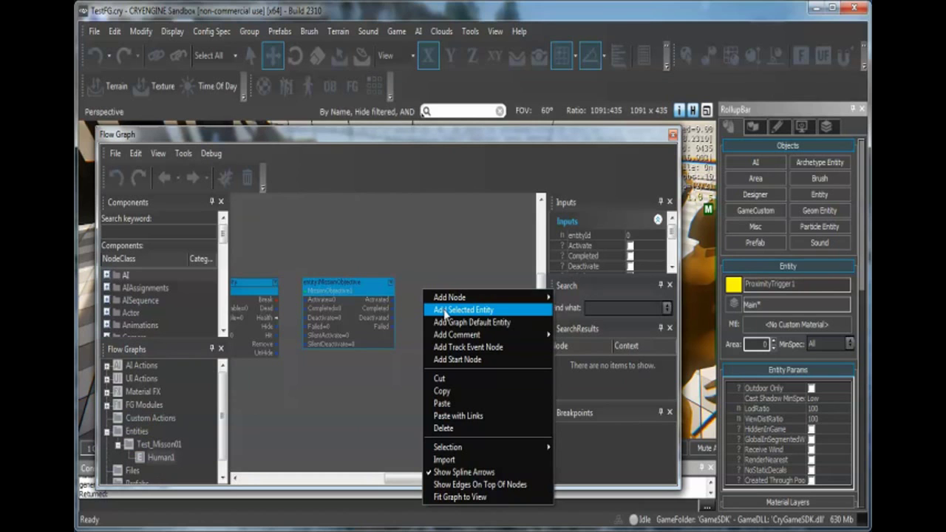
pyautogui.click(445, 312)
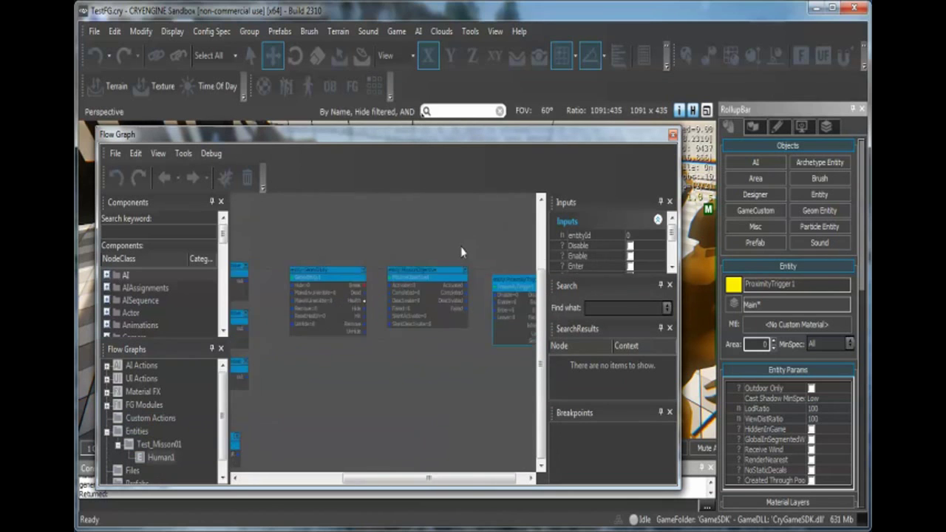
# - Examine the GeomEntity, MissionObjective and ProximityTrigger nodes and their ports in the graph
pyautogui.moveTo(384, 272); pyautogui.dragTo(350, 264, button='right')
pyautogui.moveTo(252, 256); pyautogui.dragTo(510, 397)
pyautogui.scroll(3, 323, 305)
pyautogui.moveTo(245, 262); pyautogui.dragTo(301, 299)
pyautogui.moveTo(346, 391); pyautogui.dragTo(347, 392)
pyautogui.moveTo(444, 431); pyautogui.dragTo(399, 424, button='right')
pyautogui.click(308, 265)
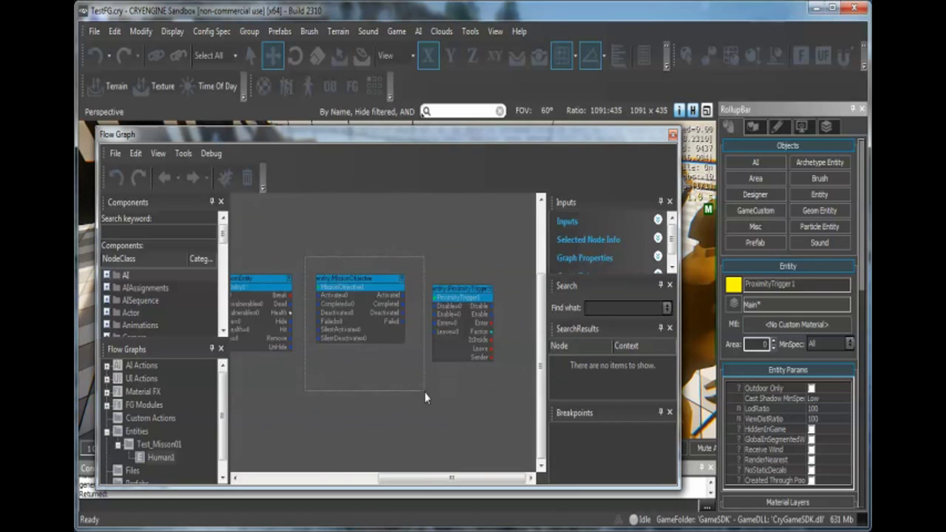
pyautogui.moveTo(412, 400); pyautogui.dragTo(413, 400)
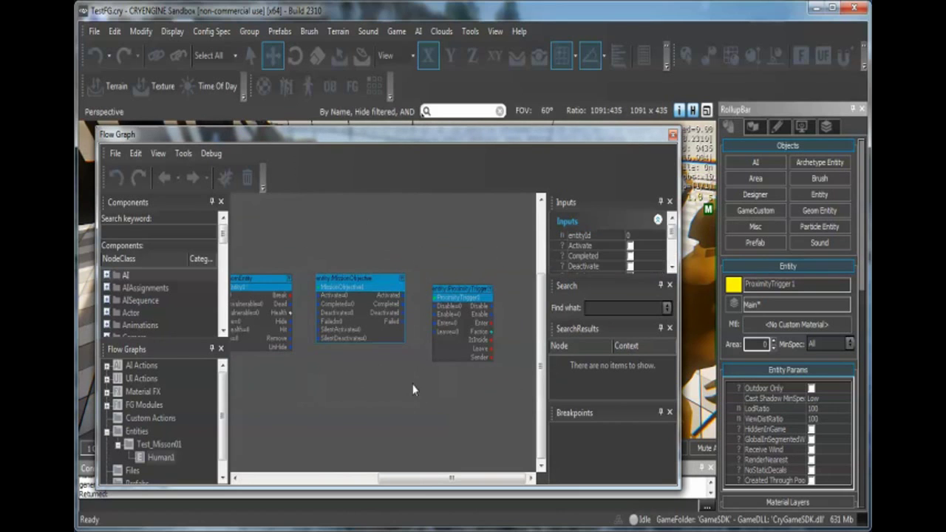
pyautogui.click(409, 250)
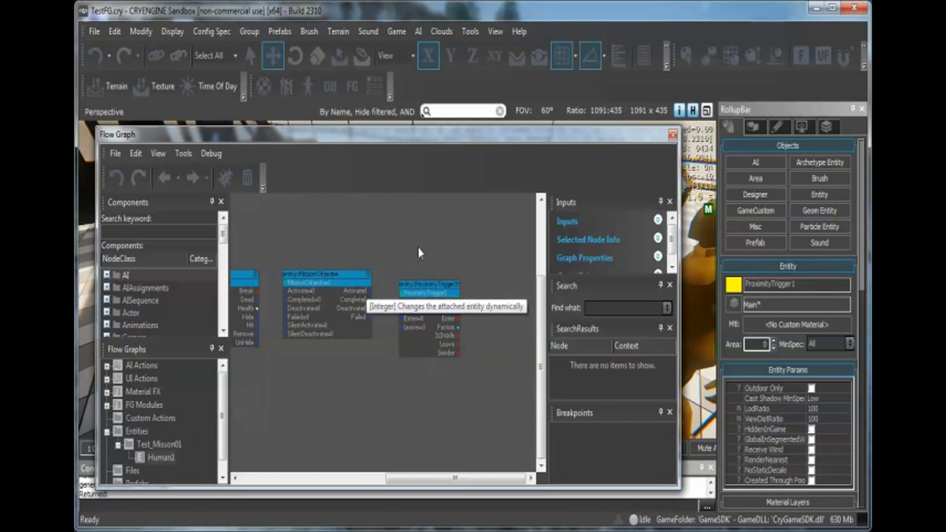
pyautogui.scroll(2, 416, 265)
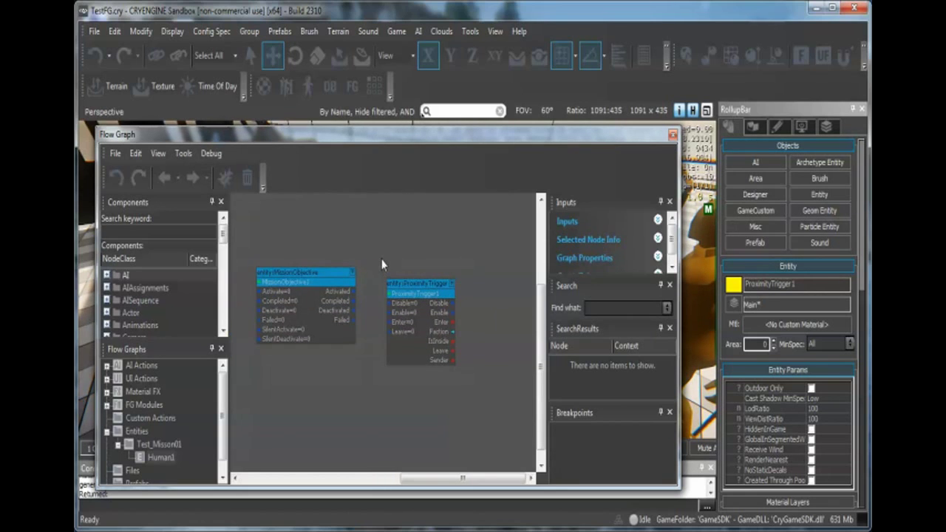
pyautogui.moveTo(459, 389); pyautogui.dragTo(464, 400)
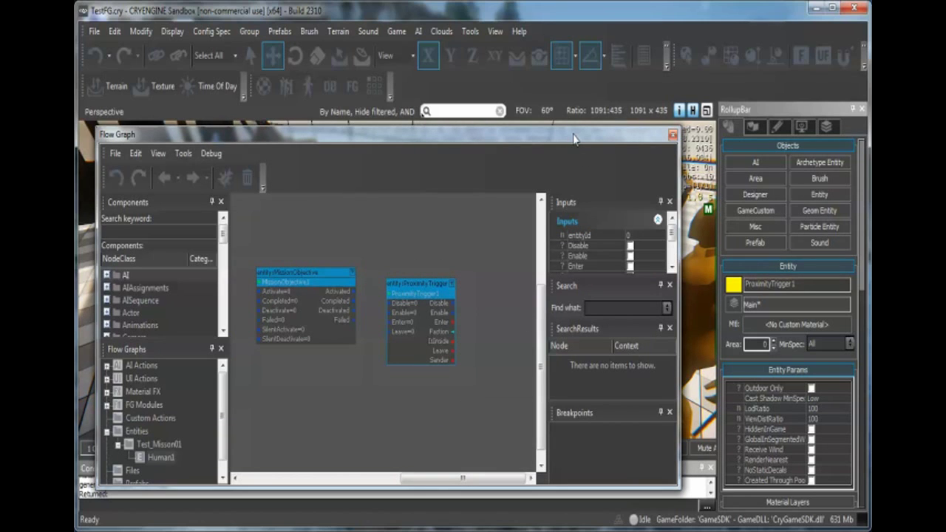
# - Close the flow graph and inspect the proximity trigger and mission objective around the rifle in the level
pyautogui.click(673, 137)
pyautogui.click(362, 287)
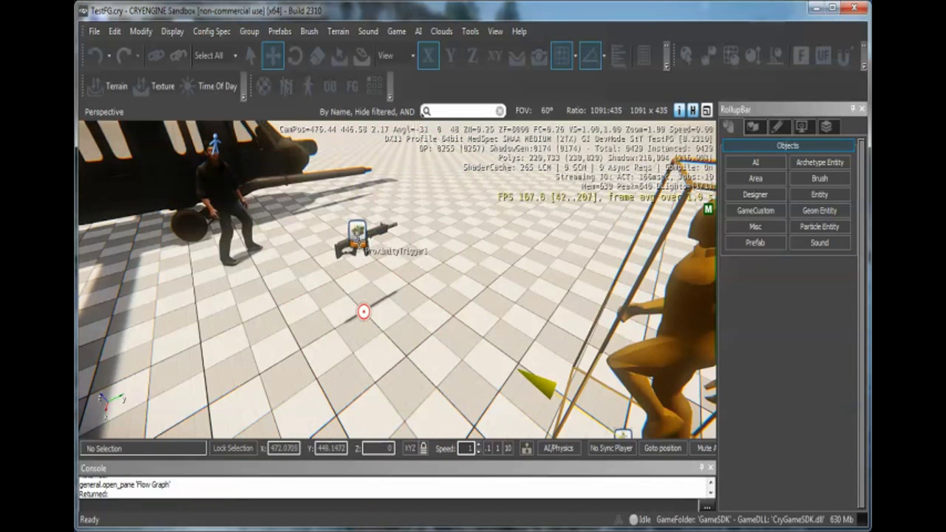
pyautogui.click(356, 233)
pyautogui.click(425, 283)
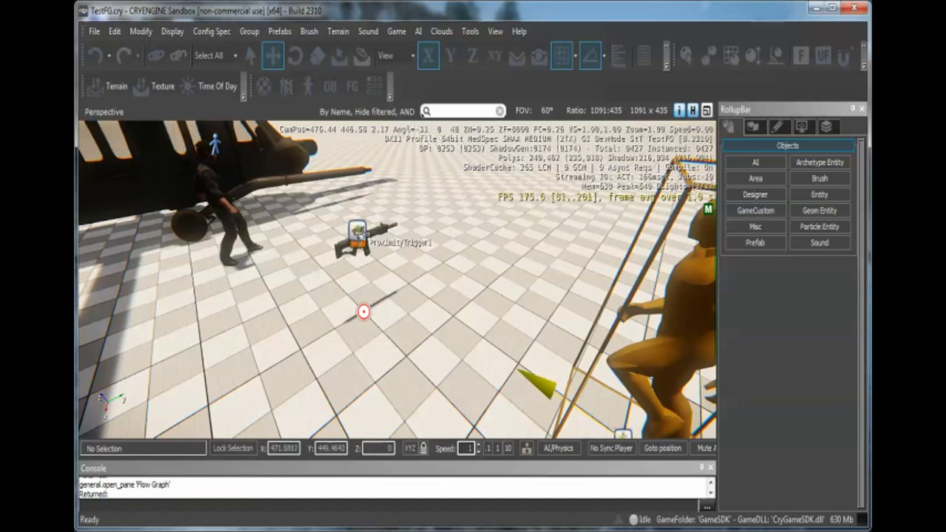
pyautogui.click(358, 232)
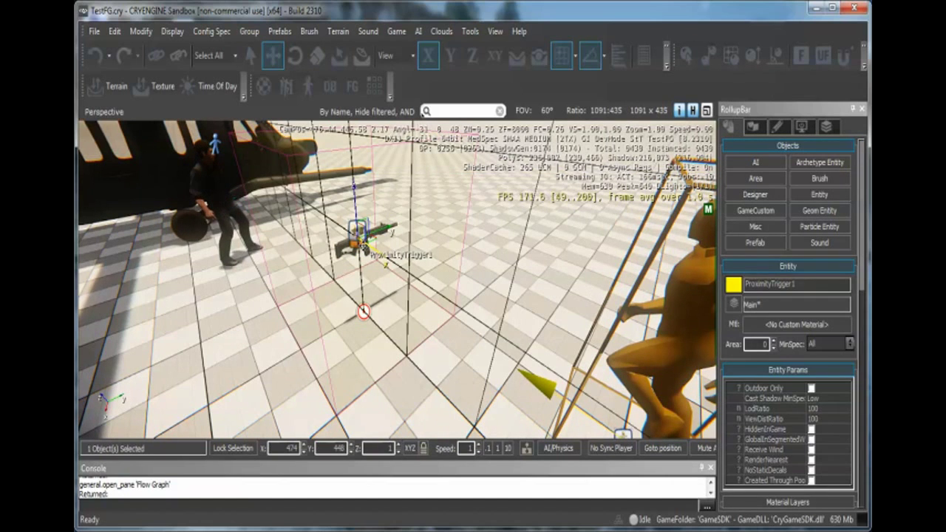
pyautogui.click(565, 273)
pyautogui.click(363, 311)
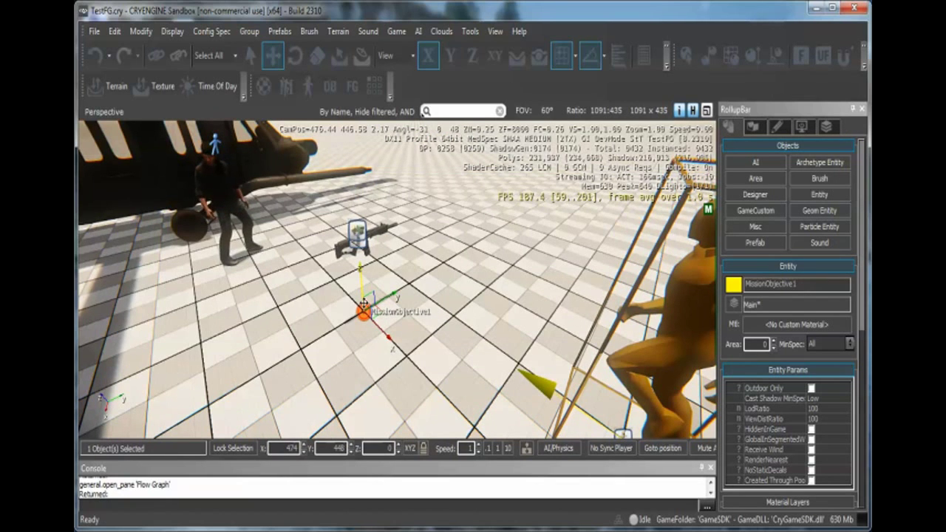
pyautogui.click(413, 194)
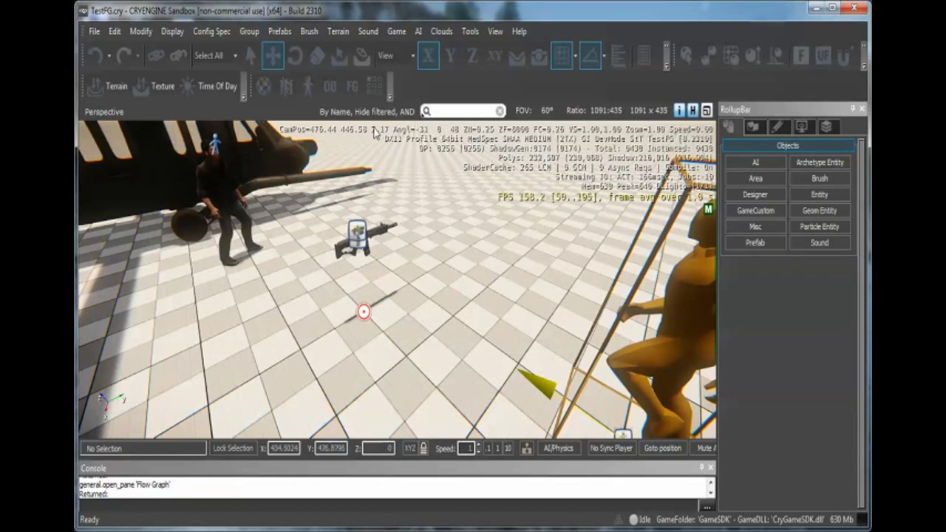
pyautogui.click(358, 236)
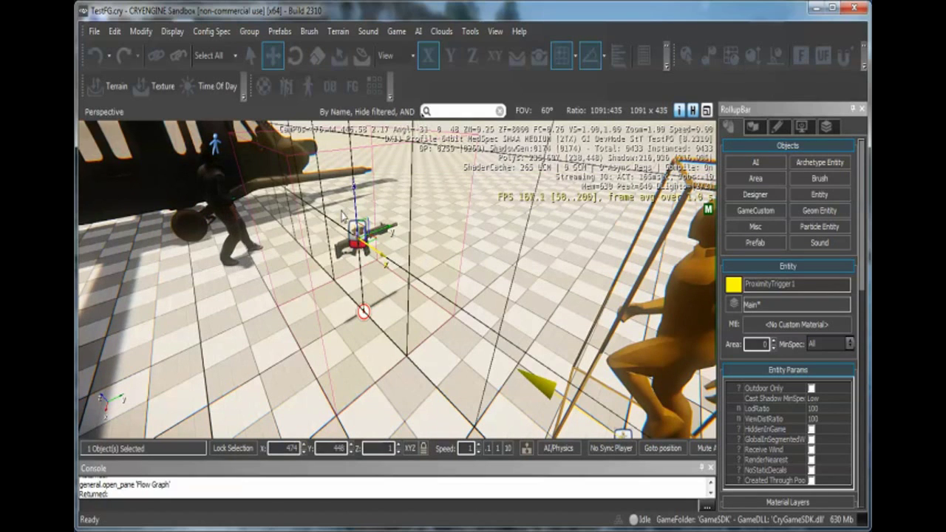
pyautogui.click(583, 221)
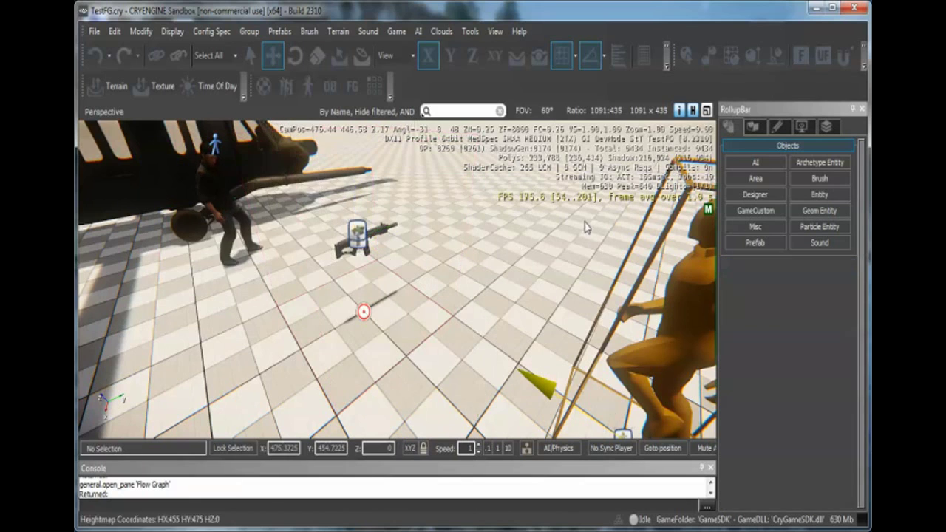
# - Reopen the Human1 flow graph from the Test_Misson01 entities and bring the three rifle pickup nodes into view
pyautogui.click(351, 87)
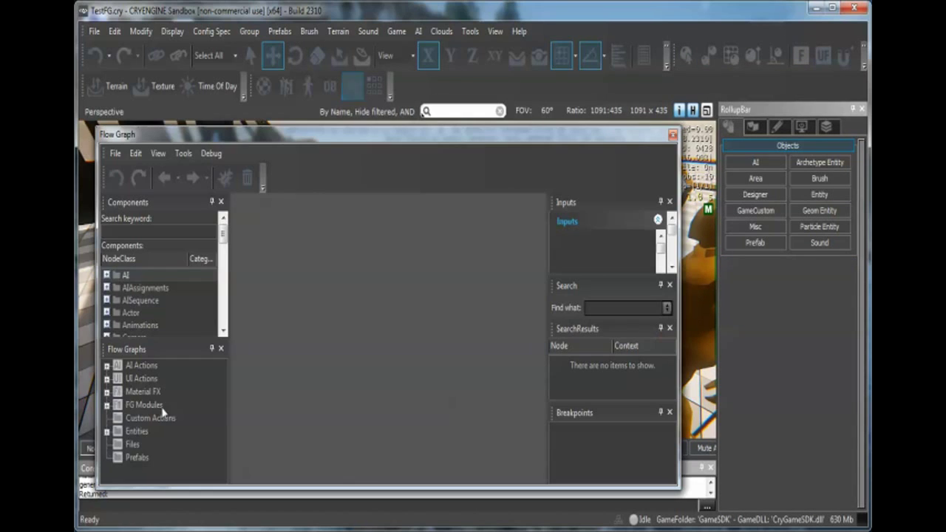
pyautogui.doubleClick(117, 438)
pyautogui.click(118, 446)
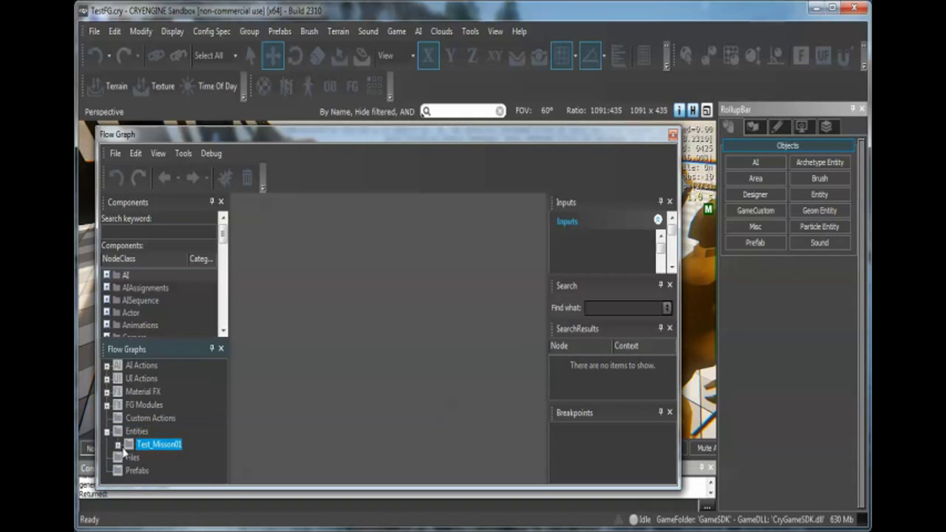
pyautogui.click(119, 446)
pyautogui.click(166, 457)
pyautogui.moveTo(338, 348); pyautogui.dragTo(406, 320, button='right')
pyautogui.scroll(-2, 390, 329)
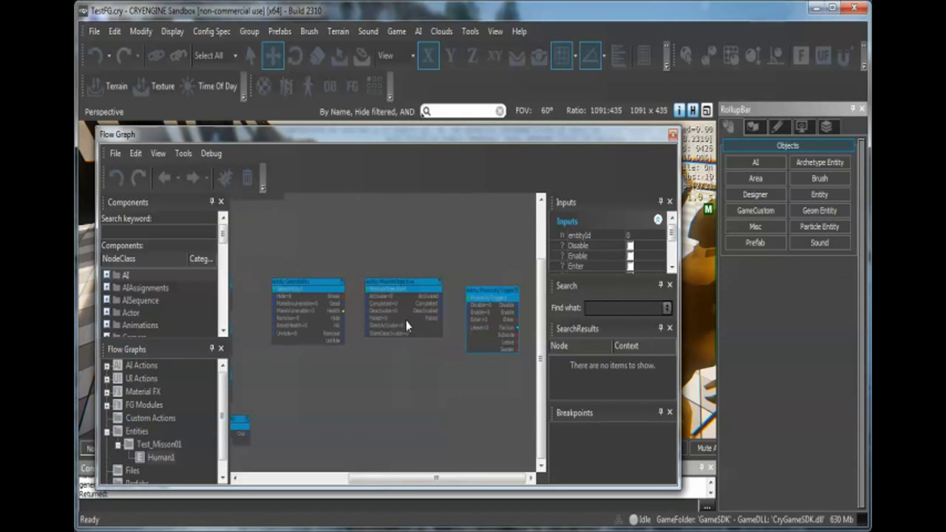
# - Rearrange the nodes in a row in the order MissionObjective, ProximityTrigger, GeomEntity
pyautogui.moveTo(395, 285); pyautogui.dragTo(331, 221)
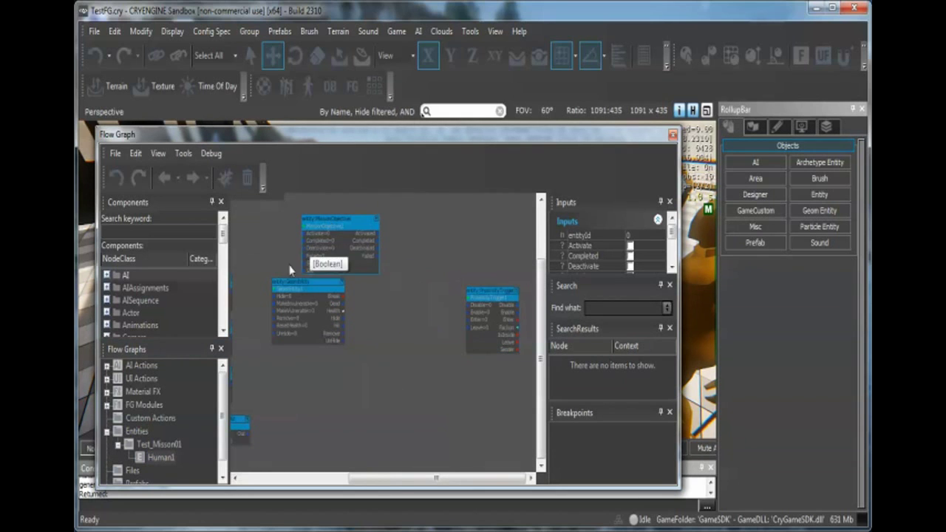
pyautogui.moveTo(279, 286); pyautogui.dragTo(497, 236)
pyautogui.moveTo(473, 297); pyautogui.dragTo(399, 244)
pyautogui.moveTo(329, 219); pyautogui.dragTo(306, 254)
pyautogui.moveTo(410, 239); pyautogui.dragTo(386, 256)
pyautogui.moveTo(511, 229); pyautogui.dragTo(454, 250)
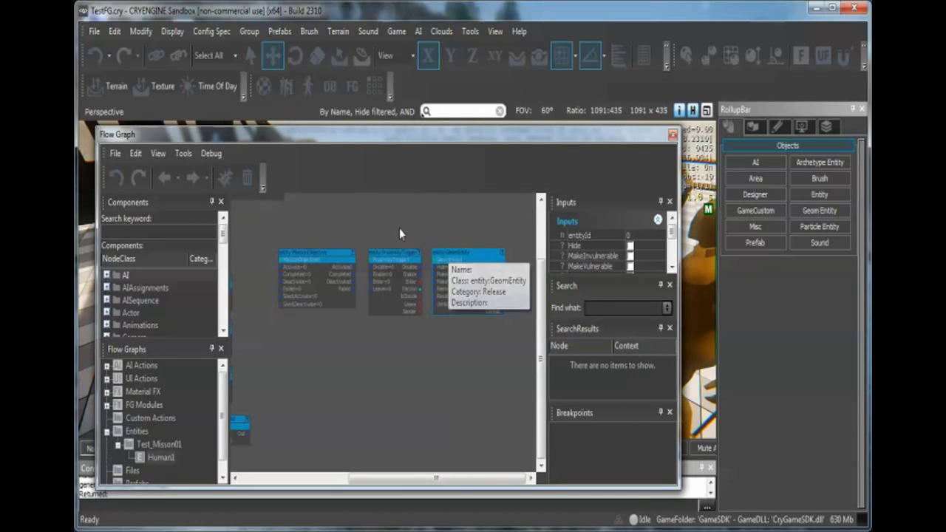
pyautogui.scroll(4, 399, 222)
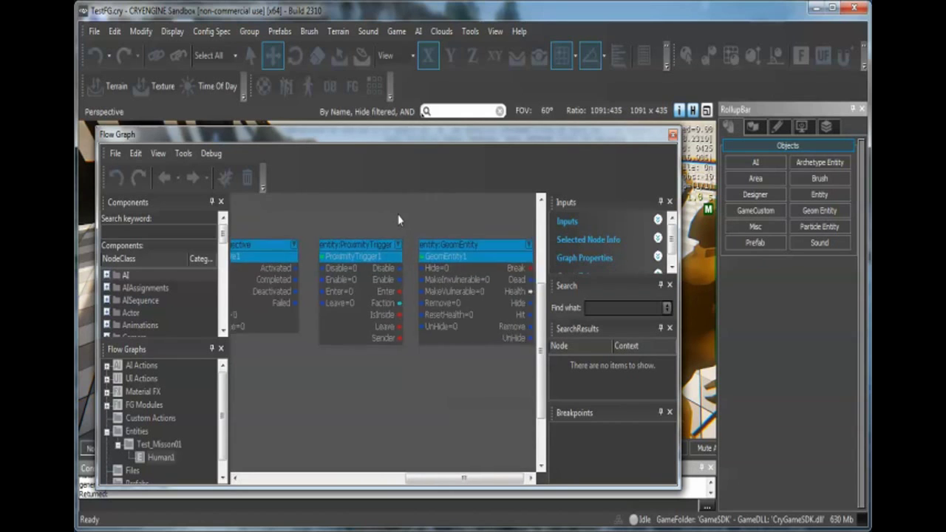
pyautogui.moveTo(351, 217); pyautogui.dragTo(411, 218, button='right')
pyautogui.moveTo(267, 221)
pyautogui.mouseDown(button='right')
pyautogui.moveTo(395, 224)
pyautogui.moveTo(282, 224)
pyautogui.mouseUp(button='right')
pyautogui.moveTo(472, 229); pyautogui.dragTo(414, 221, button='right')
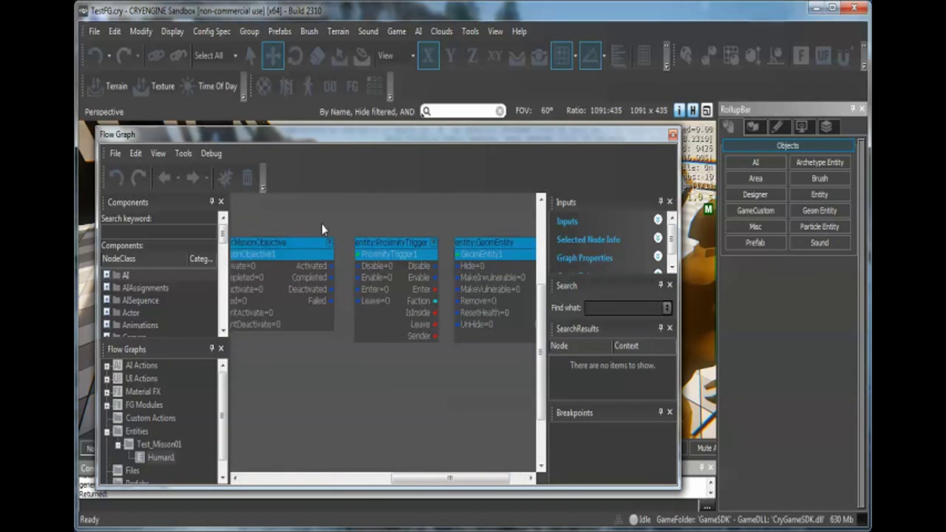
# - Connect the mission objective's Activated output to the proximity trigger's Enable input and its Deactivated output to Disable
pyautogui.moveTo(321, 223); pyautogui.dragTo(346, 219, button='right')
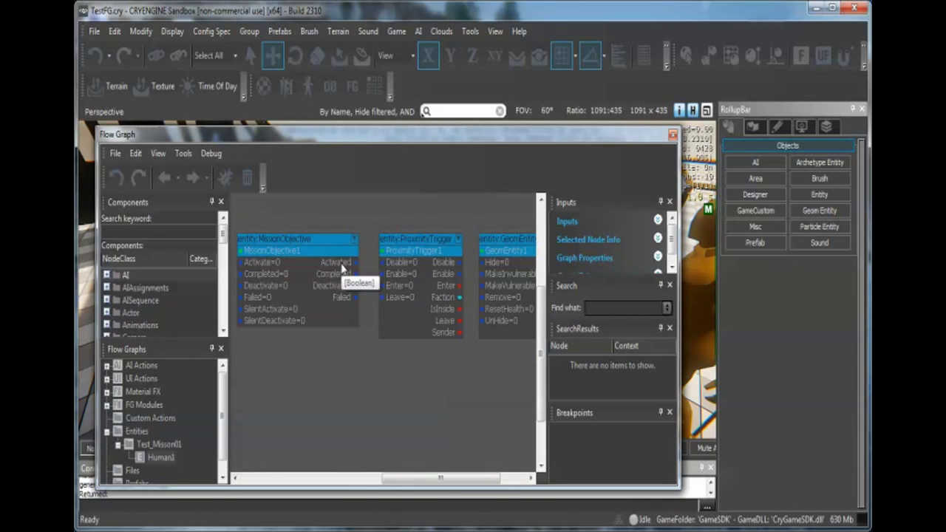
pyautogui.moveTo(356, 264); pyautogui.dragTo(388, 273)
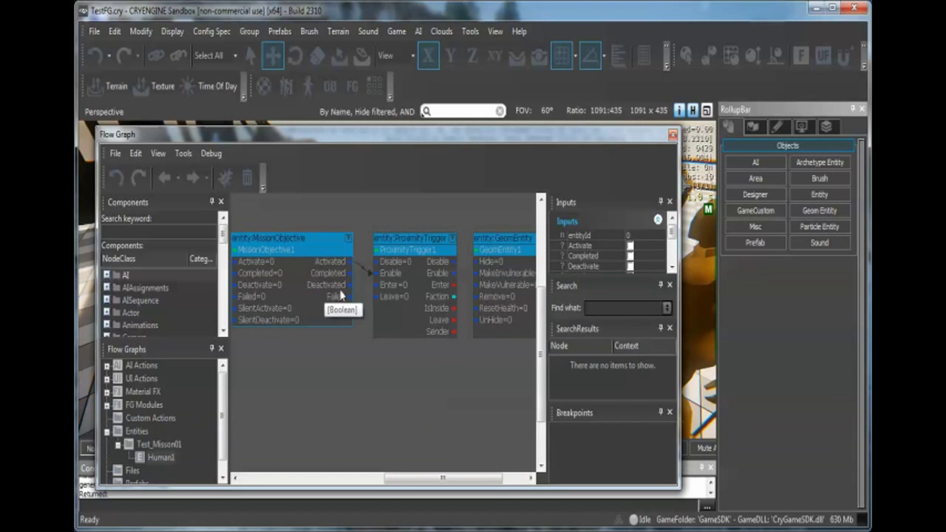
pyautogui.moveTo(352, 294); pyautogui.dragTo(421, 251)
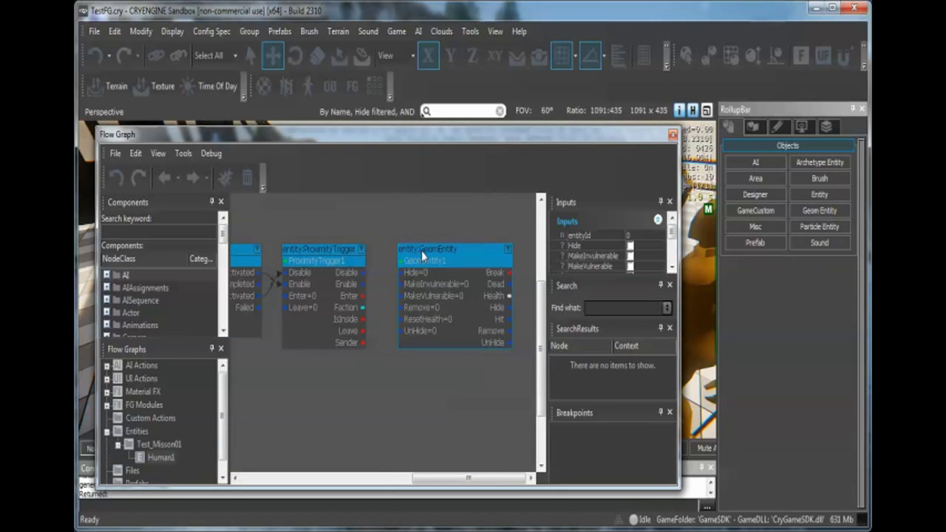
# - Space out the ProximityTrigger and GeomEntity nodes and connect the trigger's Enter output to the GeomEntity's Hide input
pyautogui.moveTo(341, 249); pyautogui.dragTo(415, 250)
pyautogui.moveTo(287, 236); pyautogui.dragTo(389, 385)
pyautogui.click(406, 214)
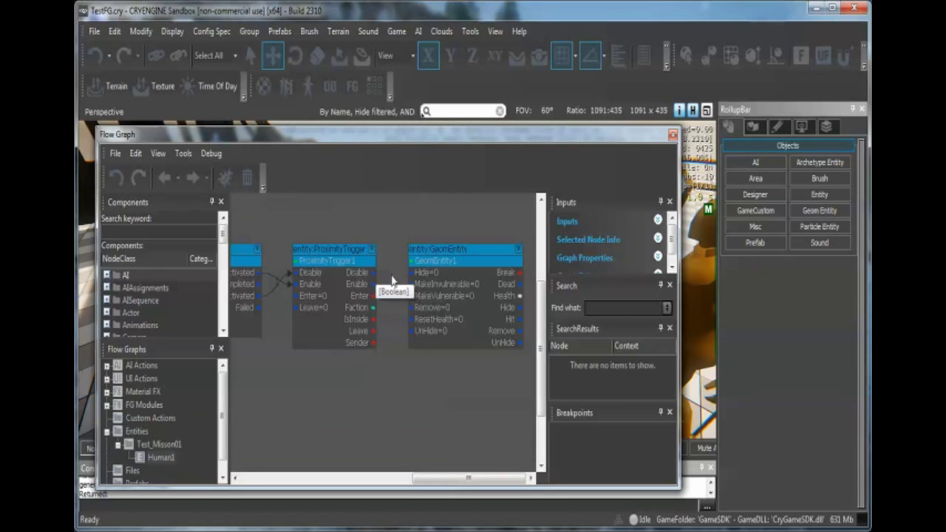
pyautogui.moveTo(374, 299); pyautogui.dragTo(419, 273)
# - Add an Inventory:ItemAdd node below the GeomEntity node and connect the proximity trigger's Enter output to its add input
pyautogui.moveTo(411, 393); pyautogui.dragTo(386, 359, button='right')
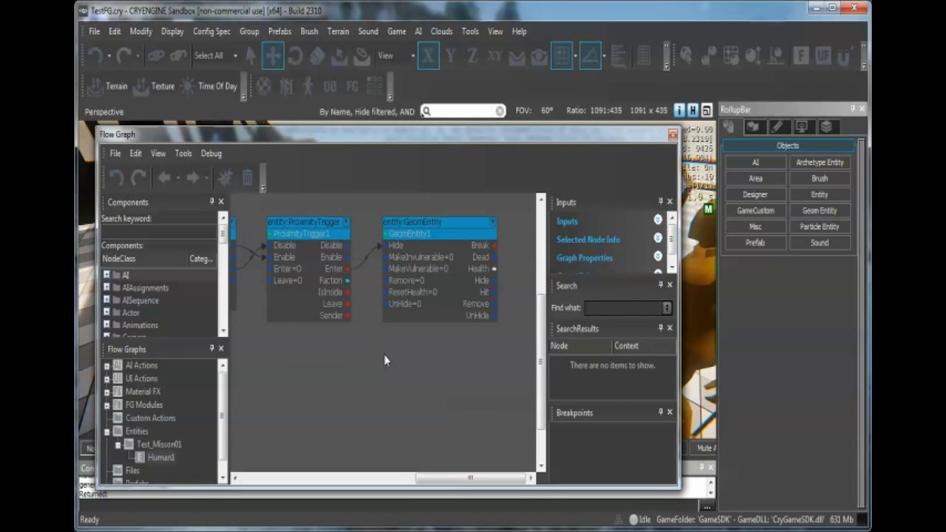
pyautogui.rightClick(384, 360)
pyautogui.moveTo(422, 364)
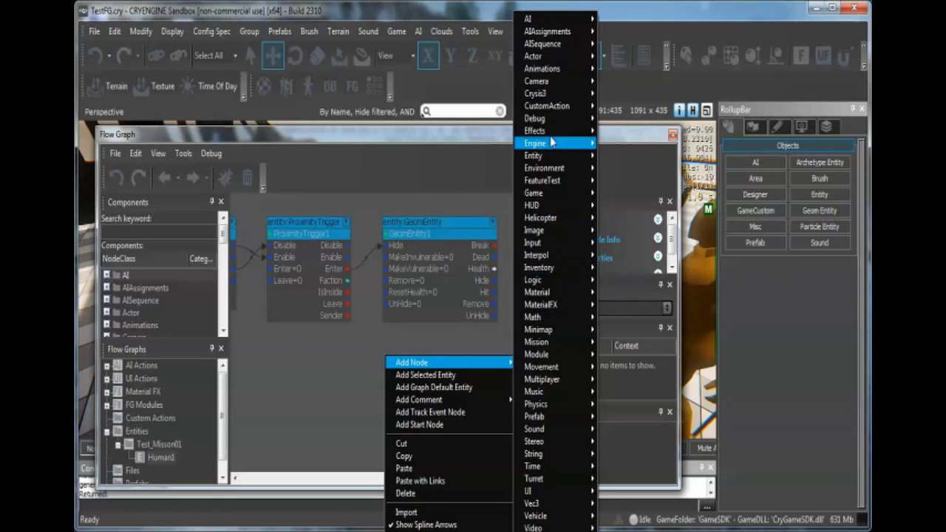
pyautogui.moveTo(551, 271)
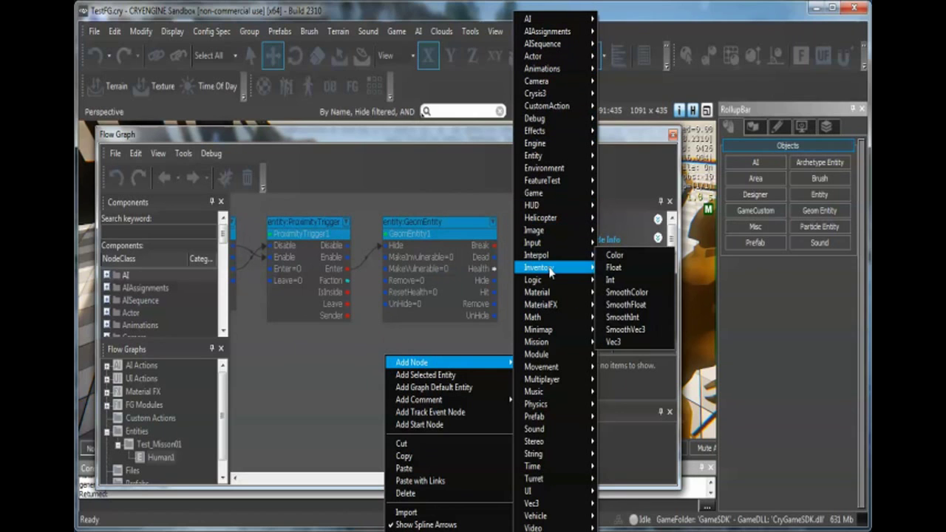
pyautogui.click(625, 343)
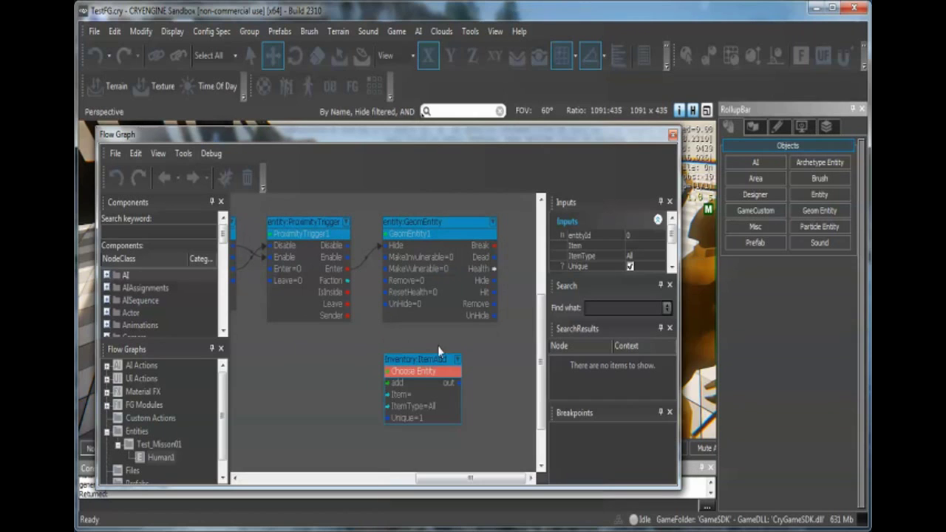
pyautogui.moveTo(412, 360); pyautogui.dragTo(415, 354)
pyautogui.moveTo(350, 269); pyautogui.dragTo(392, 377)
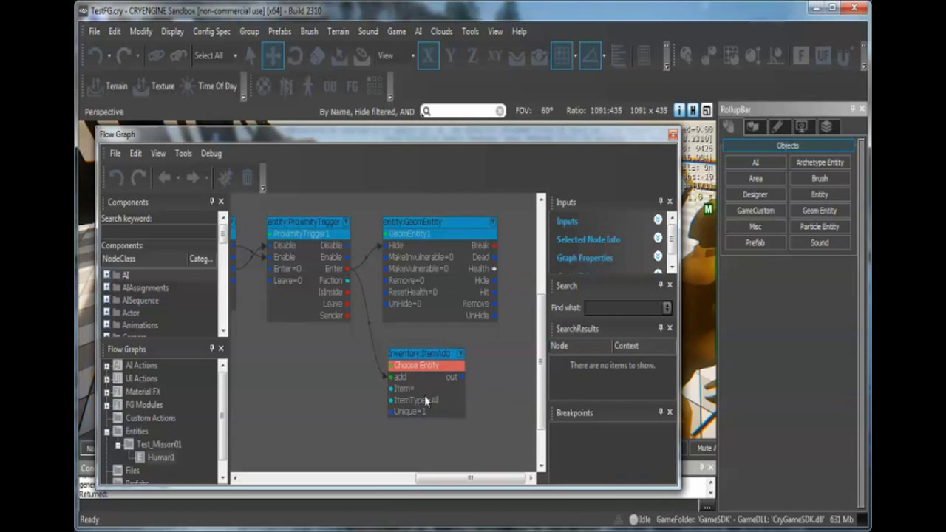
# - Set the ItemAdd node's Item to Rifle
pyautogui.doubleClick(414, 389)
pyautogui.click(421, 389)
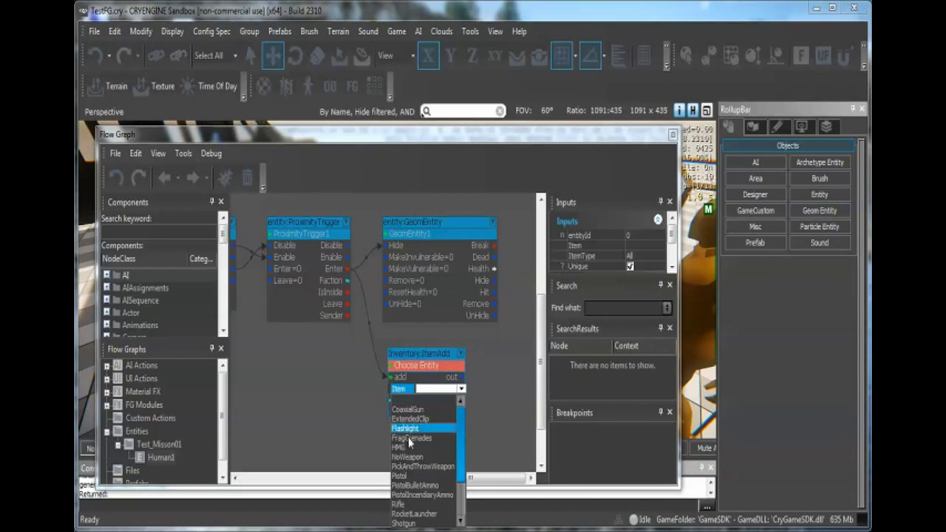
pyautogui.click(398, 503)
# - Move the ItemAdd node near the Actor:LocalPlayer node and connect the player's entityId output to its entity input
pyautogui.scroll(-3, 298, 407)
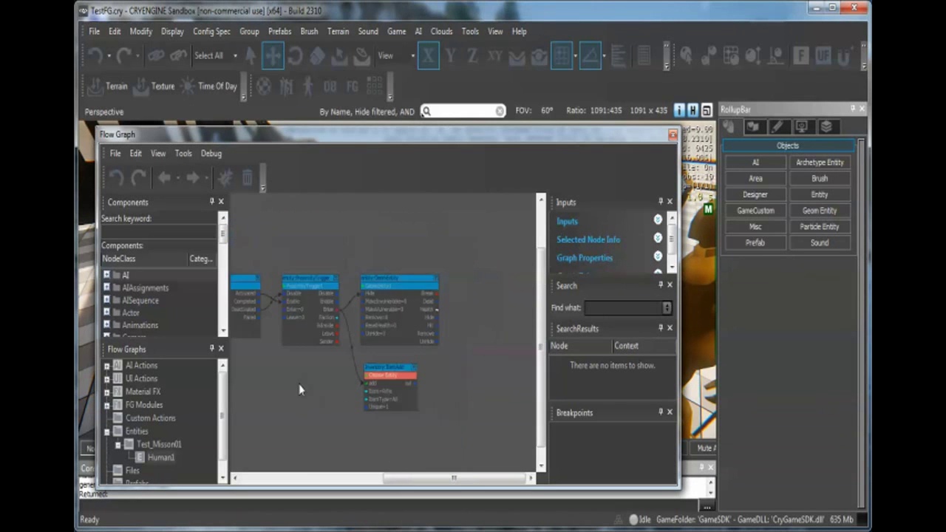
pyautogui.scroll(-2, 299, 384)
pyautogui.moveTo(299, 384); pyautogui.dragTo(435, 340, button='middle')
pyautogui.click(522, 341)
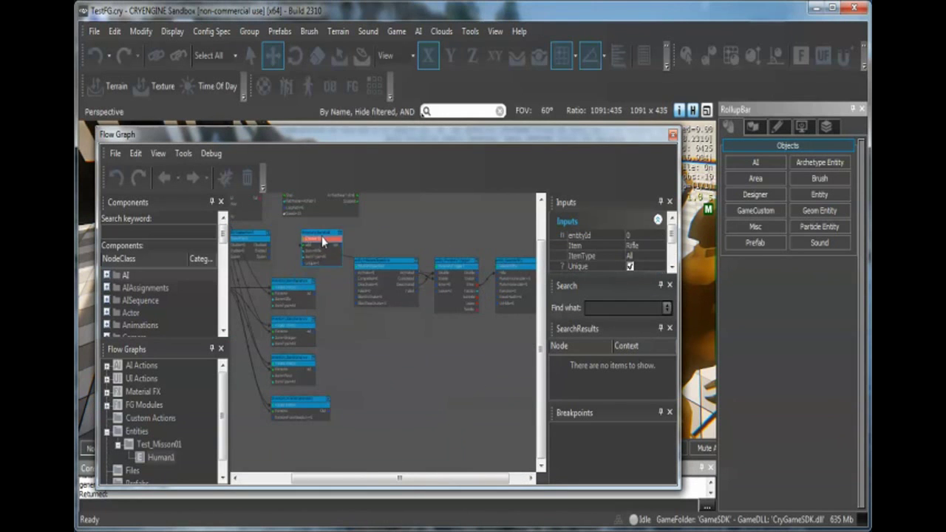
pyautogui.scroll(3, 334, 288)
pyautogui.moveTo(329, 278); pyautogui.dragTo(373, 283, button='middle')
pyautogui.moveTo(373, 285); pyautogui.dragTo(347, 281, button='right')
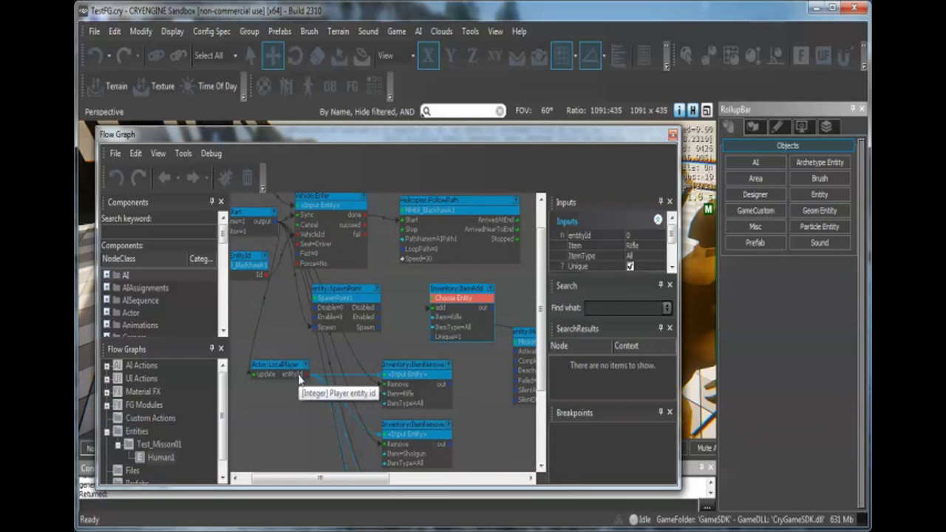
pyautogui.moveTo(285, 378)
pyautogui.moveTo(307, 374); pyautogui.dragTo(439, 301)
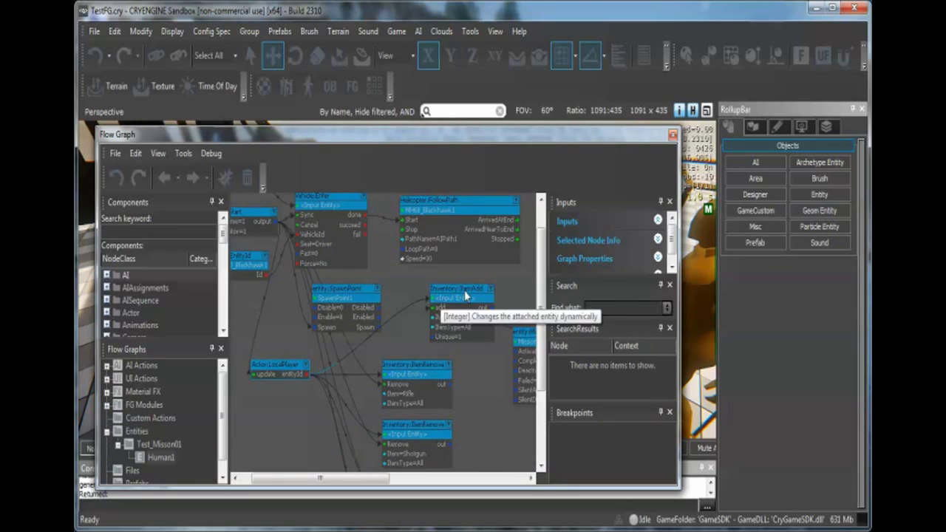
# - Move the Inventory:ItemAdd node back beneath the GeomEntity node
pyautogui.moveTo(515, 285); pyautogui.dragTo(382, 270, button='right')
pyautogui.click(341, 283)
pyautogui.moveTo(442, 375); pyautogui.dragTo(309, 279, button='right')
pyautogui.moveTo(296, 316); pyautogui.dragTo(485, 359)
pyautogui.moveTo(481, 350); pyautogui.dragTo(405, 361, button='right')
pyautogui.moveTo(402, 367); pyautogui.dragTo(406, 326)
pyautogui.scroll(1, 468, 387)
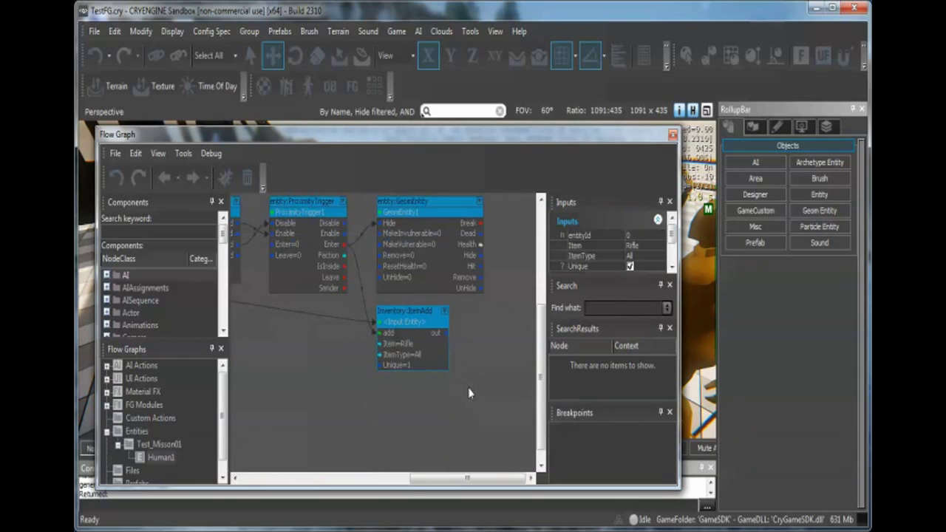
# - Align the SpawnPoint node above the ItemRemove nodes and connect its Enabled output to the mission objective's Activate input
pyautogui.moveTo(297, 249); pyautogui.dragTo(298, 272, button='right')
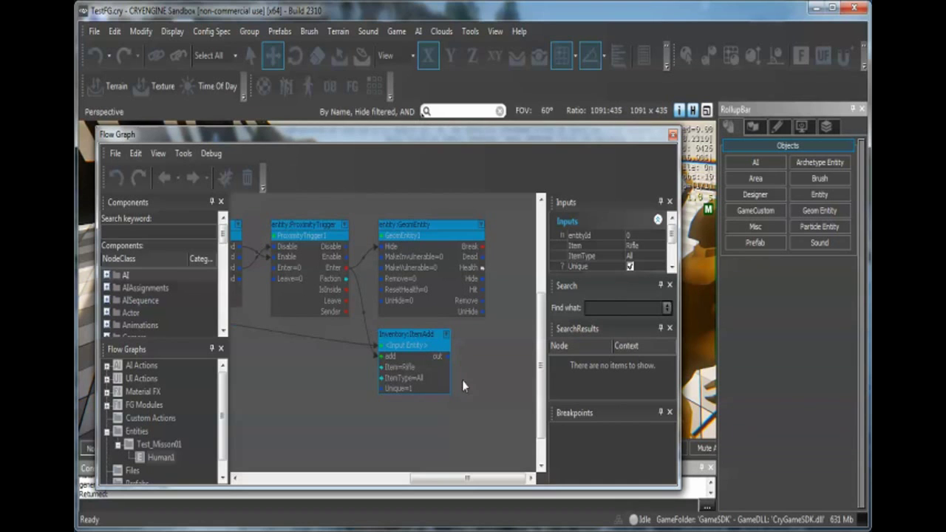
pyautogui.moveTo(298, 355)
pyautogui.mouseDown(button='right')
pyautogui.moveTo(454, 373)
pyautogui.moveTo(441, 372)
pyautogui.mouseUp(button='right')
pyautogui.moveTo(417, 259); pyautogui.dragTo(342, 301, button='right')
pyautogui.moveTo(288, 265); pyautogui.dragTo(361, 265)
pyautogui.moveTo(337, 312); pyautogui.dragTo(409, 391, button='right')
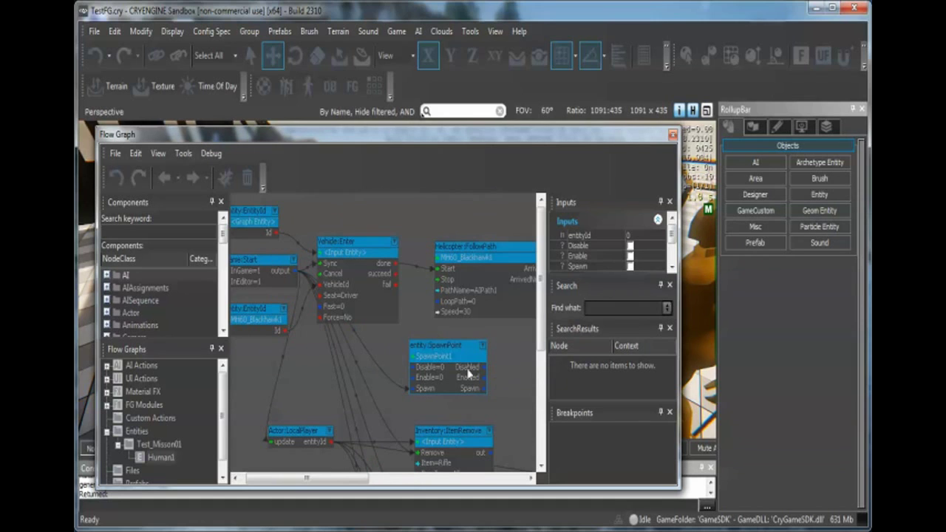
pyautogui.moveTo(440, 371); pyautogui.dragTo(327, 318, button='right')
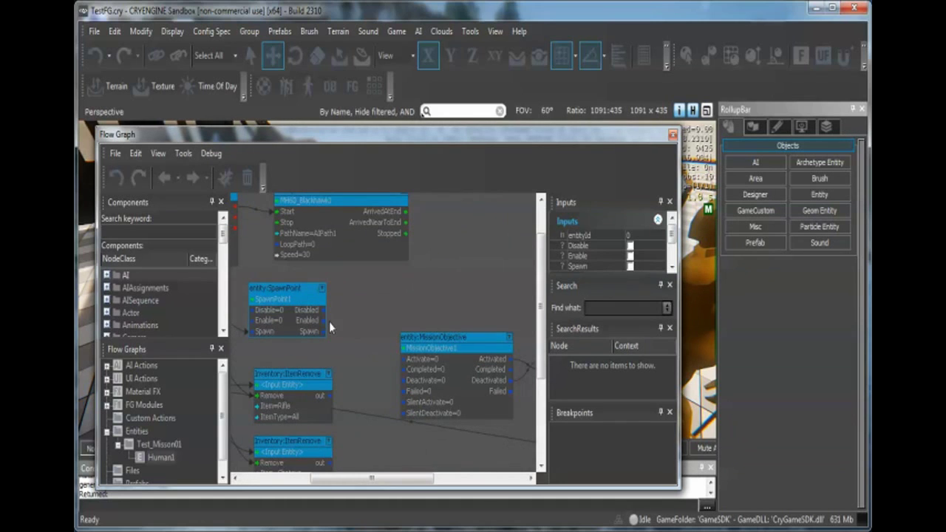
pyautogui.moveTo(323, 320); pyautogui.dragTo(419, 370)
pyautogui.click(464, 298)
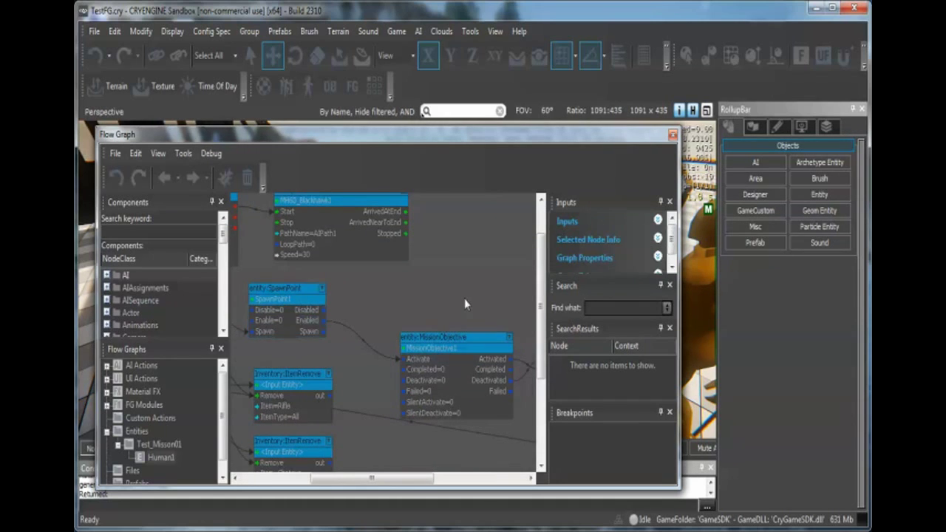
# - Close the Flow Graph editor and generate the level's AI data
pyautogui.scroll(-5, 451, 285)
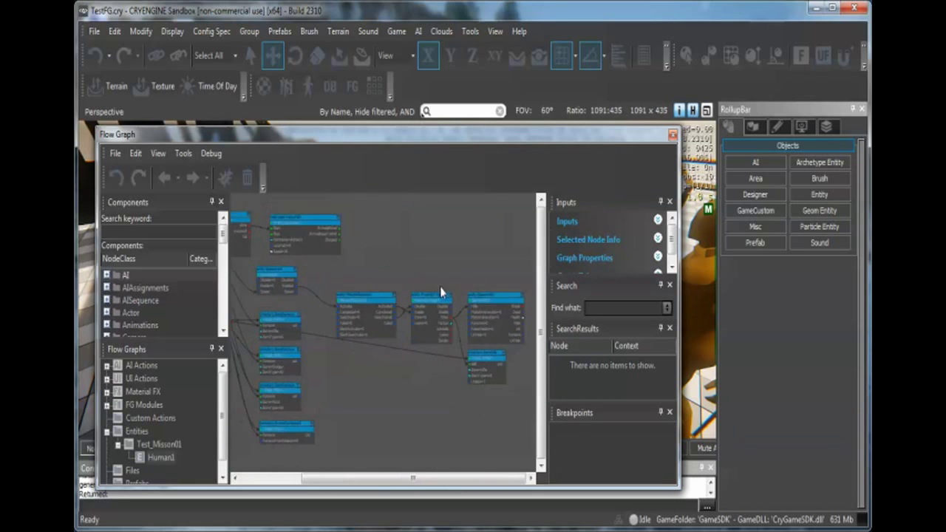
pyautogui.click(673, 135)
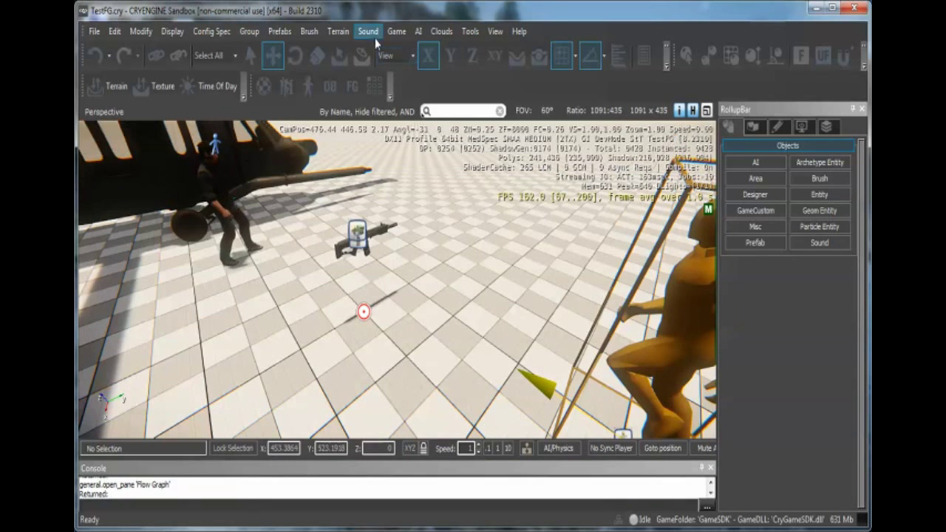
pyautogui.click(418, 31)
pyautogui.click(443, 49)
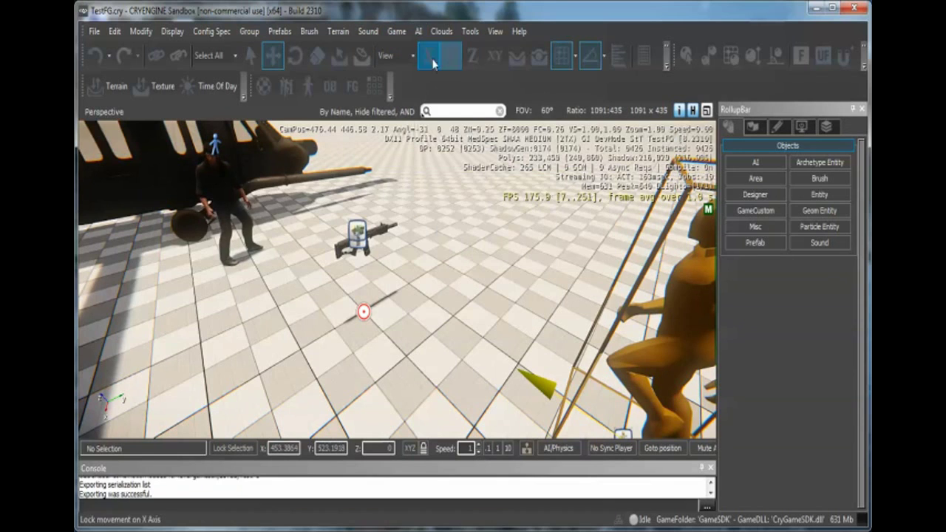
# - Test the level in game mode by walking to the rifle and firing it, and return to the editor
pyautogui.click(396, 32)
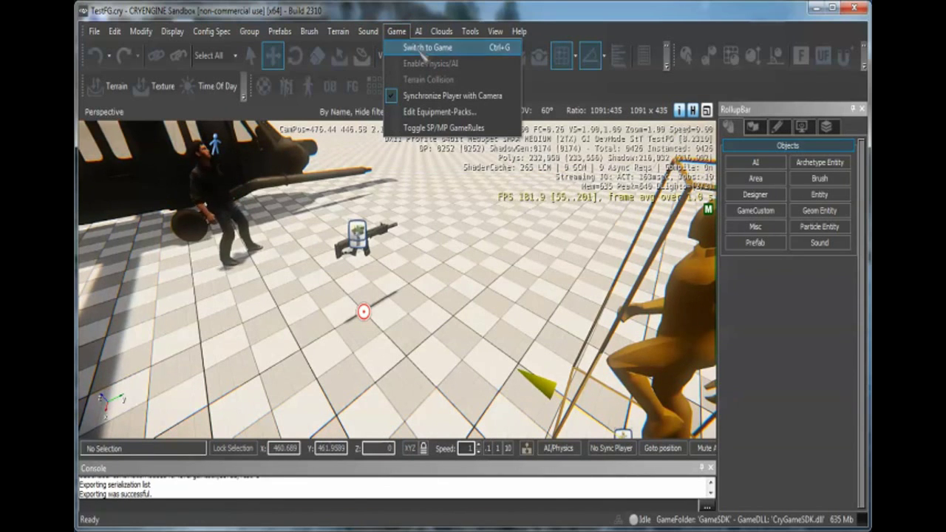
pyautogui.click(423, 48)
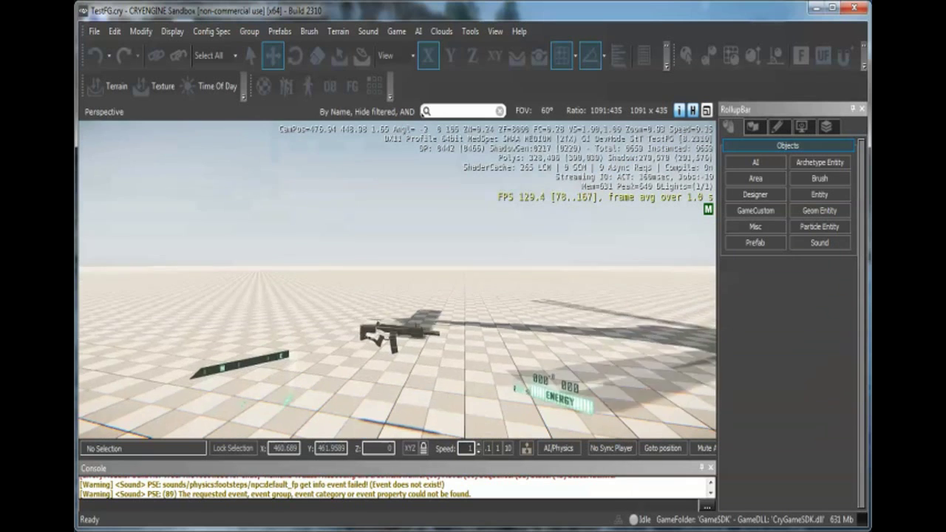
pyautogui.press('w')
pyautogui.press('f')
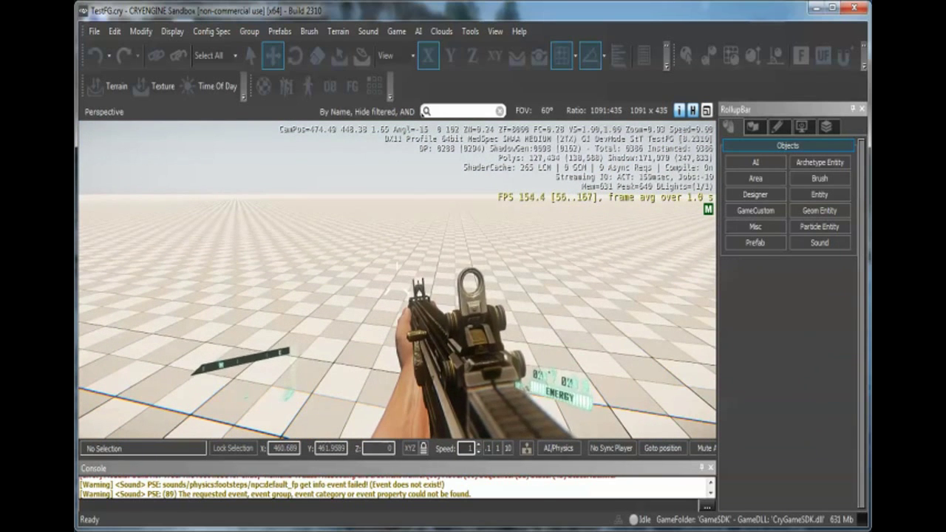
pyautogui.click(397, 279)
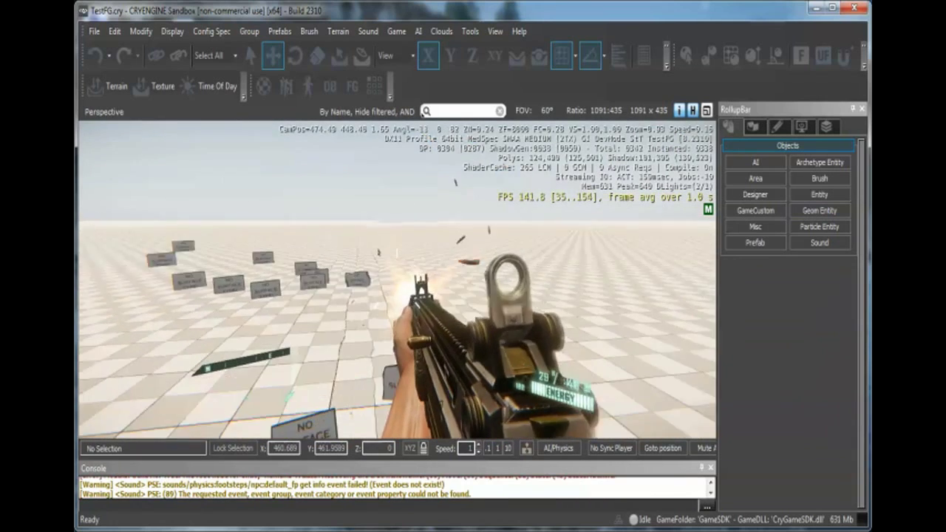
pyautogui.moveTo(397, 255); pyautogui.dragTo(397, 266)
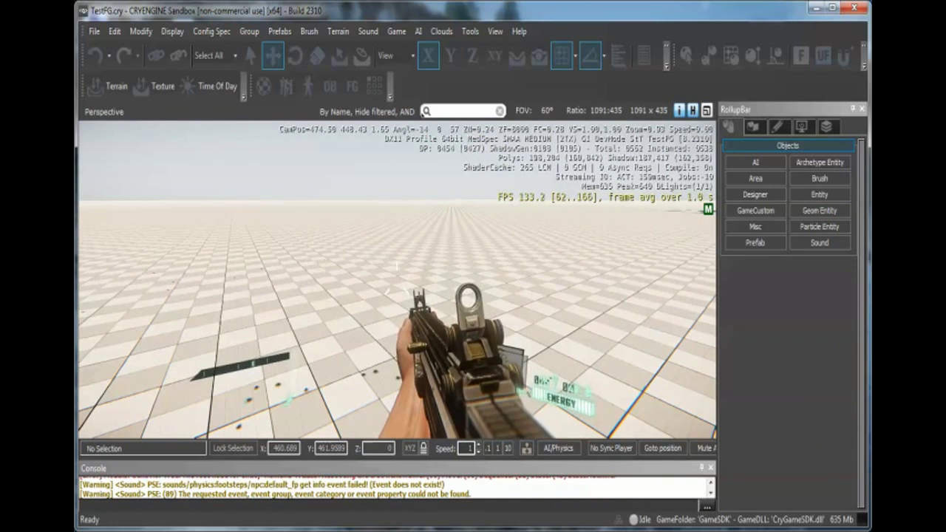
pyautogui.press('Escape')
# - Reopen the Flow Graph editor and display the Human1 graph from the Test_Misson01 entities
pyautogui.click(352, 86)
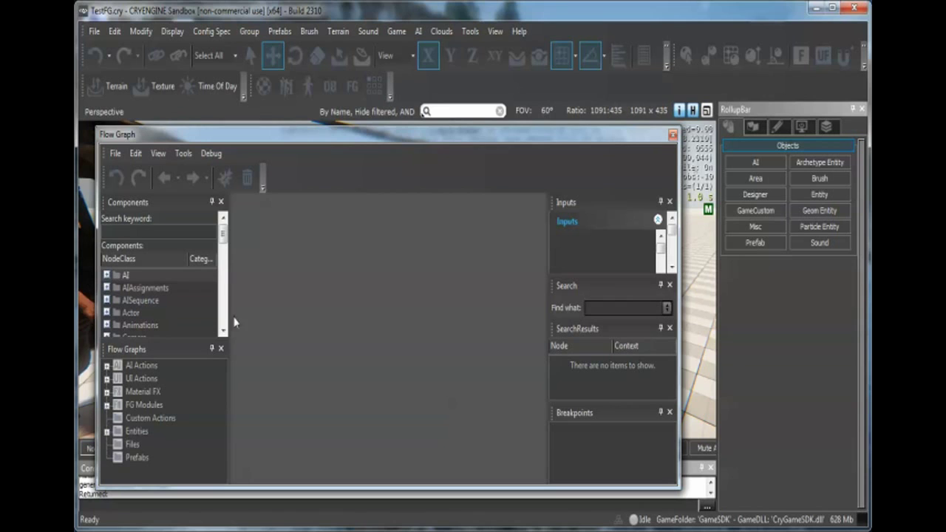
pyautogui.click(107, 432)
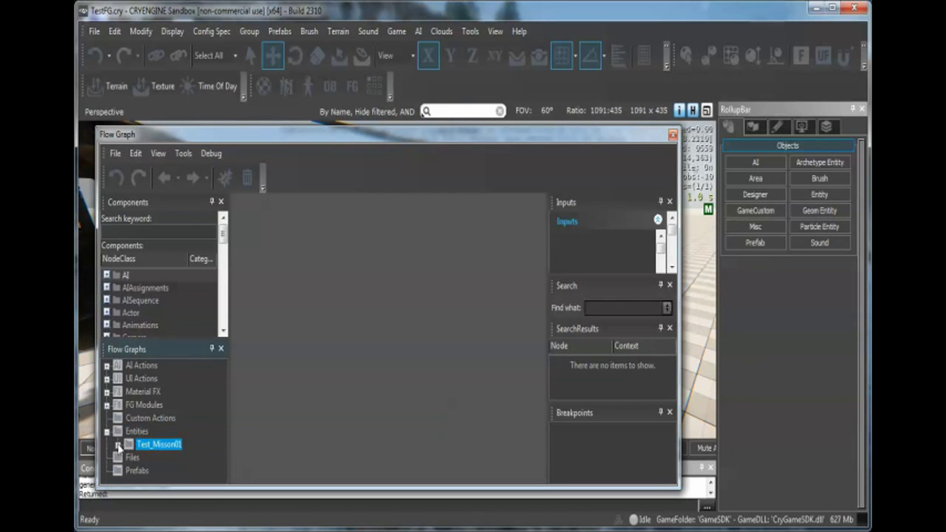
pyautogui.click(118, 445)
pyautogui.click(160, 458)
pyautogui.moveTo(366, 371); pyautogui.dragTo(333, 325, button='right')
pyautogui.scroll(2, 348, 366)
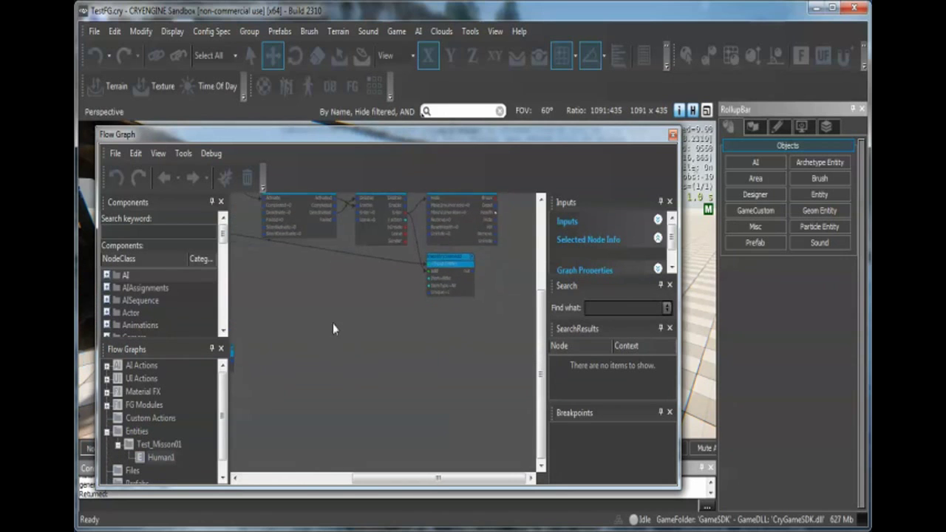
pyautogui.moveTo(407, 205); pyautogui.dragTo(405, 281, button='right')
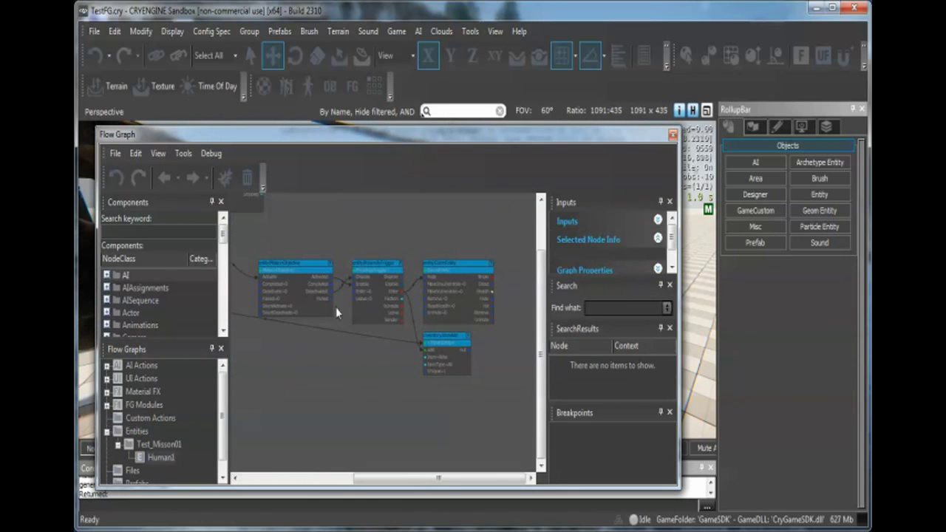
pyautogui.moveTo(377, 388); pyautogui.dragTo(306, 340, button='right')
# - Add an Inventory:AmmoAdd node below the ItemAdd node
pyautogui.scroll(3, 426, 325)
pyautogui.moveTo(426, 326); pyautogui.dragTo(471, 363, button='right')
pyautogui.moveTo(356, 313)
pyautogui.mouseDown()
pyautogui.moveTo(347, 317)
pyautogui.moveTo(372, 325)
pyautogui.moveTo(356, 319)
pyautogui.mouseUp()
pyautogui.click(333, 403)
pyautogui.moveTo(355, 410); pyautogui.dragTo(350, 362, button='right')
pyautogui.rightClick(351, 361)
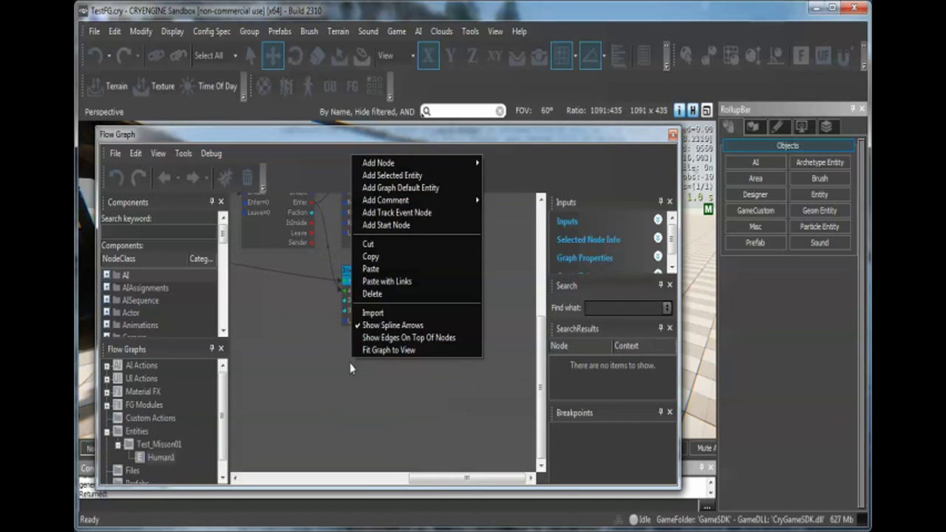
pyautogui.moveTo(411, 164)
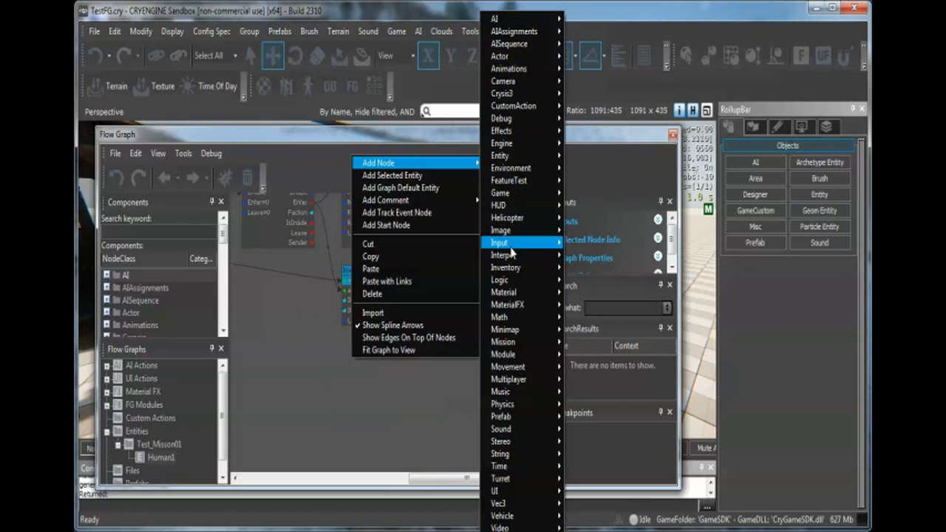
pyautogui.moveTo(514, 268)
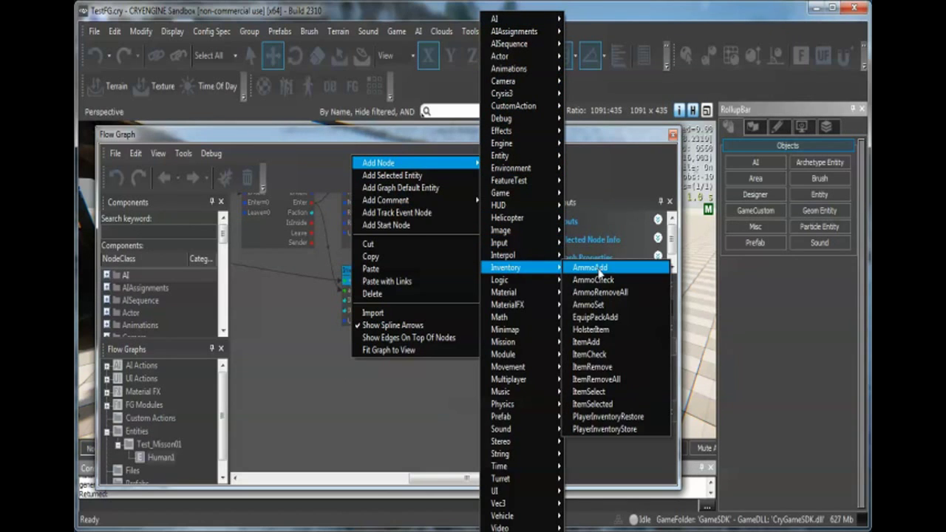
pyautogui.click(589, 270)
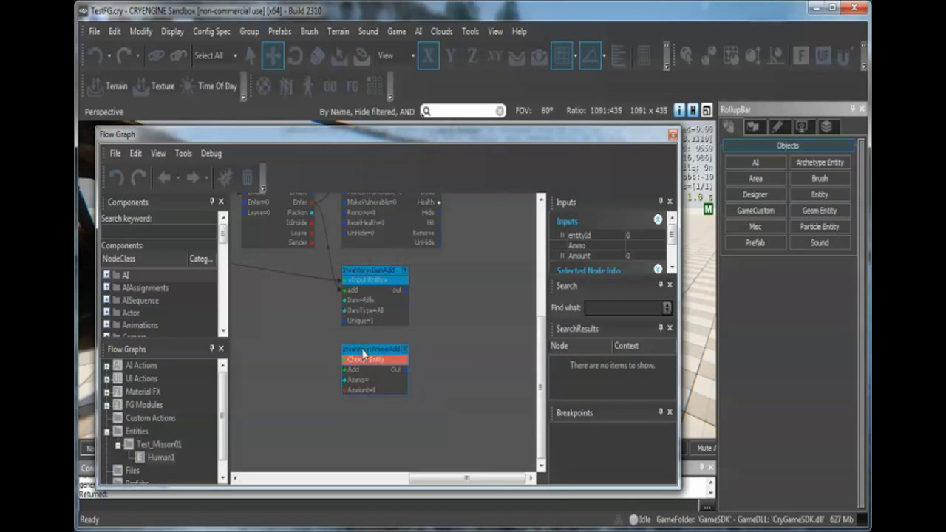
# - Try to set the AmmoAdd node's Ammo to RifleBullet
pyautogui.moveTo(291, 311); pyautogui.dragTo(488, 367, button='right')
pyautogui.scroll(-2, 444, 355)
pyautogui.moveTo(308, 330); pyautogui.dragTo(419, 345, button='right')
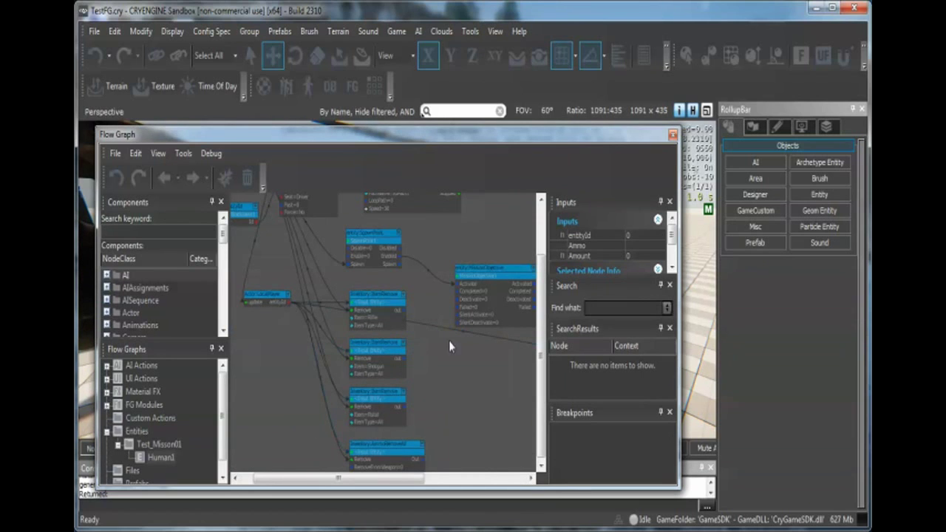
pyautogui.moveTo(449, 341); pyautogui.dragTo(386, 337, button='right')
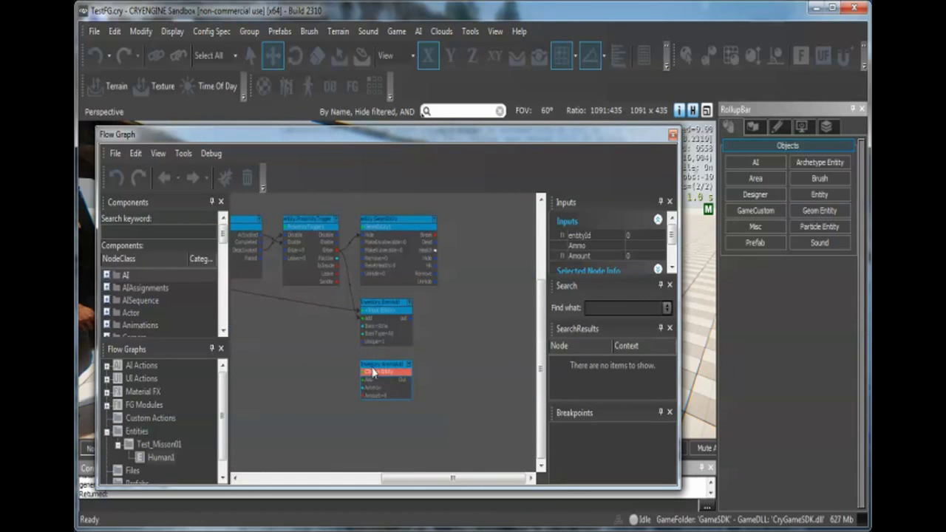
pyautogui.scroll(5, 454, 310)
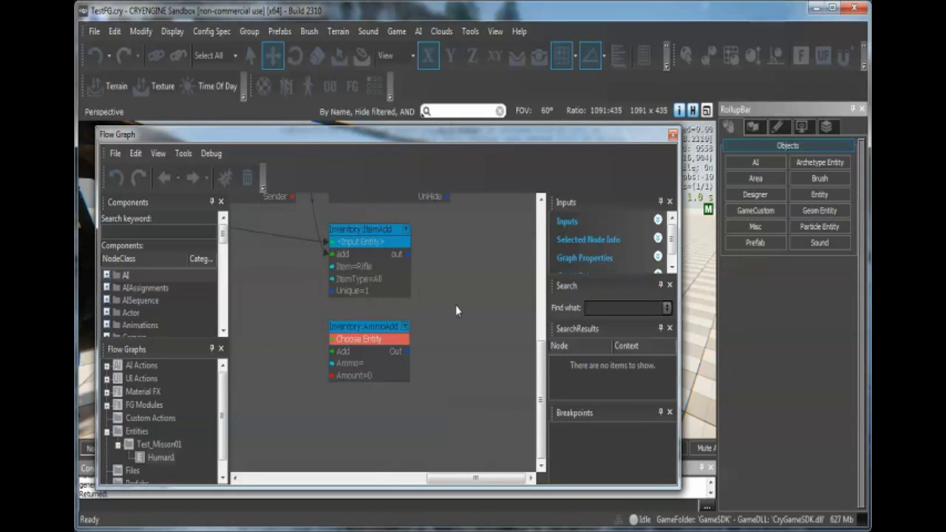
pyautogui.doubleClick(367, 364)
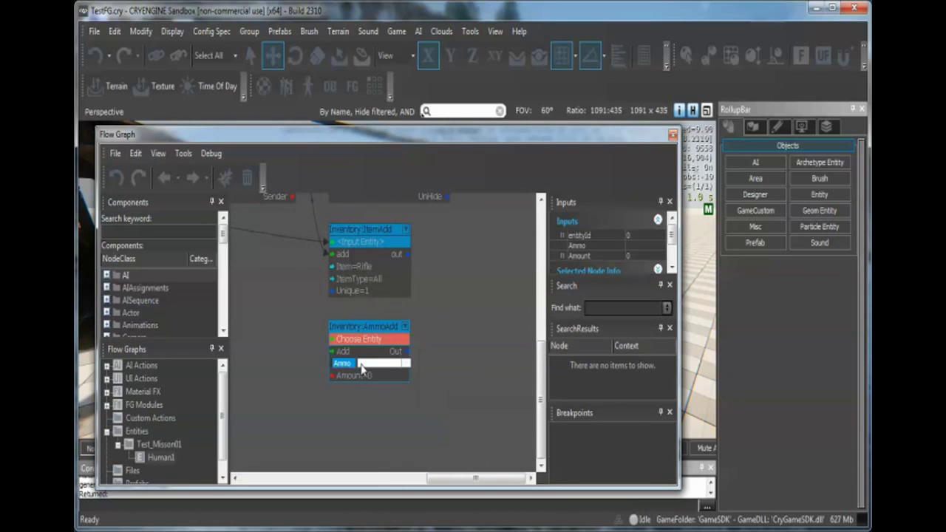
pyautogui.click(369, 365)
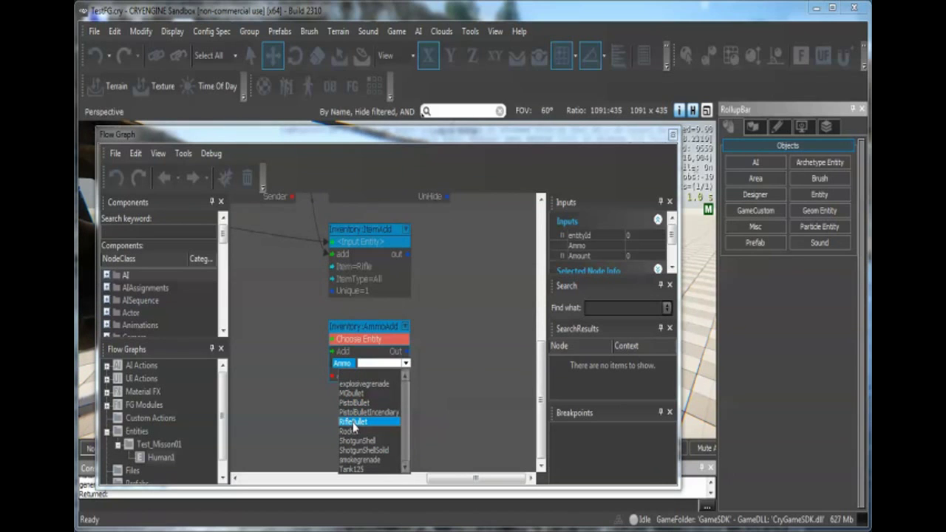
pyautogui.click(486, 334)
# - Set the AmmoAdd node's Amount to 100
pyautogui.doubleClick(367, 377)
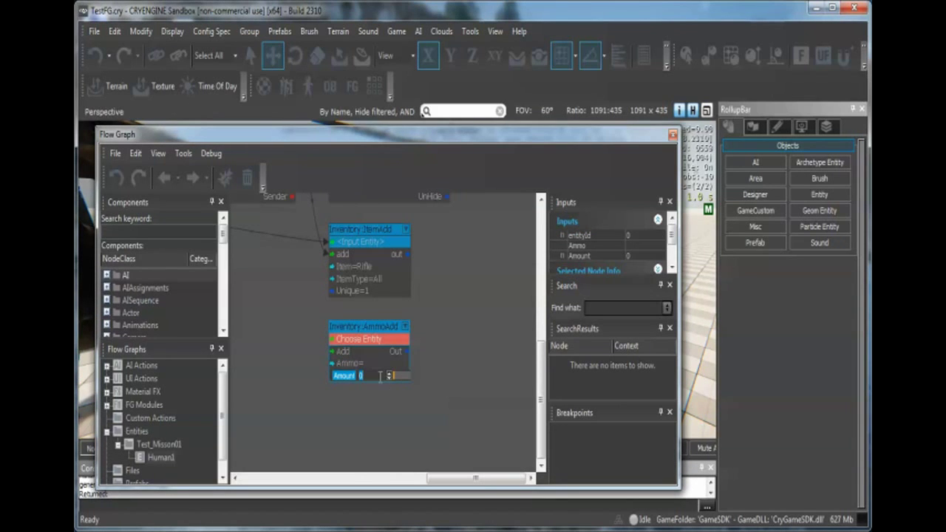
pyautogui.write('100')
pyautogui.press('Return')
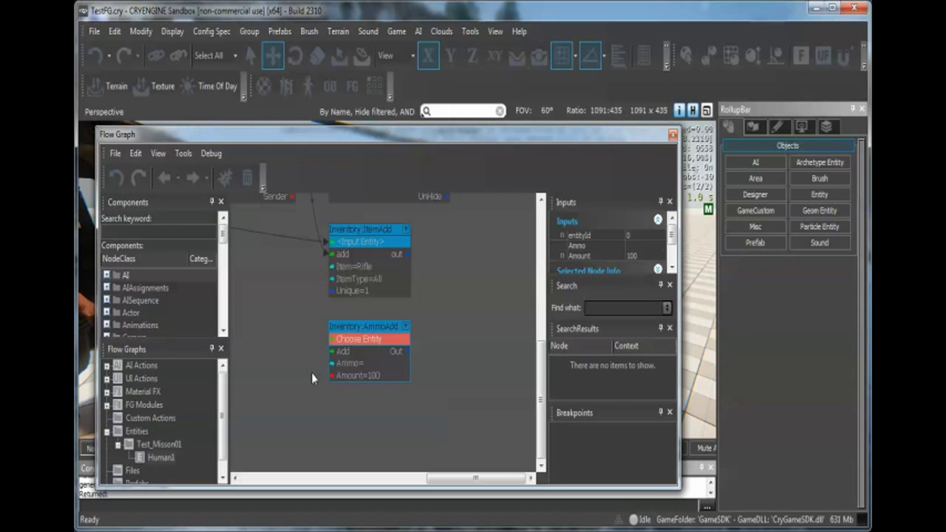
pyautogui.click(486, 309)
# - Close the Flow Graph editor and inspect the proximity trigger around the rifle model in the viewport
pyautogui.moveTo(272, 319); pyautogui.dragTo(331, 394, button='right')
pyautogui.moveTo(305, 140); pyautogui.dragTo(440, 192)
pyautogui.click(674, 203)
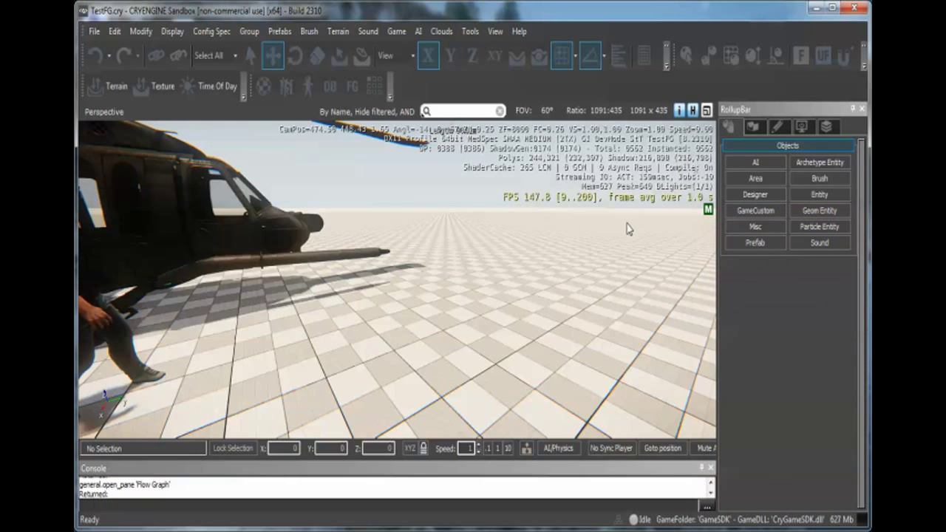
pyautogui.scroll(-7, 358, 321)
pyautogui.moveTo(433, 305); pyautogui.dragTo(436, 311, button='middle')
pyautogui.click(385, 241)
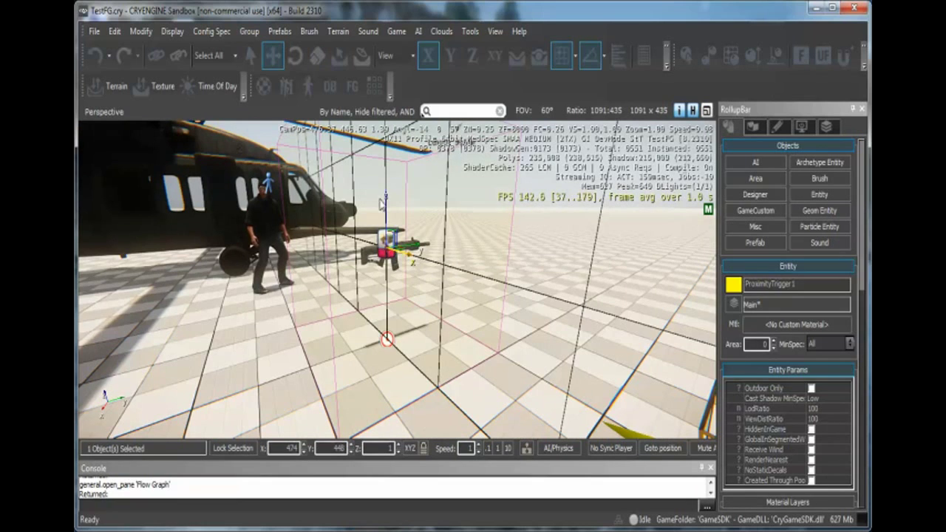
pyautogui.click(602, 260)
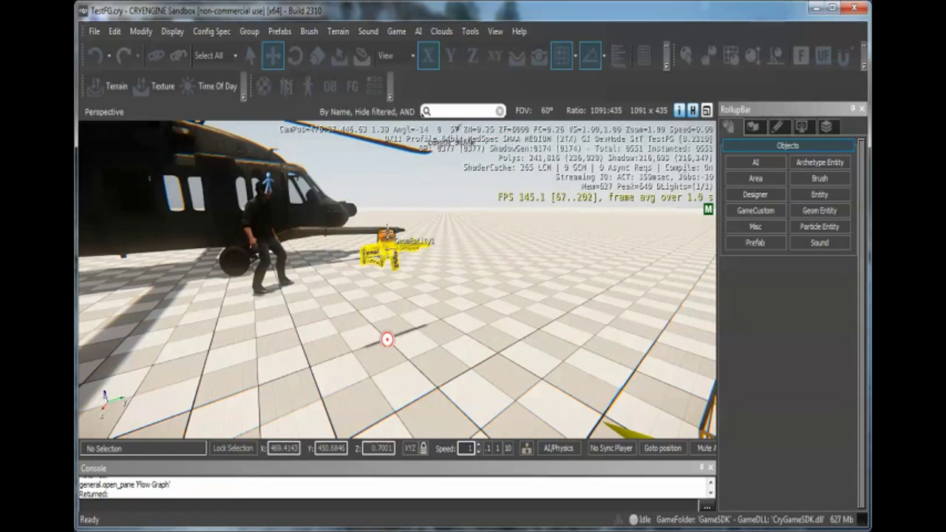
# - Examine the rifle geometry entity and the mission objective beneath it by selecting each in the viewport
pyautogui.click(386, 240)
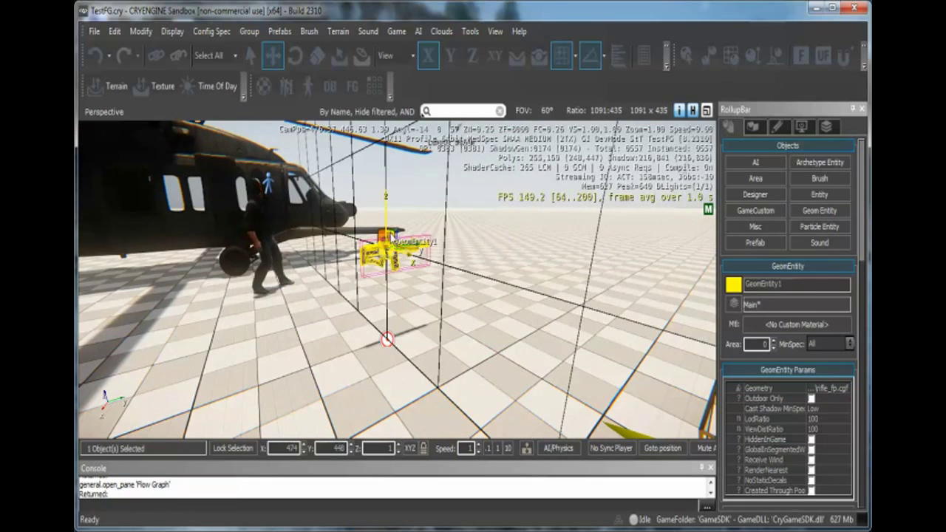
pyautogui.click(446, 249)
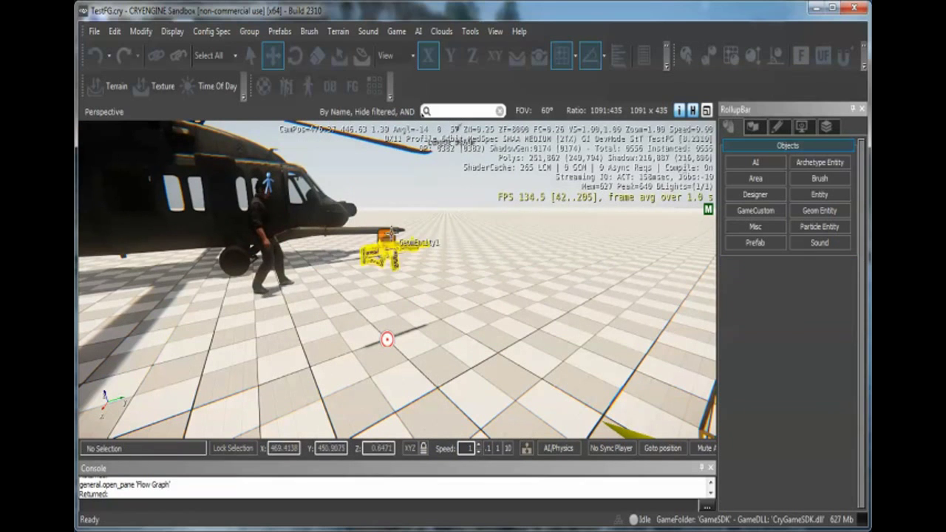
pyautogui.click(388, 241)
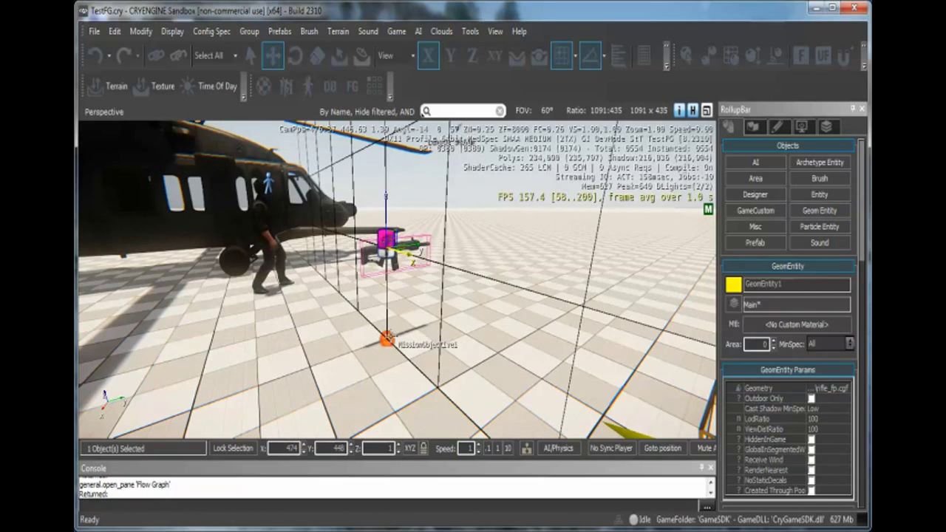
pyautogui.click(388, 338)
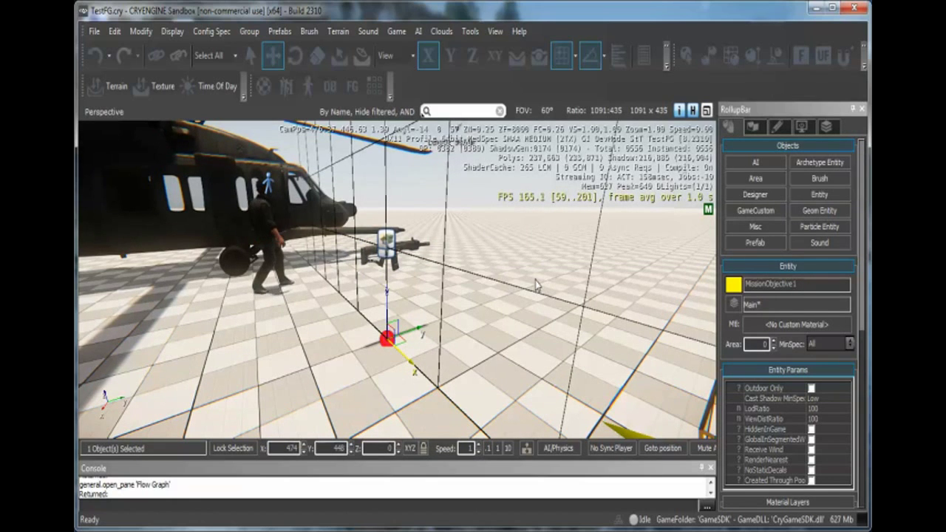
pyautogui.click(320, 342)
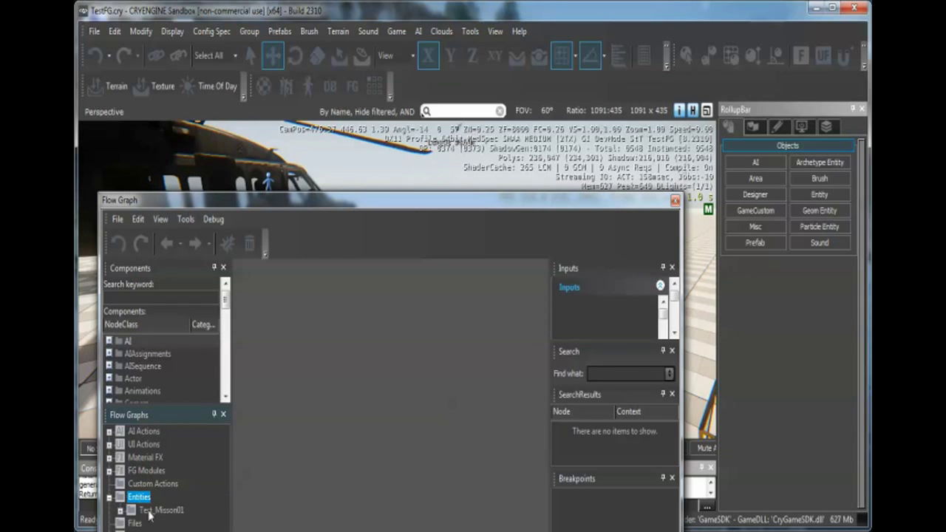
# - Open the Human1 flow graph from the Test_Misson01 entities
pyautogui.doubleClick(151, 511)
pyautogui.click(172, 522)
pyautogui.scroll(-3, 399, 442)
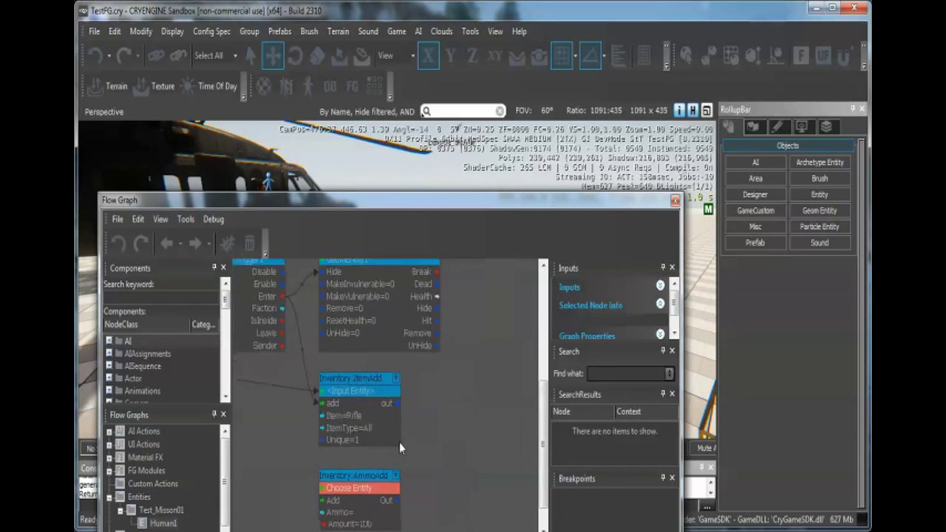
# - Add a UI:Functions:HUD3D:DisplayMessage node and place it above the Vehicle:Enter node
pyautogui.scroll(-1, 420, 406)
pyautogui.moveTo(303, 340); pyautogui.dragTo(417, 358, button='right')
pyautogui.moveTo(355, 295); pyautogui.dragTo(344, 312, button='right')
pyautogui.moveTo(373, 318)
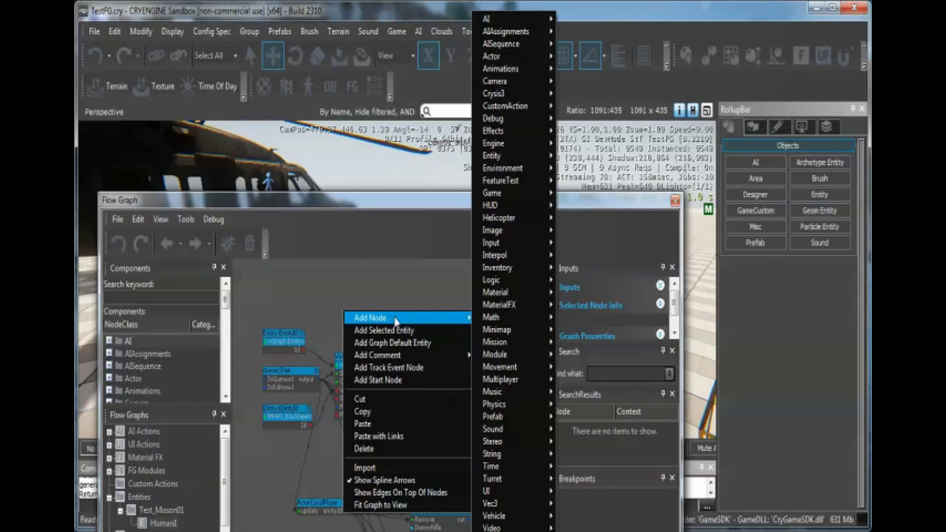
pyautogui.moveTo(520, 332)
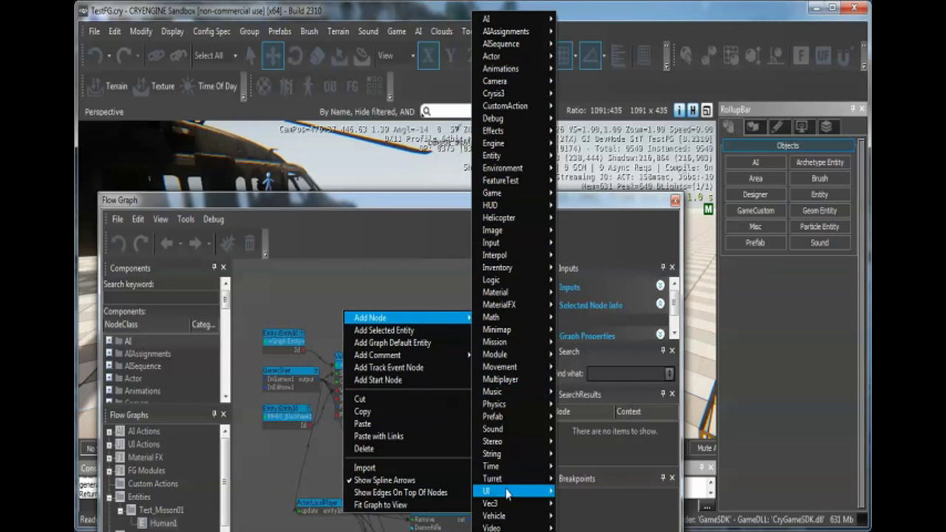
pyautogui.moveTo(509, 494)
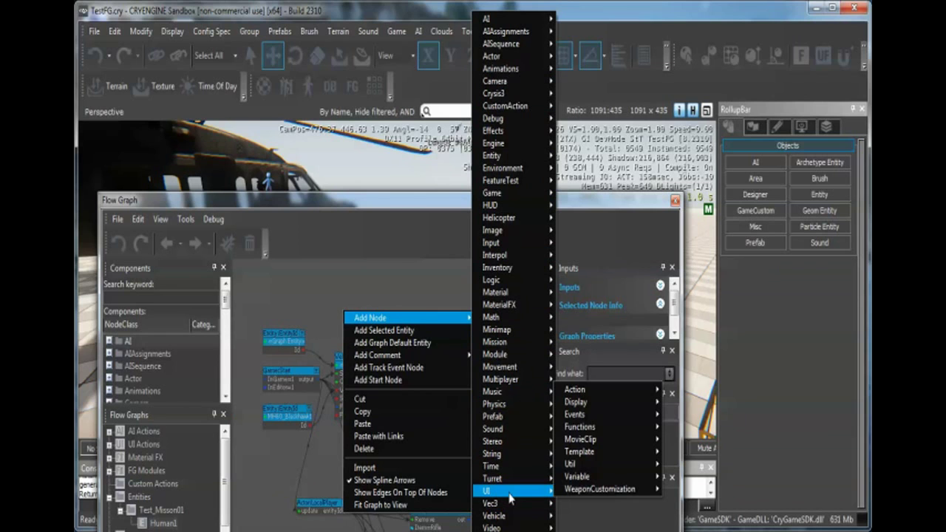
pyautogui.moveTo(605, 419)
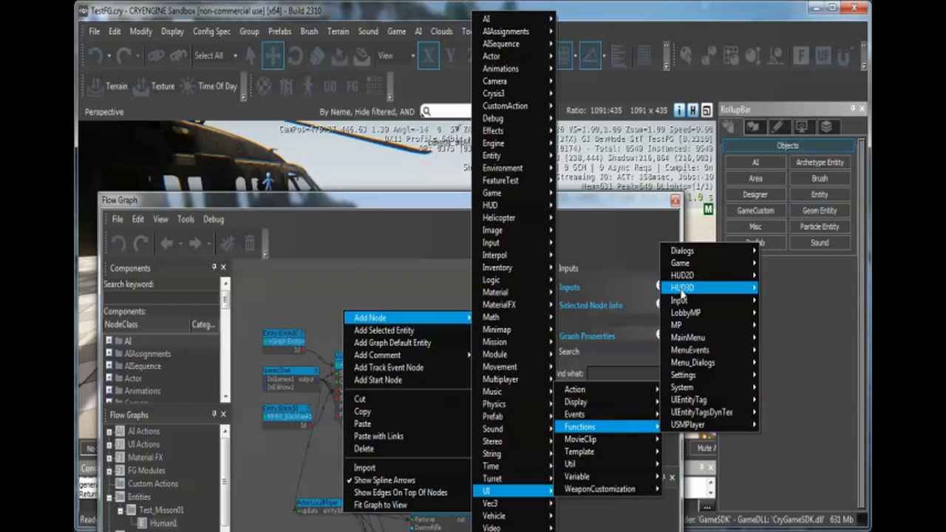
pyautogui.moveTo(680, 293)
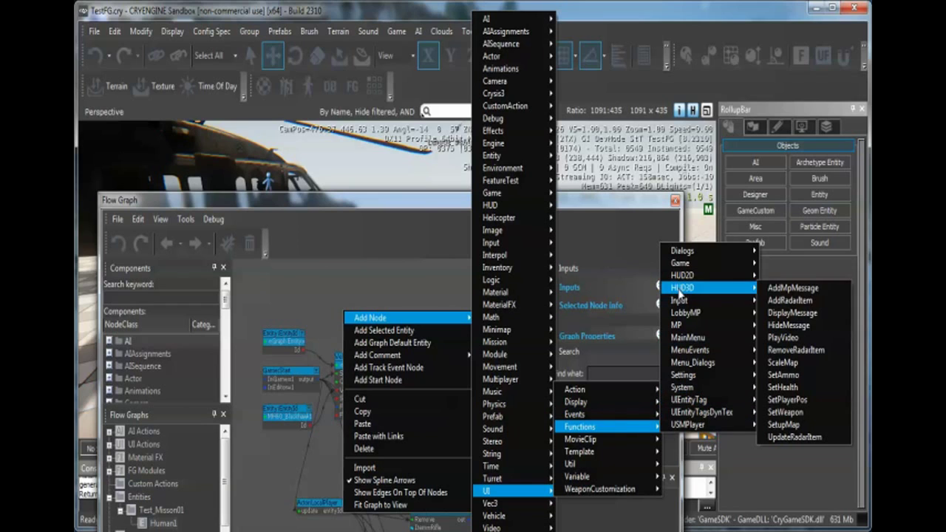
pyautogui.click(786, 313)
pyautogui.moveTo(397, 313); pyautogui.dragTo(390, 281)
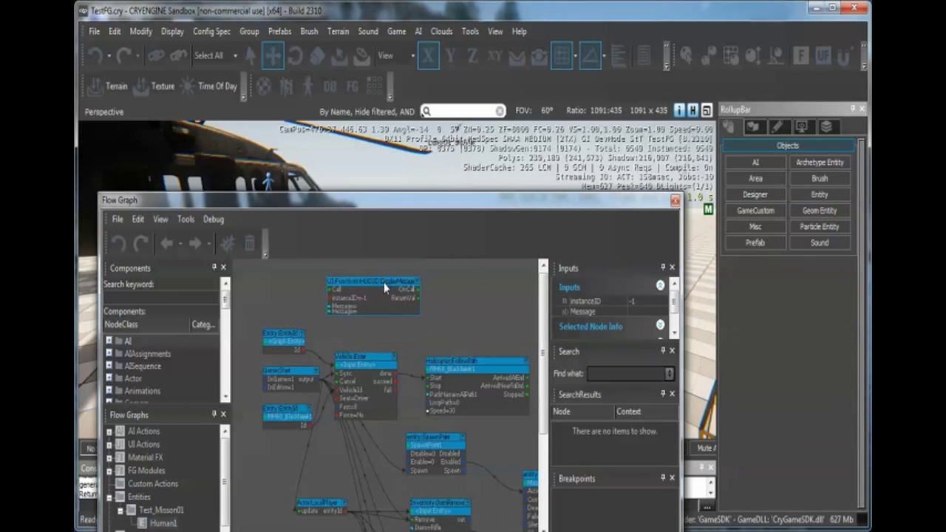
# - Set the DisplayMessage node's Message to "Hello World!!"
pyautogui.scroll(2, 456, 300)
pyautogui.doubleClick(346, 314)
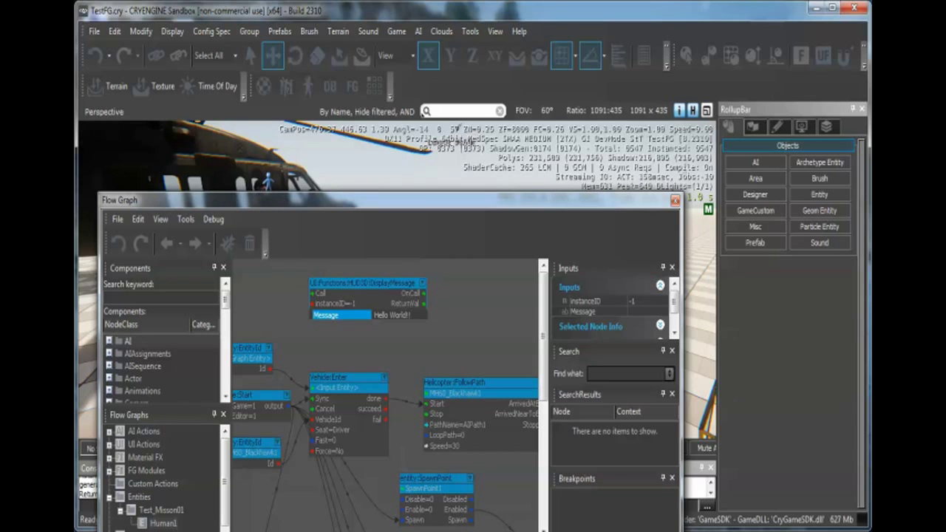
pyautogui.click(468, 315)
# - Connect the Game:Start node's output to the DisplayMessage node's Call input
pyautogui.moveTo(349, 348); pyautogui.dragTo(380, 349, button='right')
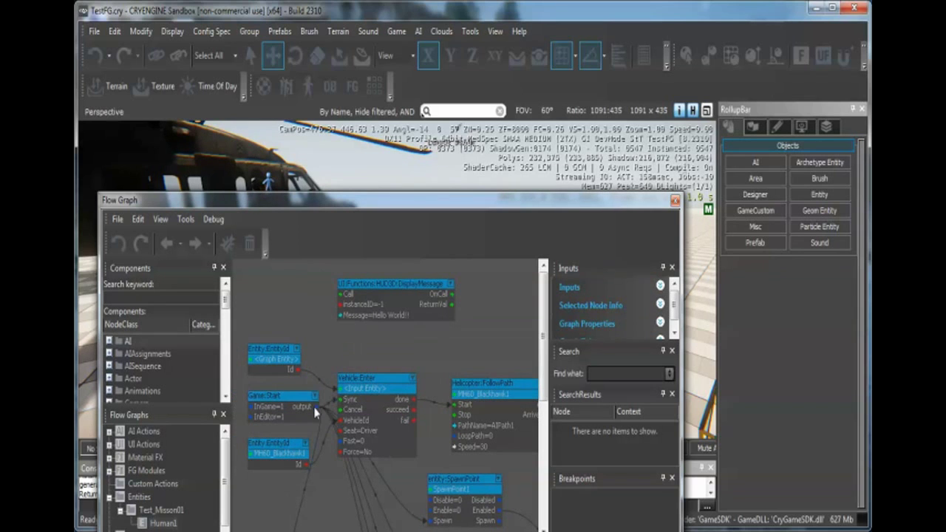
pyautogui.click(316, 412)
pyautogui.click(342, 294)
pyautogui.moveTo(342, 294); pyautogui.dragTo(347, 311)
# - Close the Flow Graph editor and test the on-screen message and rifle pickup in game mode, firing the rifle before leaving
pyautogui.click(674, 200)
pyautogui.click(397, 31)
pyautogui.click(414, 45)
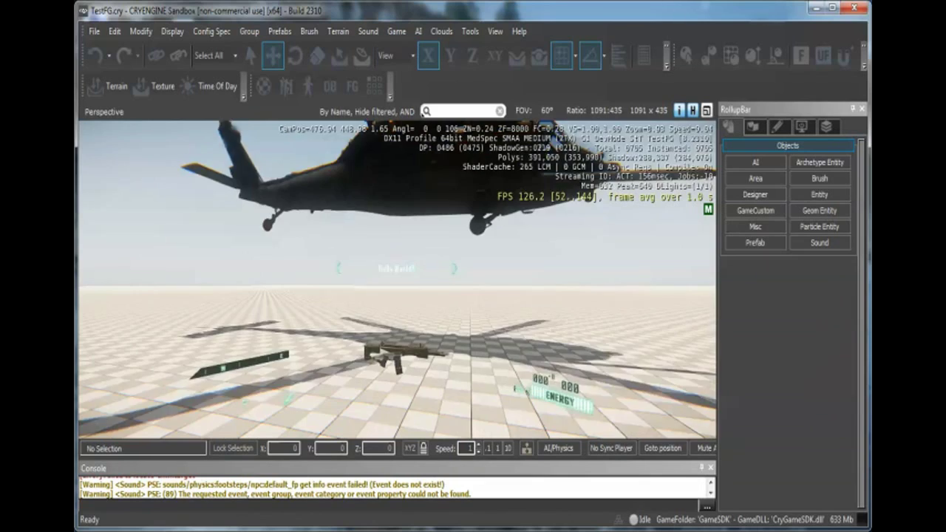
pyautogui.press('w')
pyautogui.press('f')
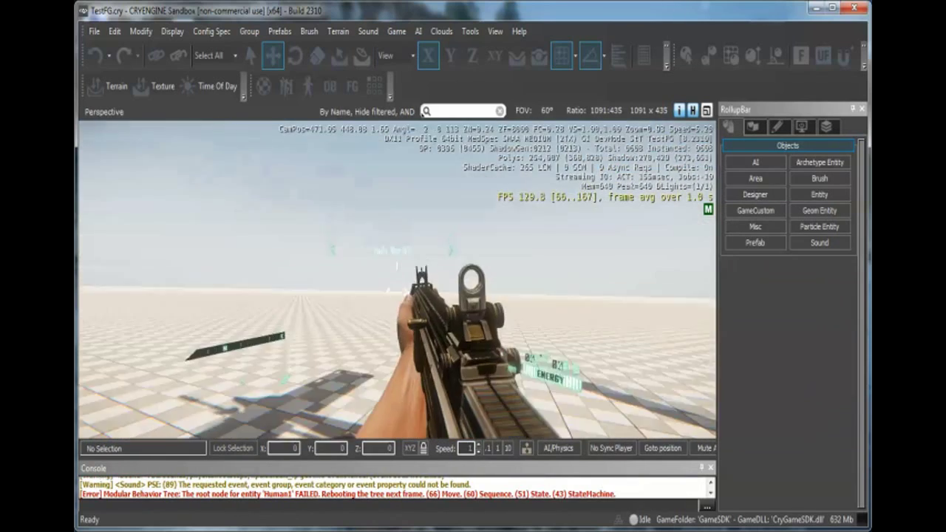
pyautogui.click(397, 279)
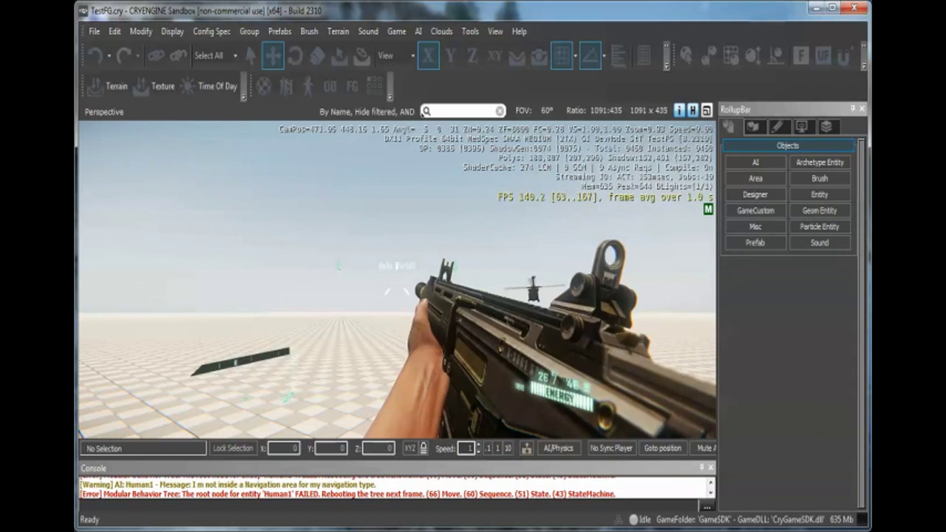
pyautogui.press('Escape')
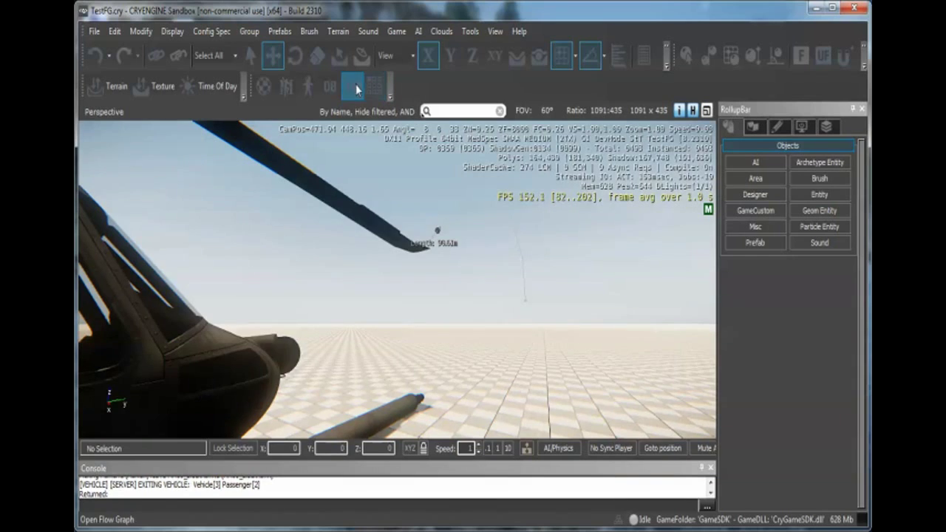
# - Reopen the Human1 flow graph under Test_Misson01 and move the Flow Graph window higher on the screen
pyautogui.click(354, 85)
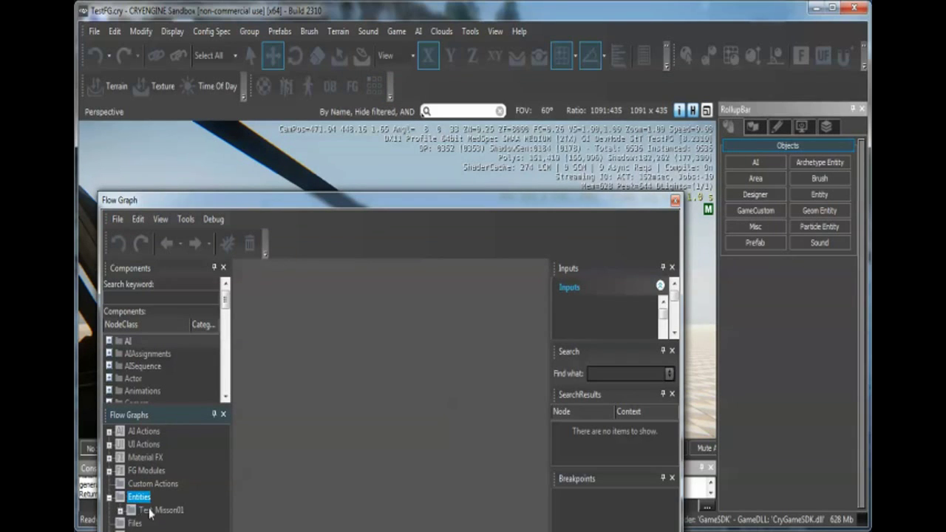
pyautogui.click(131, 510)
pyautogui.click(165, 522)
pyautogui.moveTo(299, 200); pyautogui.dragTo(304, 143)
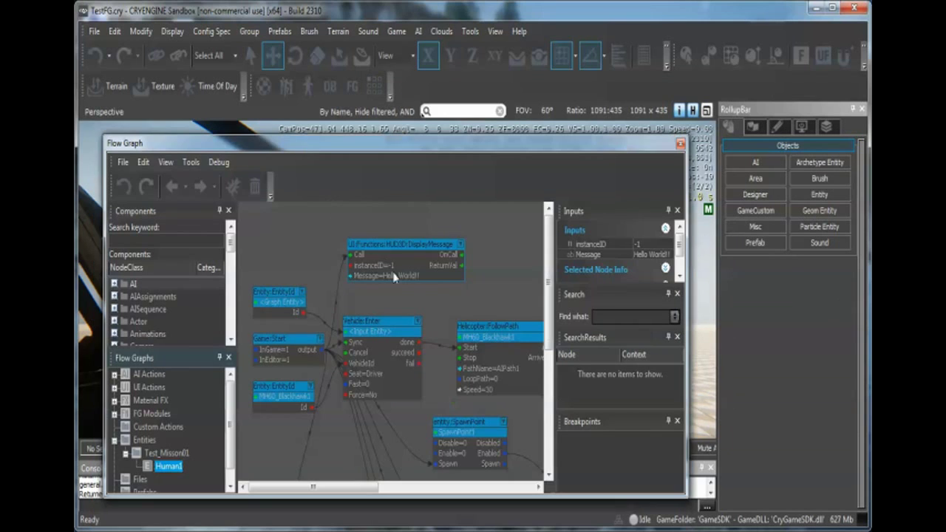
# - Review the complete node network of the Human1 flow graph, from the game start to the inventory nodes
pyautogui.click(518, 272)
pyautogui.scroll(-4, 514, 274)
pyautogui.moveTo(502, 271); pyautogui.dragTo(384, 245, button='right')
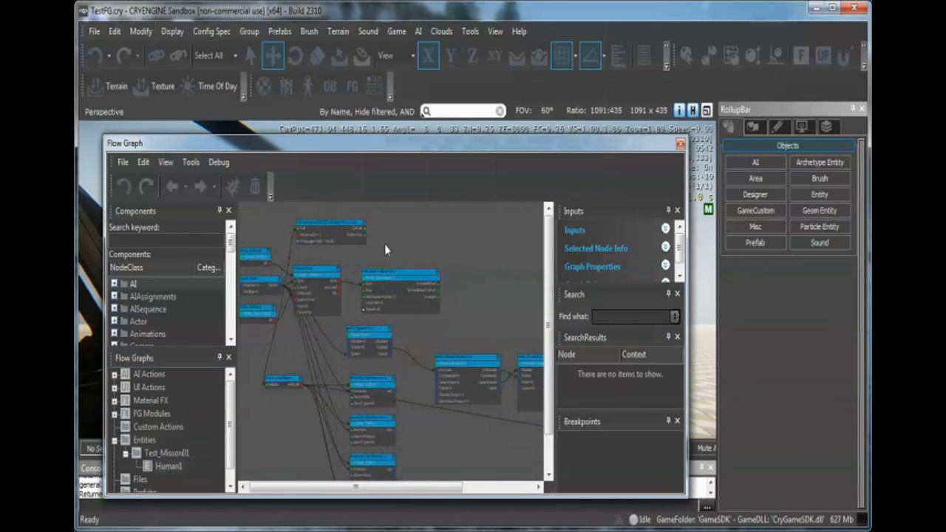
pyautogui.scroll(-4, 412, 269)
pyautogui.moveTo(429, 274); pyautogui.dragTo(406, 236, button='right')
pyautogui.scroll(1, 391, 250)
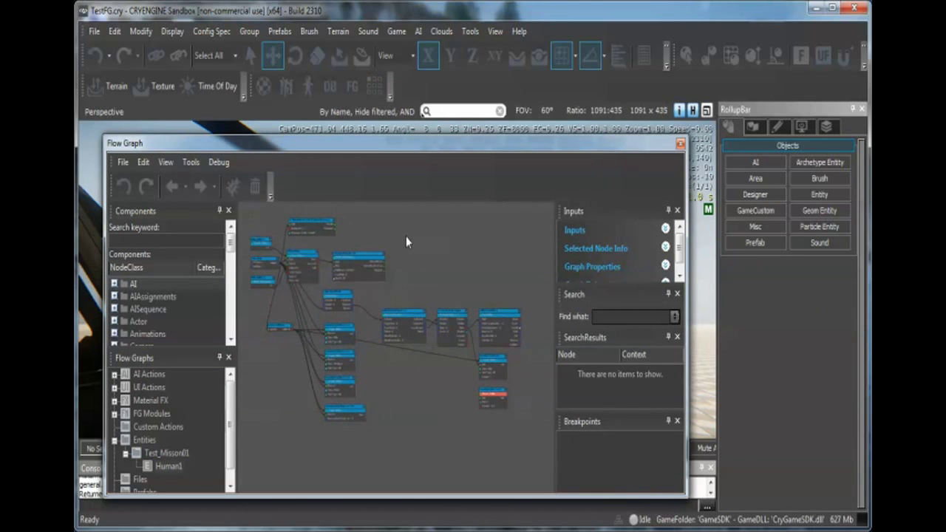